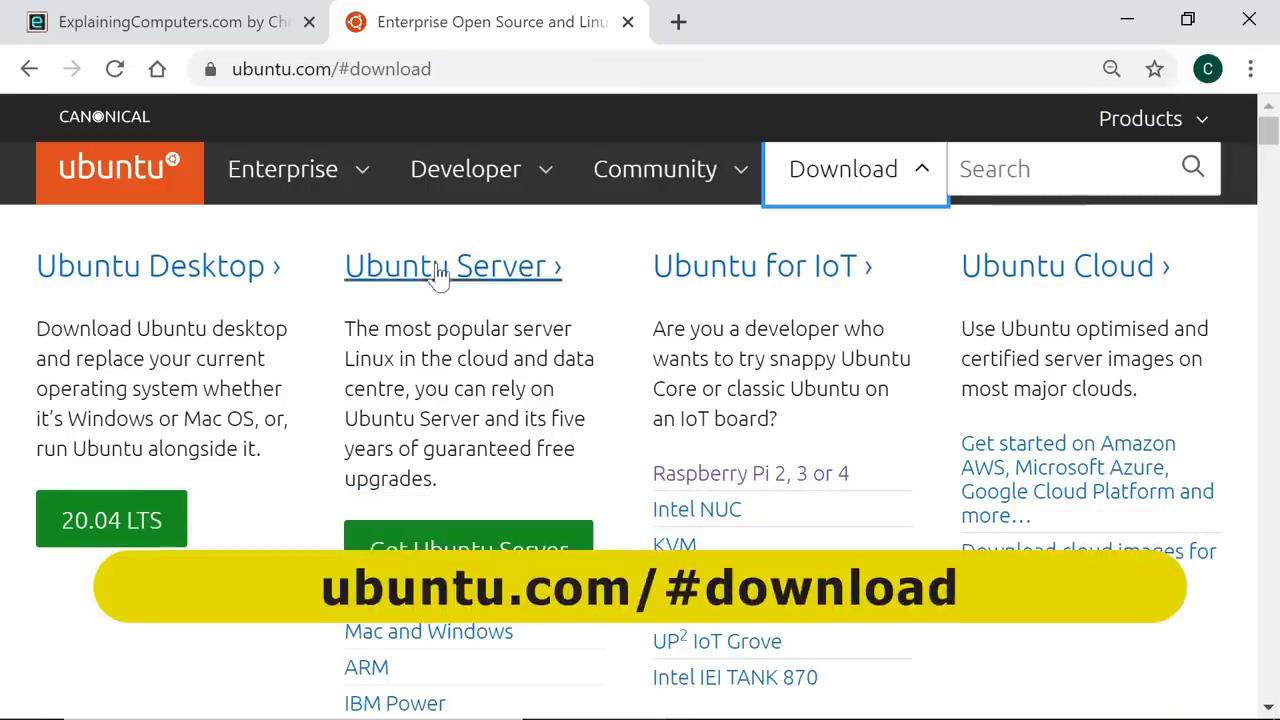
Start the Ubuntu 20.04 LTS desktop ISO download without saving a duplicate, then bring up balenaEtcher
left_click(125, 521)
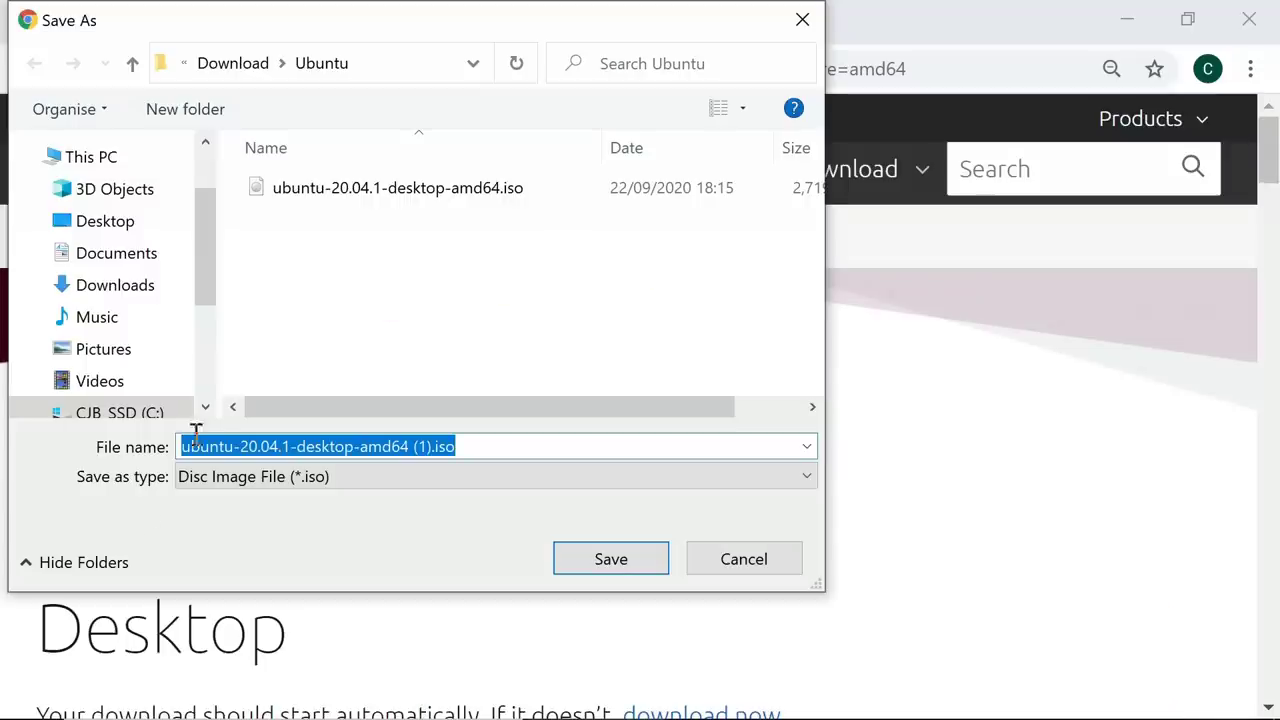
left_click(759, 569)
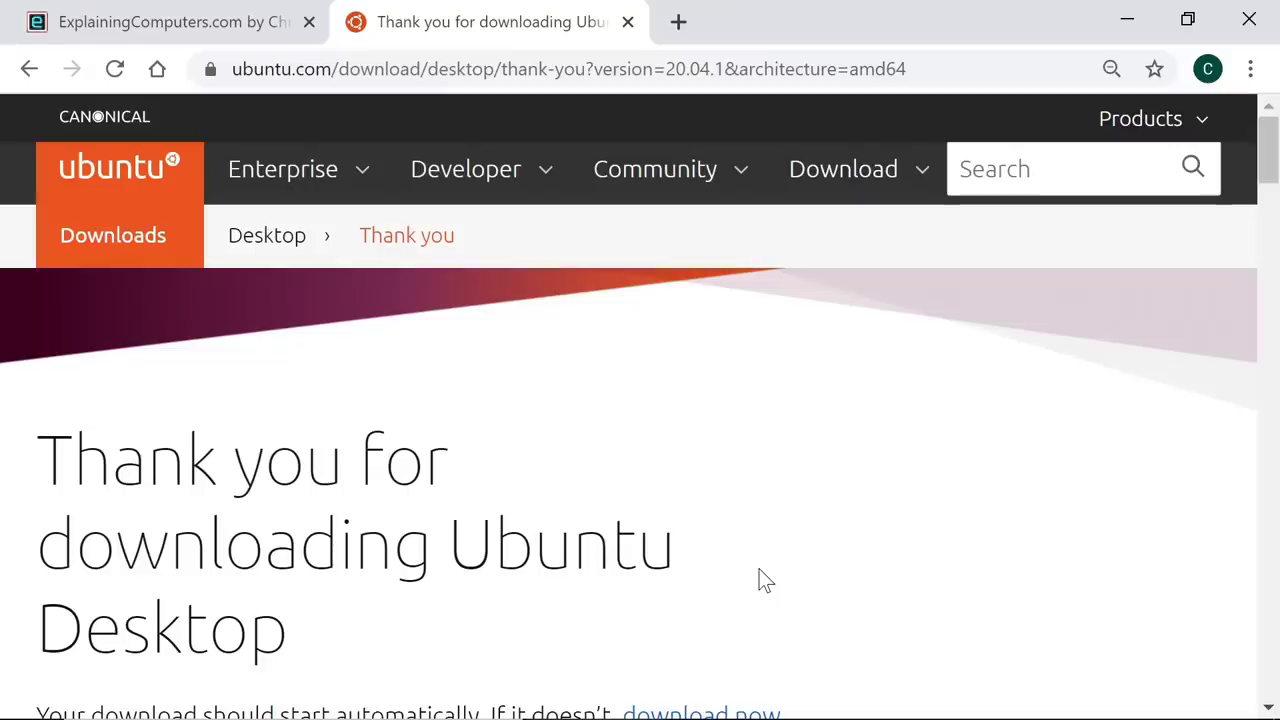
key("alt+Tab")
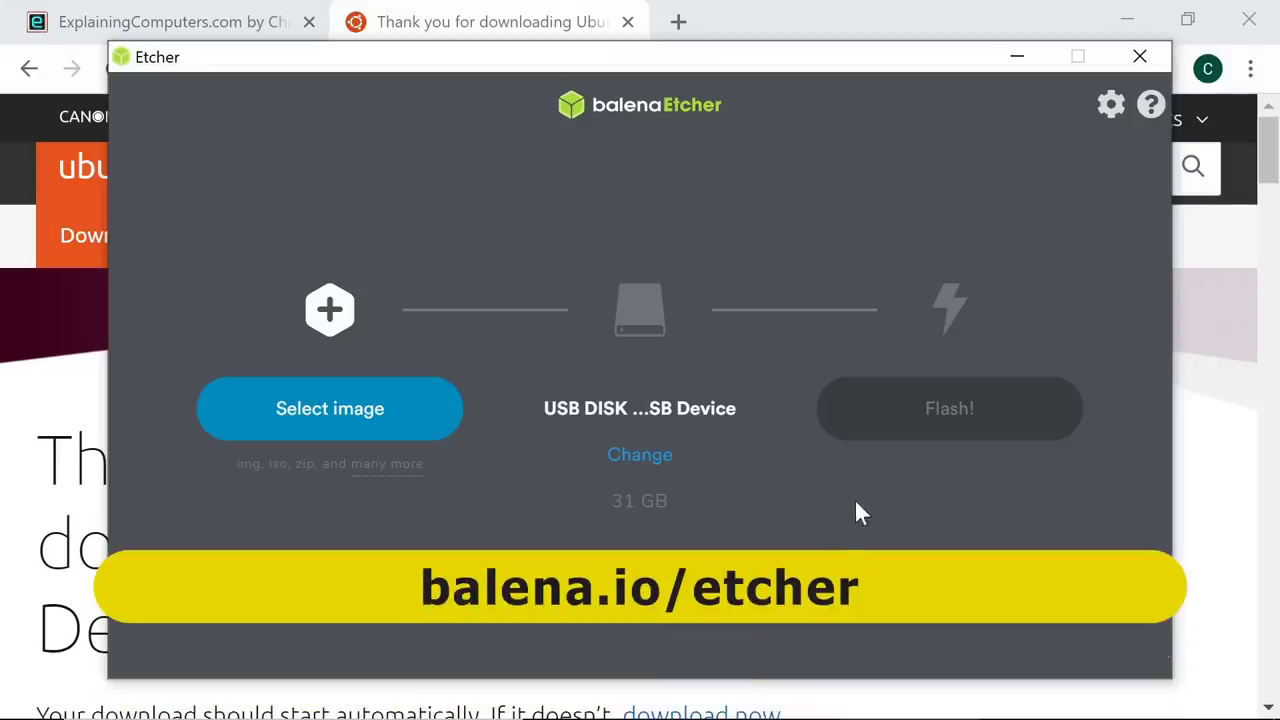
Flash ubuntu-20.04.1-desktop-amd64.iso onto the 31 GB USB disk, approving the admin permission prompt
left_click(353, 411)
left_click(423, 195)
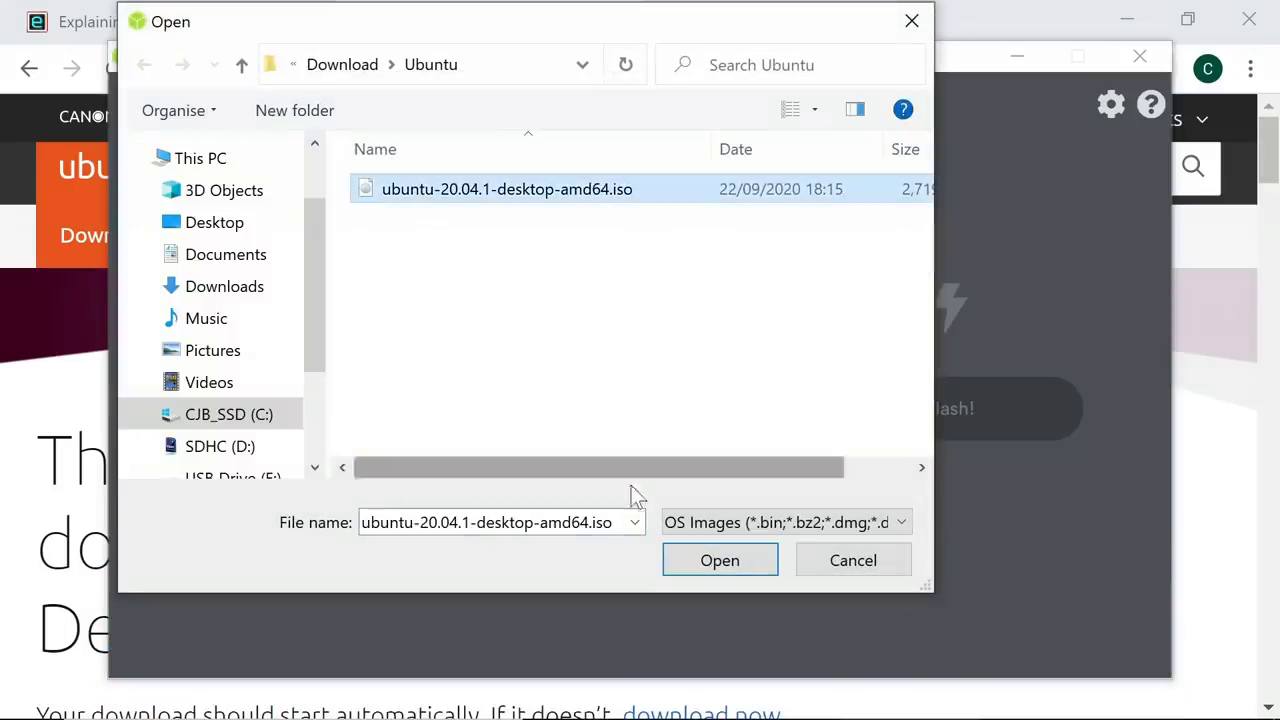
left_click(712, 566)
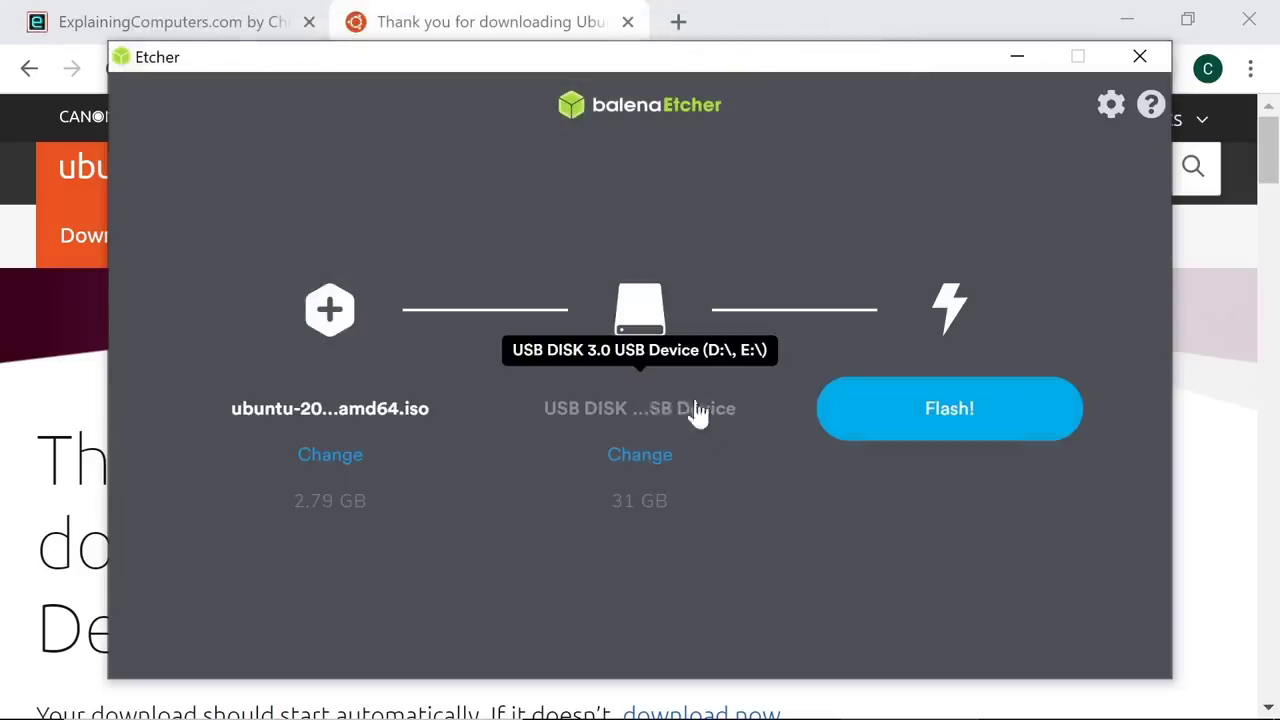
left_click(928, 432)
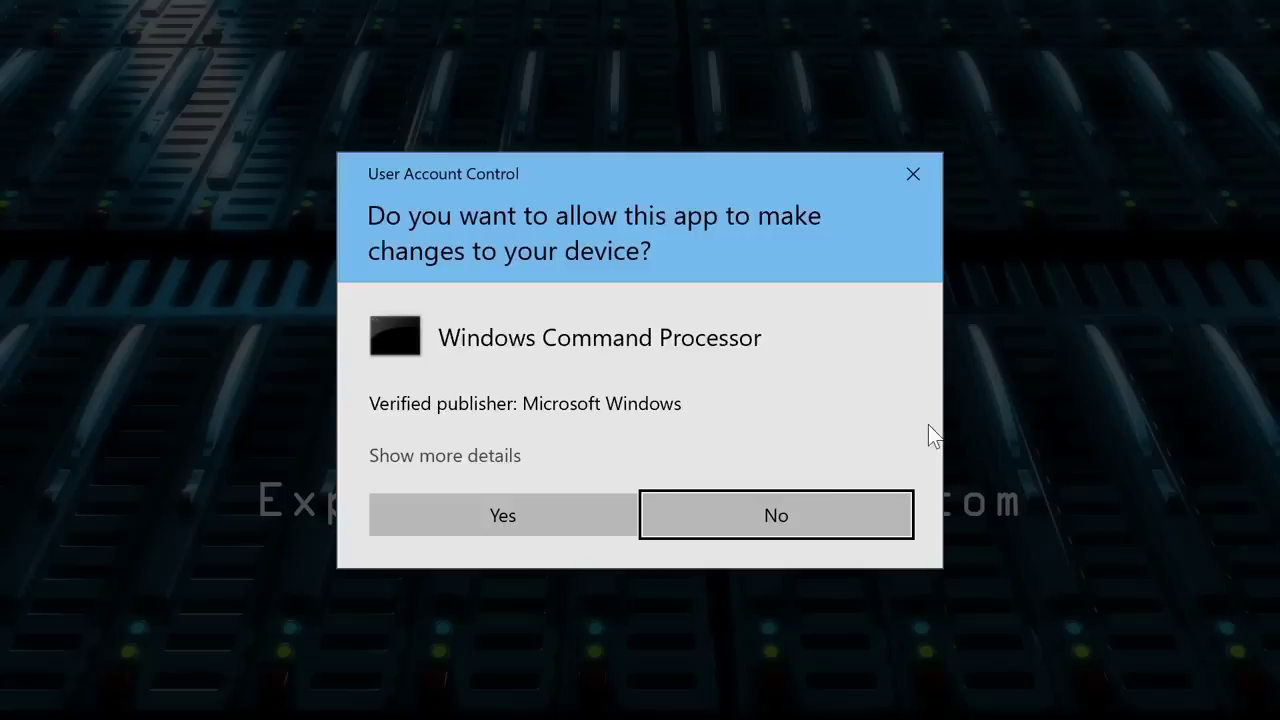
left_click(506, 520)
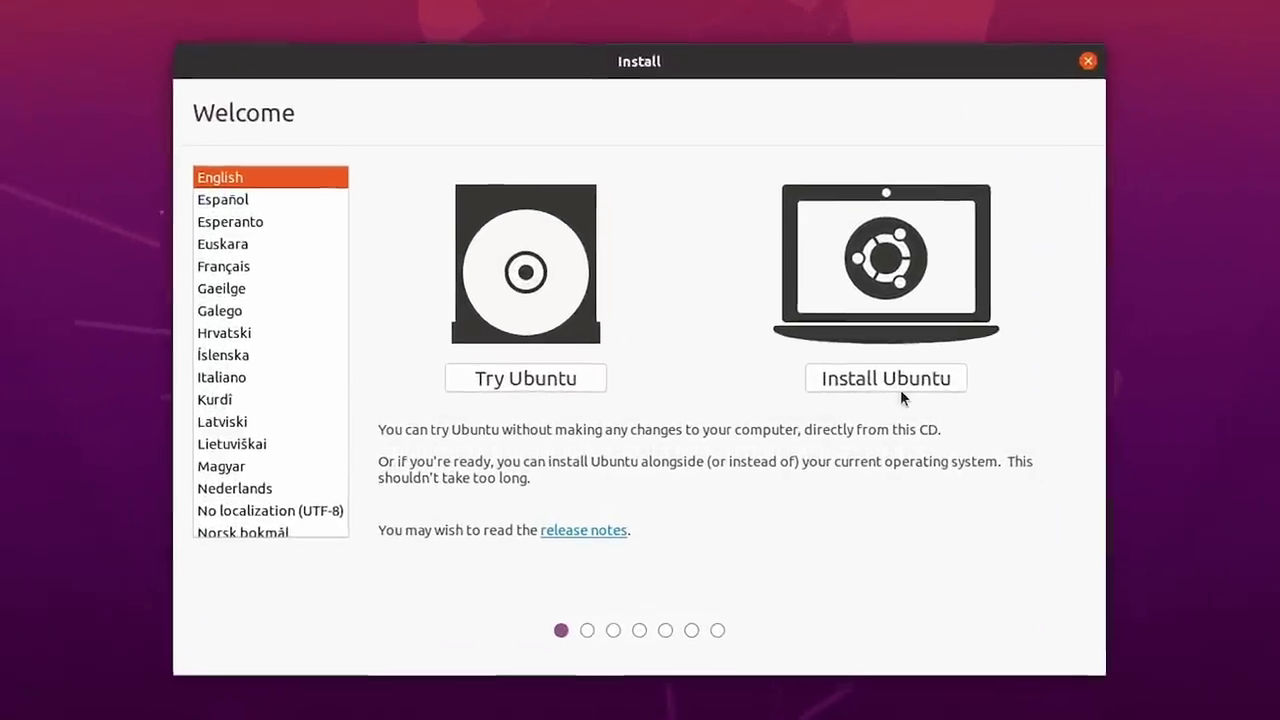
Choose Install Ubuntu and accept the English (UK) keyboard layout
left_click(888, 379)
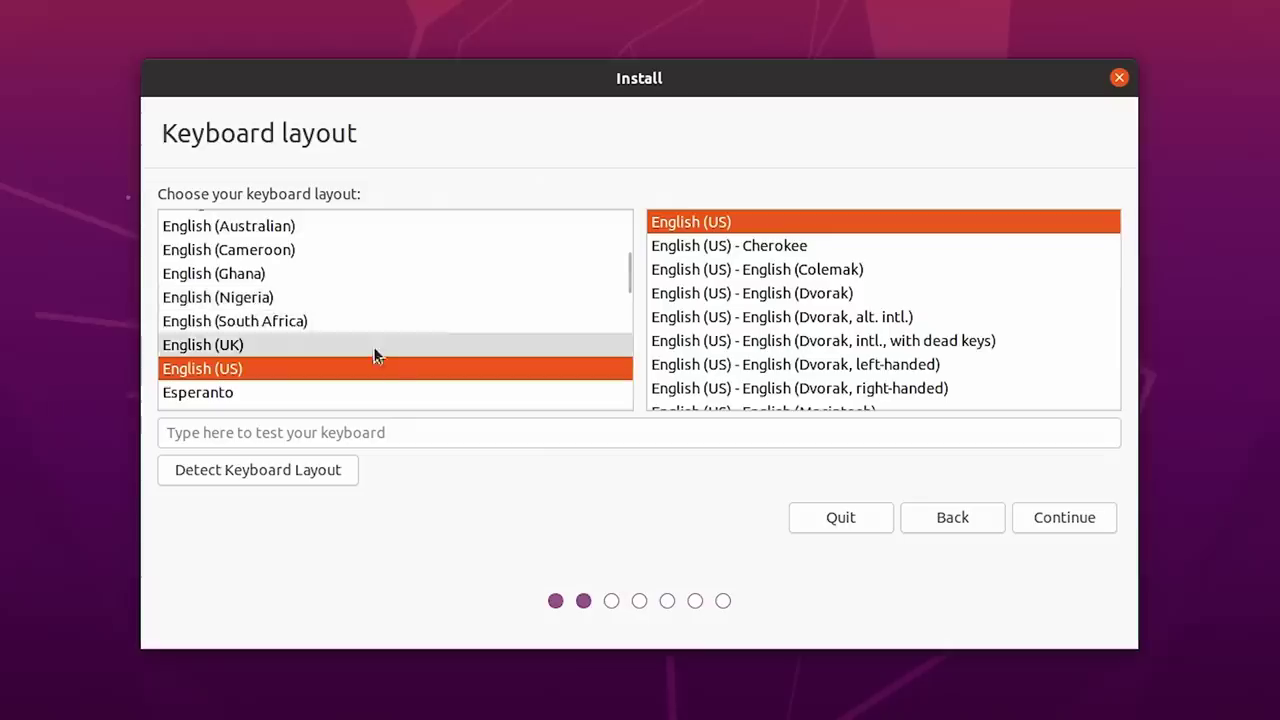
left_click(374, 347)
left_click(1092, 520)
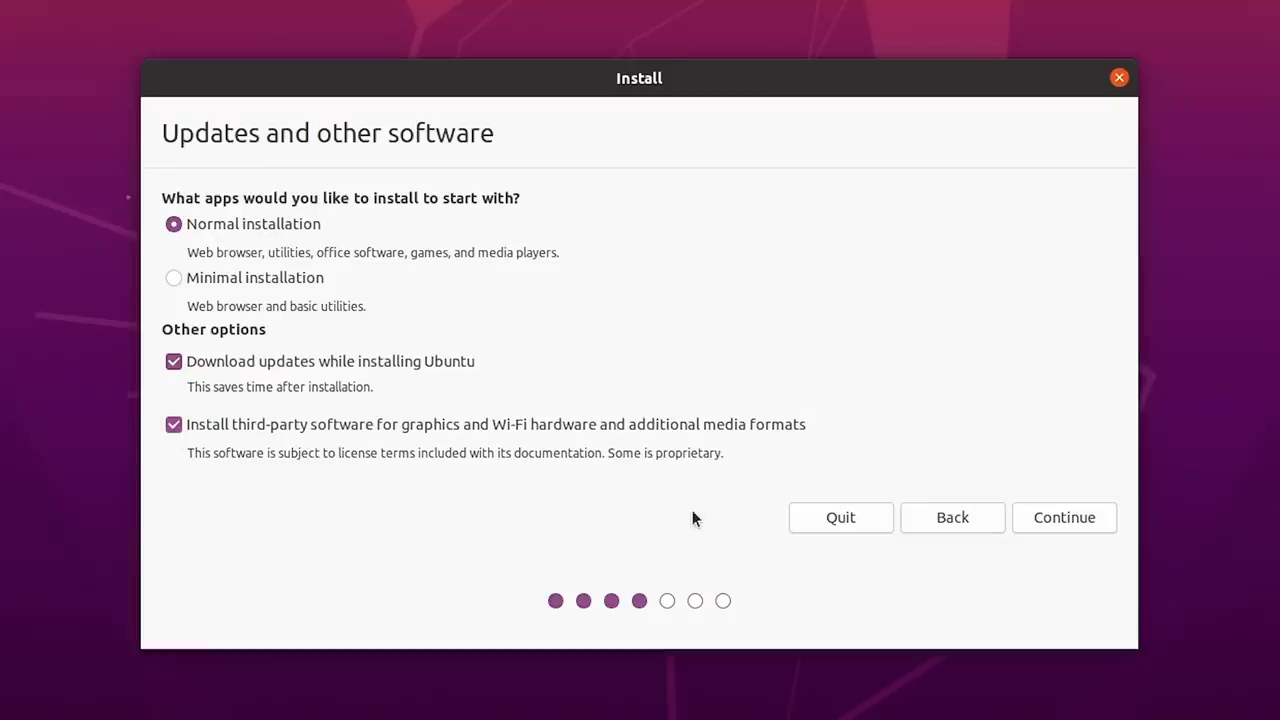
Select normal installation with updates and third-party software, erase the disk, and confirm the partition changes
left_click(1060, 516)
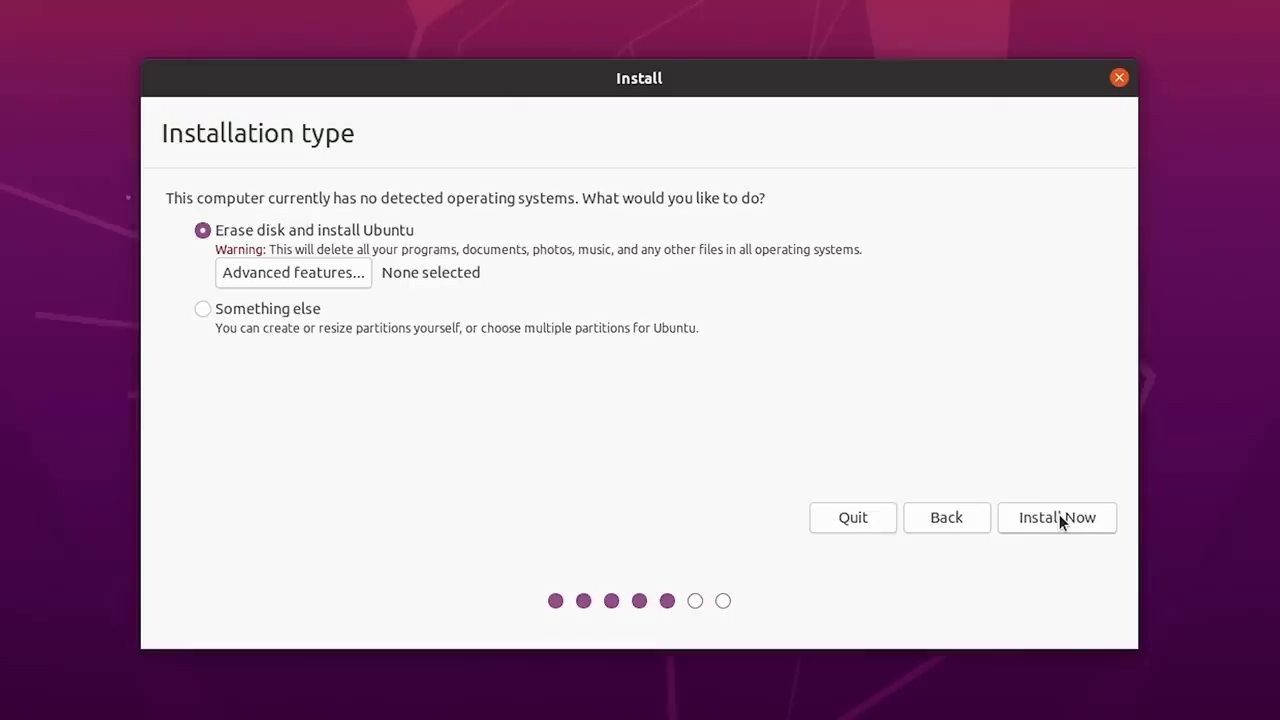
left_click(1061, 519)
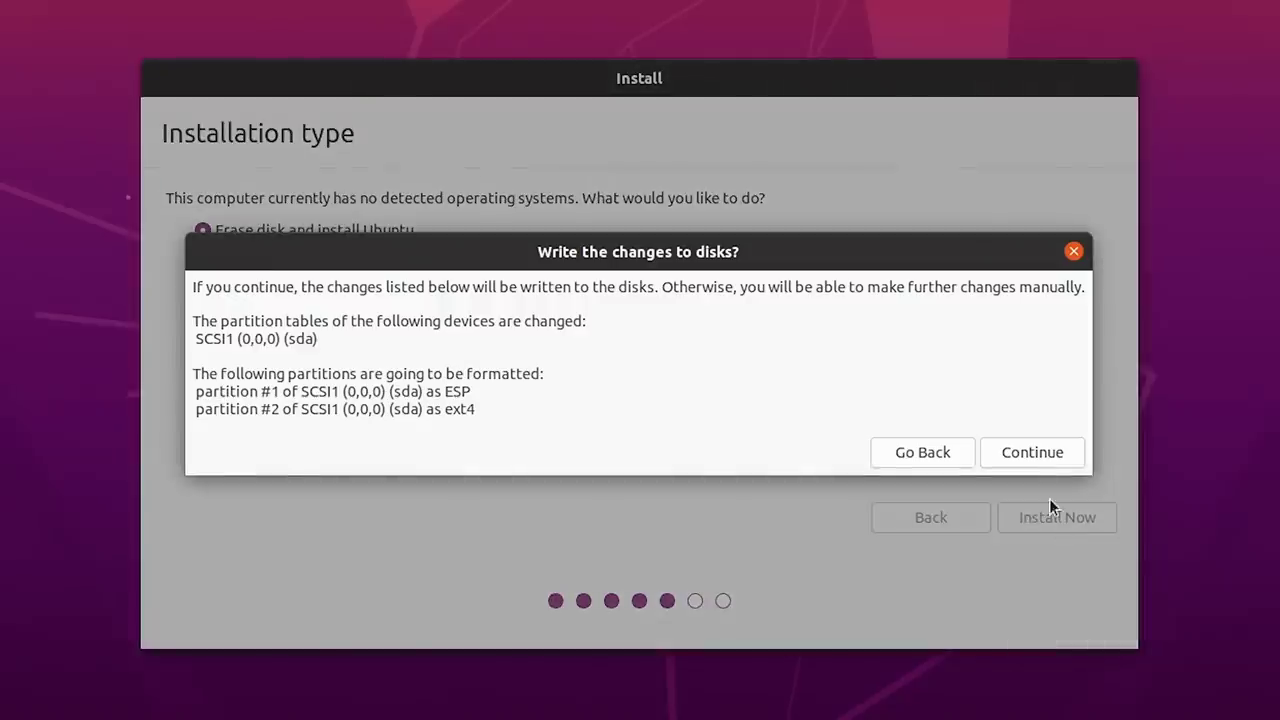
left_click(1033, 455)
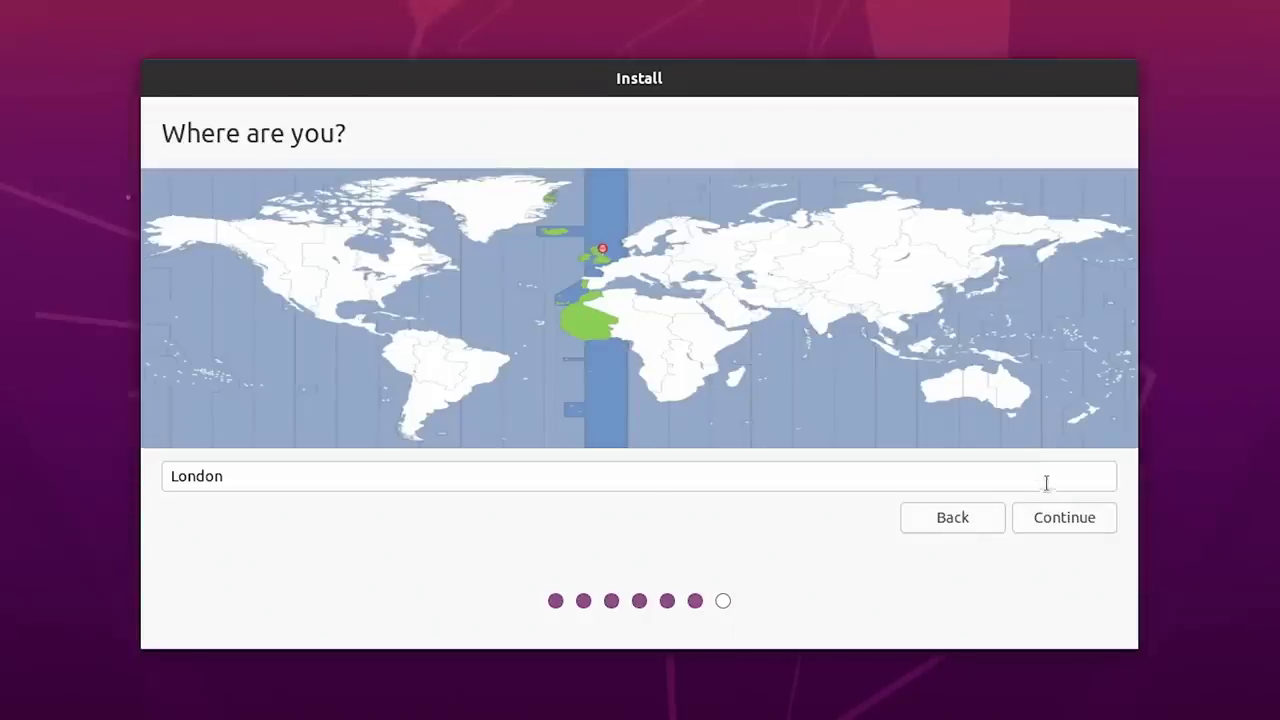
Keep London as the time zone and enter the user's name, computer name 'Cel' and a password
left_click(1059, 515)
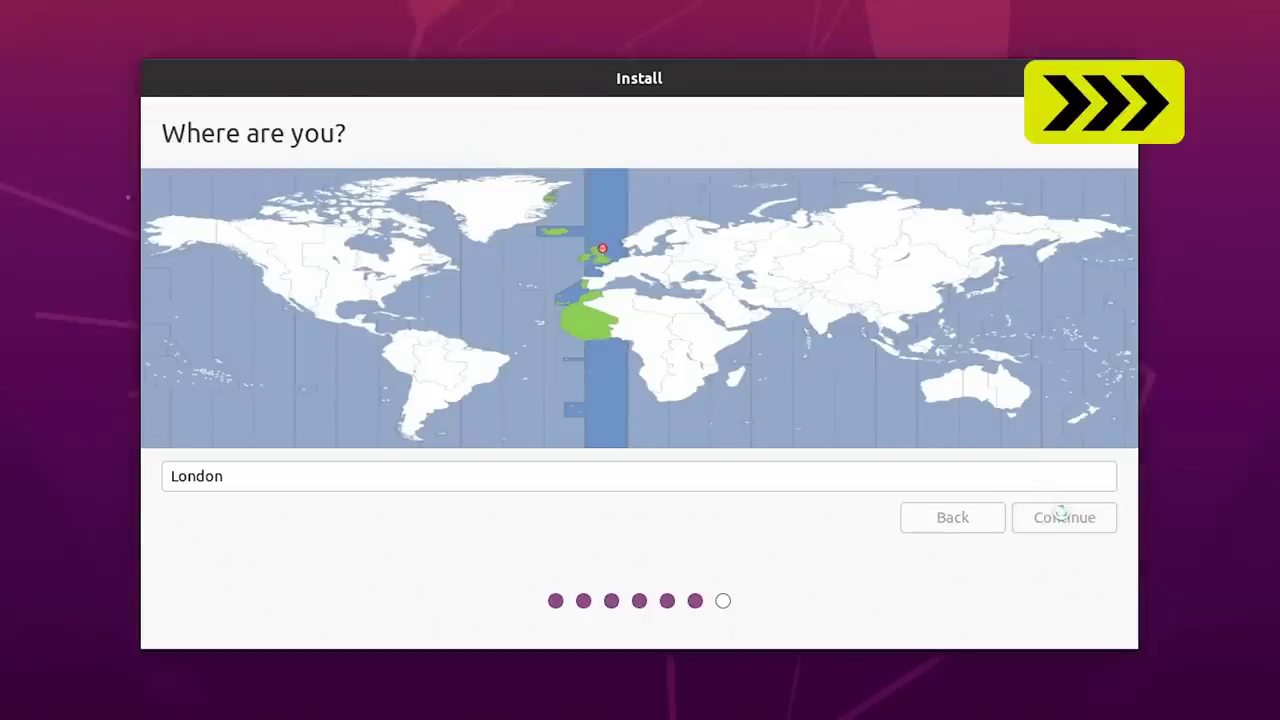
type("cjb")
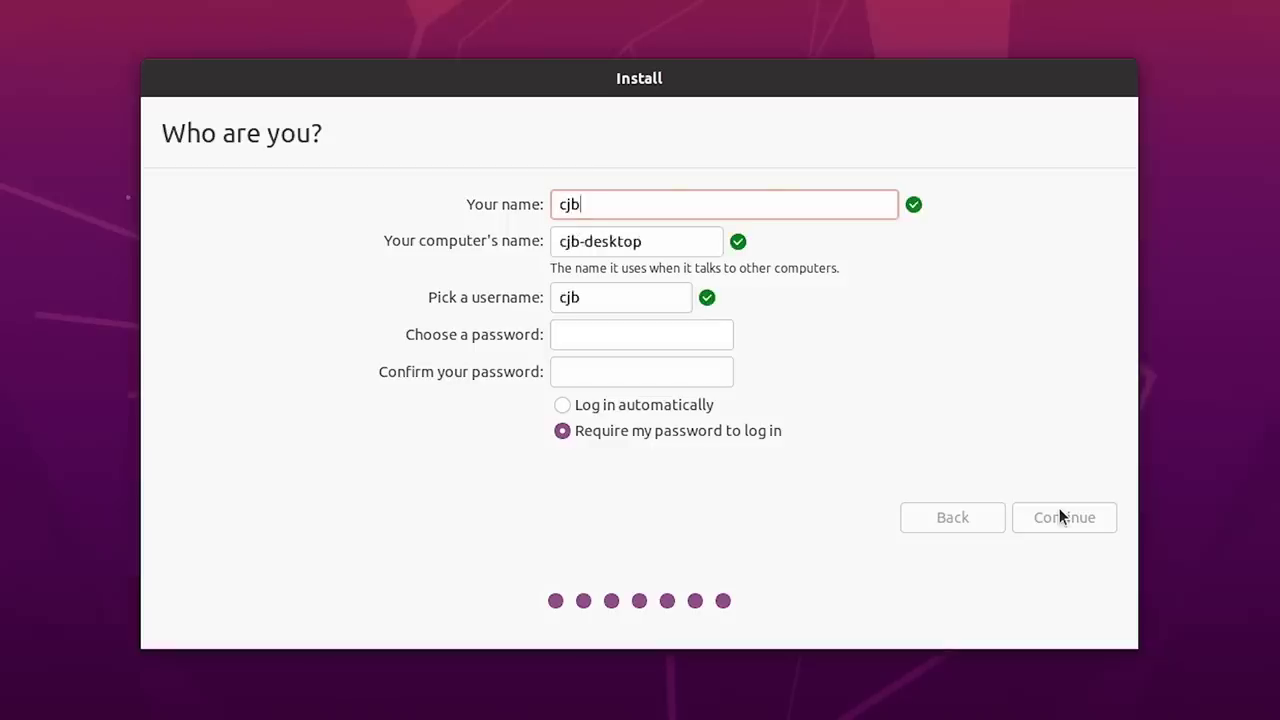
key("Tab")
type("Cel")
key("Tab")
key("Tab")
type("*************")
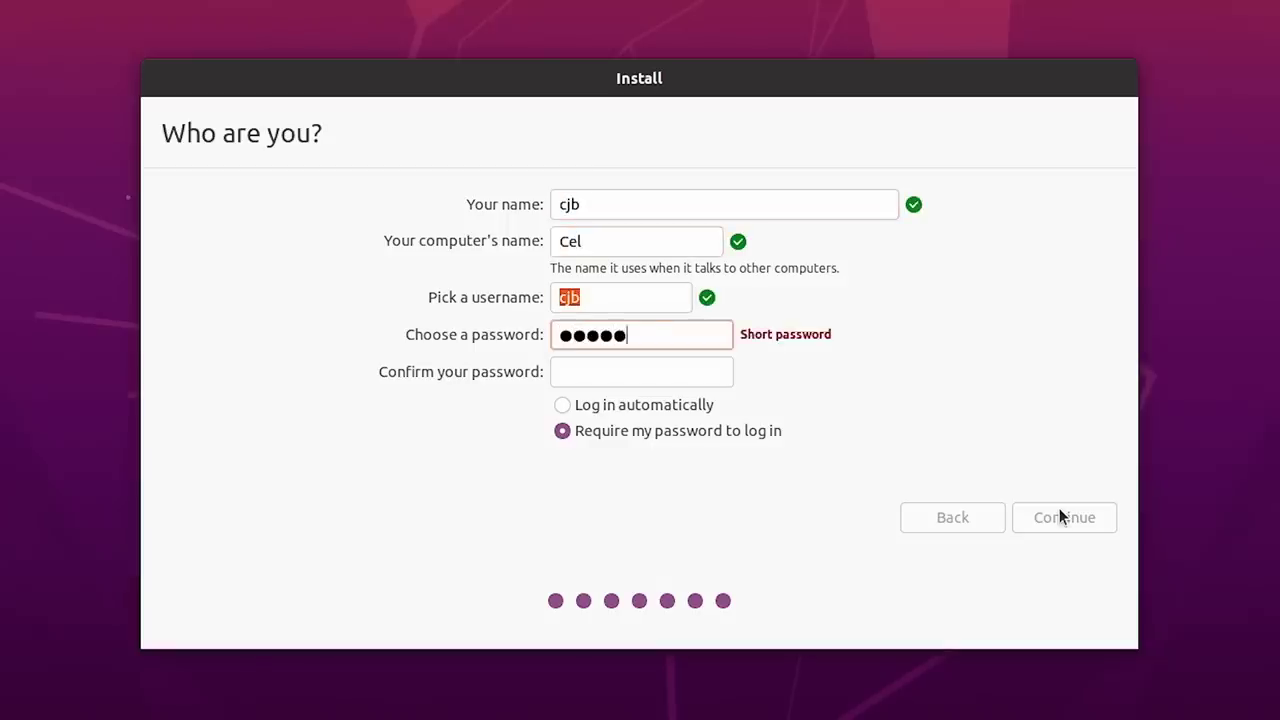
type("*")
key("Tab")
type("**************")
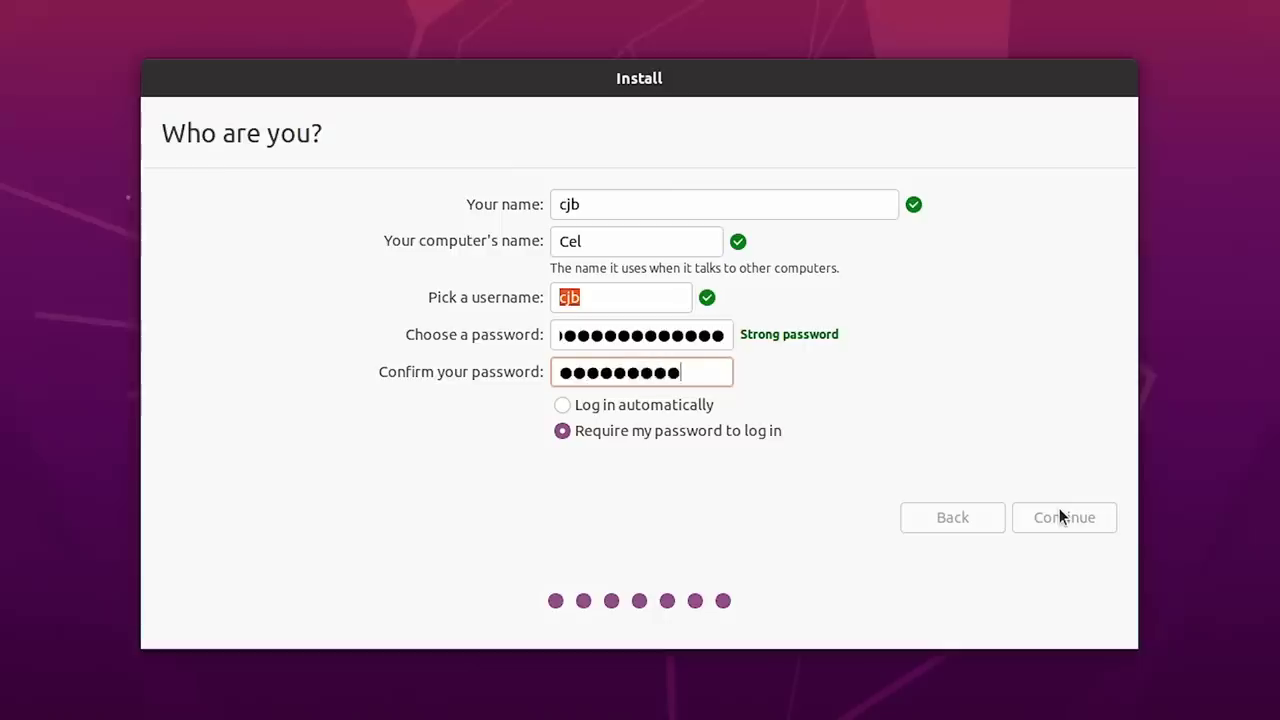
left_click(1077, 521)
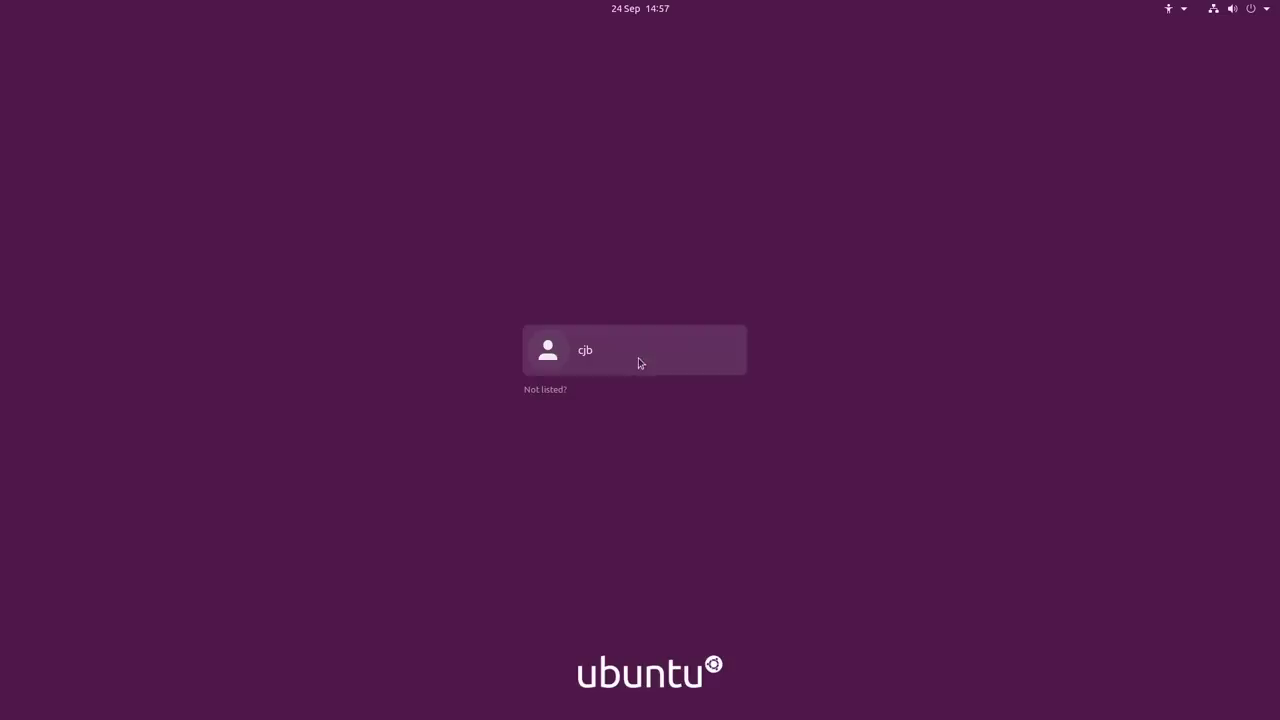
Log in with the account password, skip Online Accounts and Livepatch, and click through to Done
left_click(606, 361)
type("••")
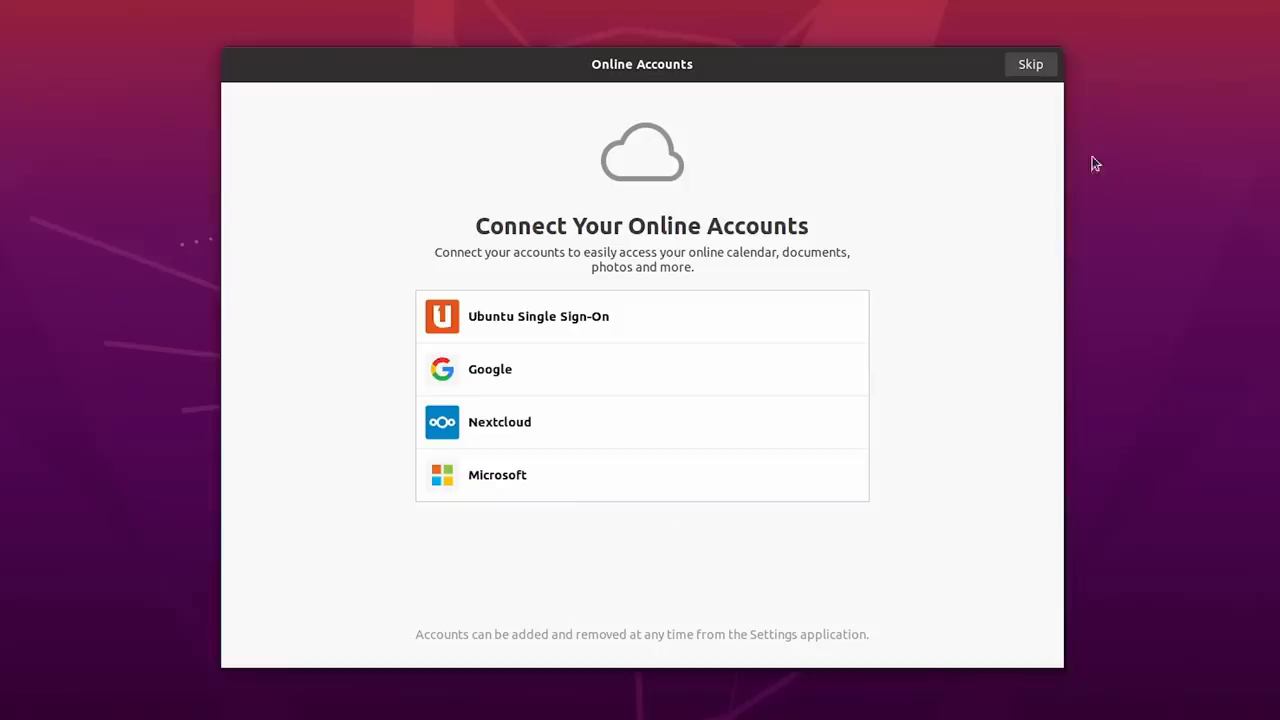
left_click(1034, 65)
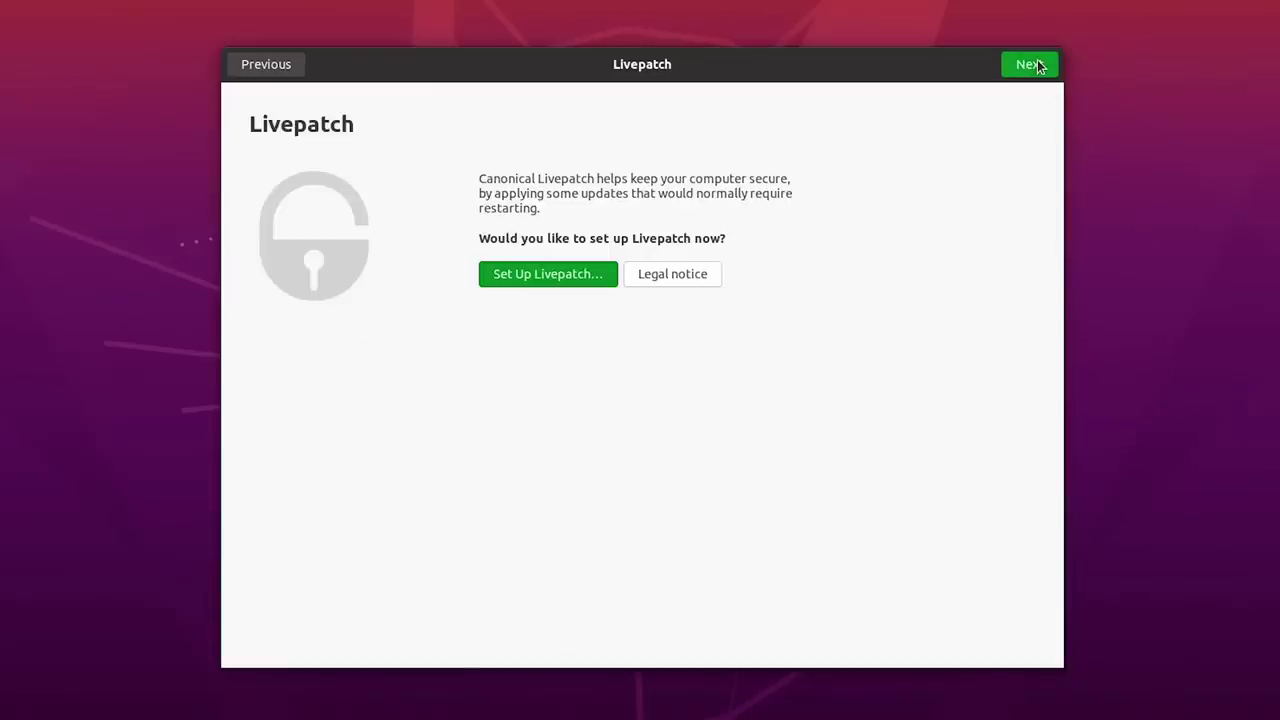
left_click(1037, 65)
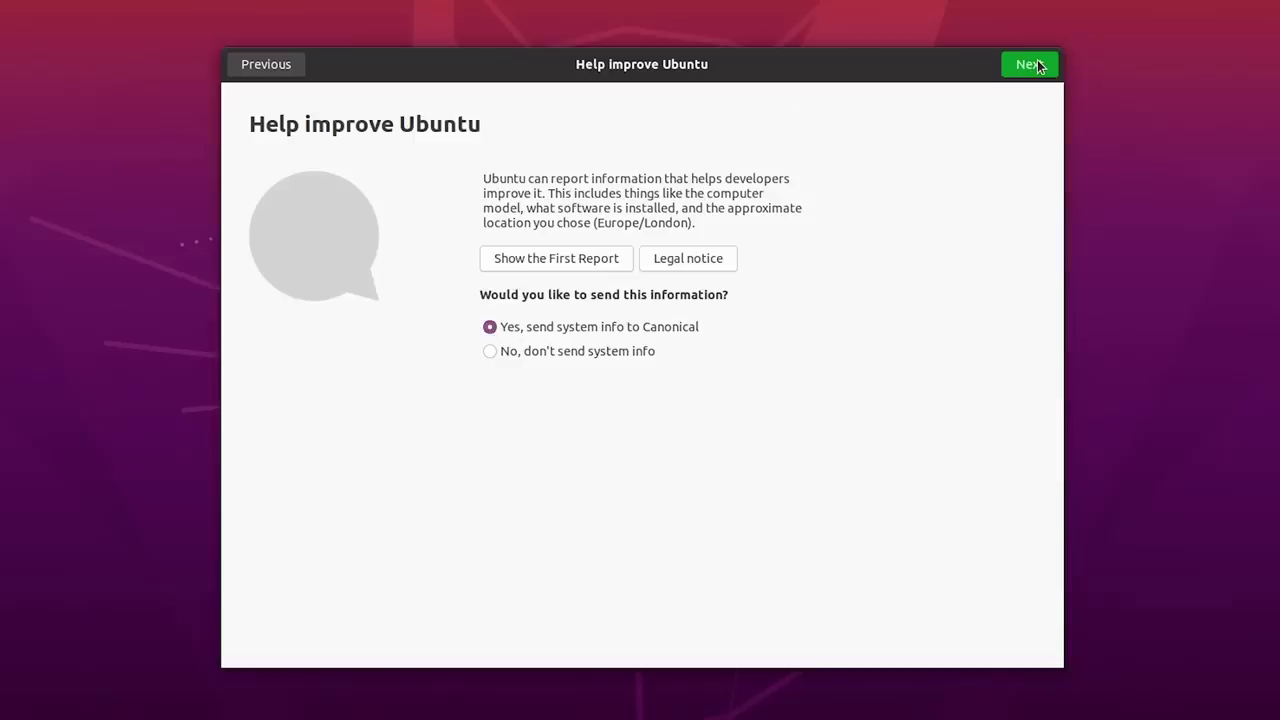
left_click(1037, 65)
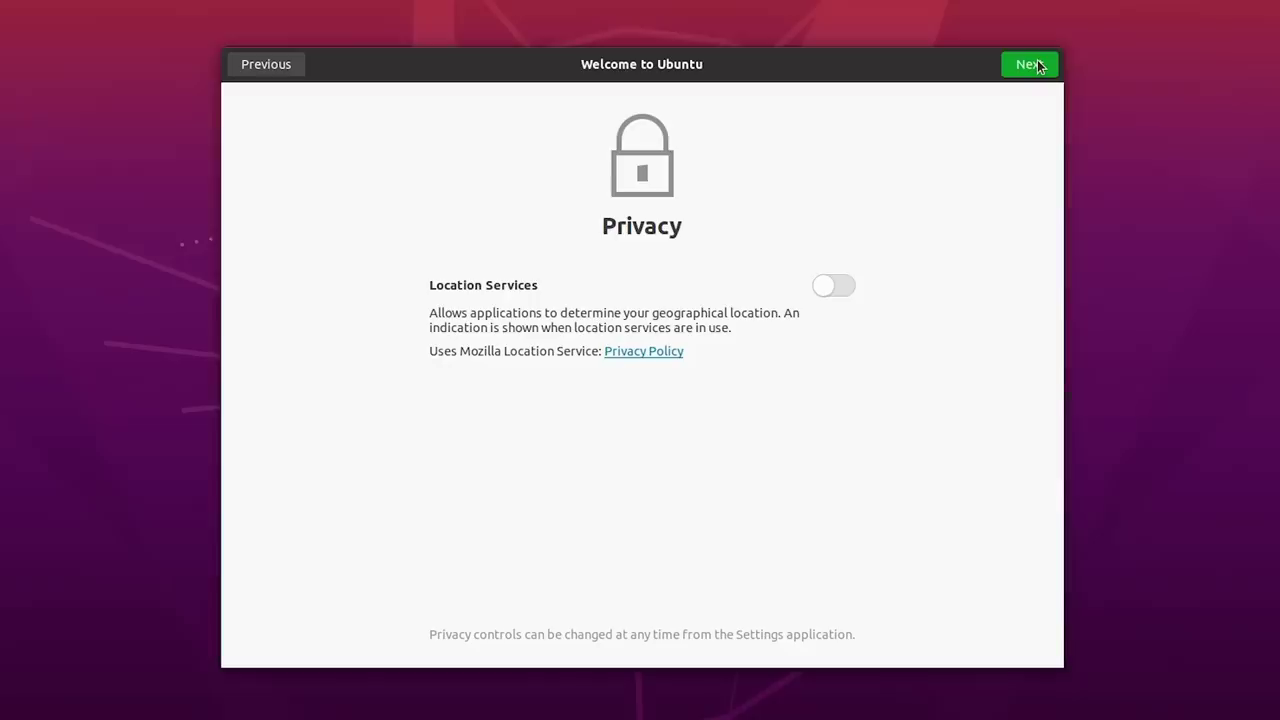
left_click(1036, 65)
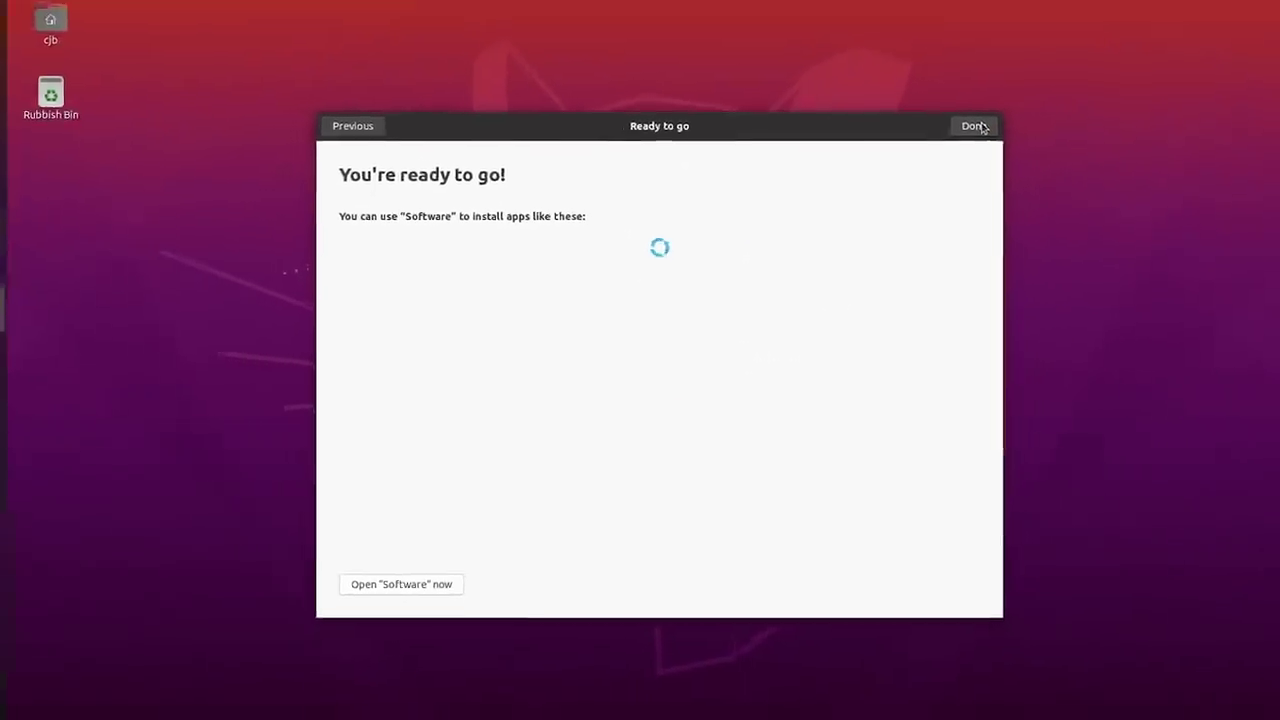
left_click(998, 97)
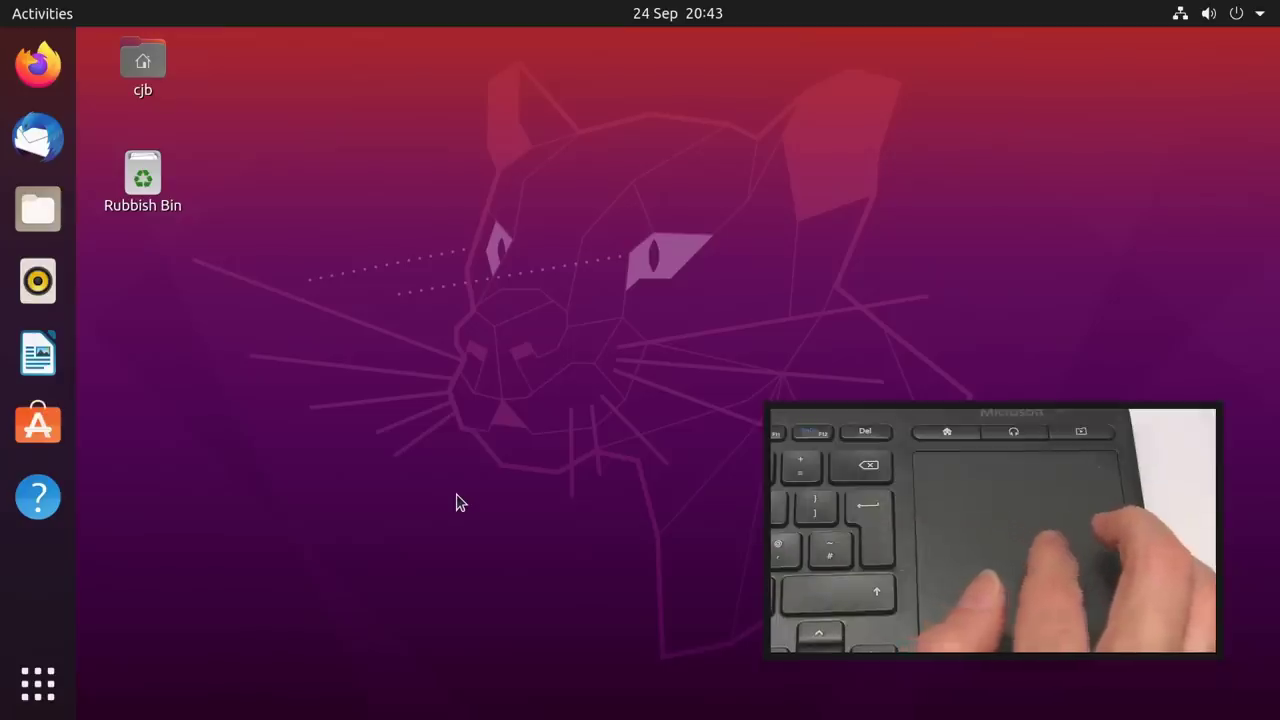
Show the application grid and scroll through the installed apps
left_click(39, 685)
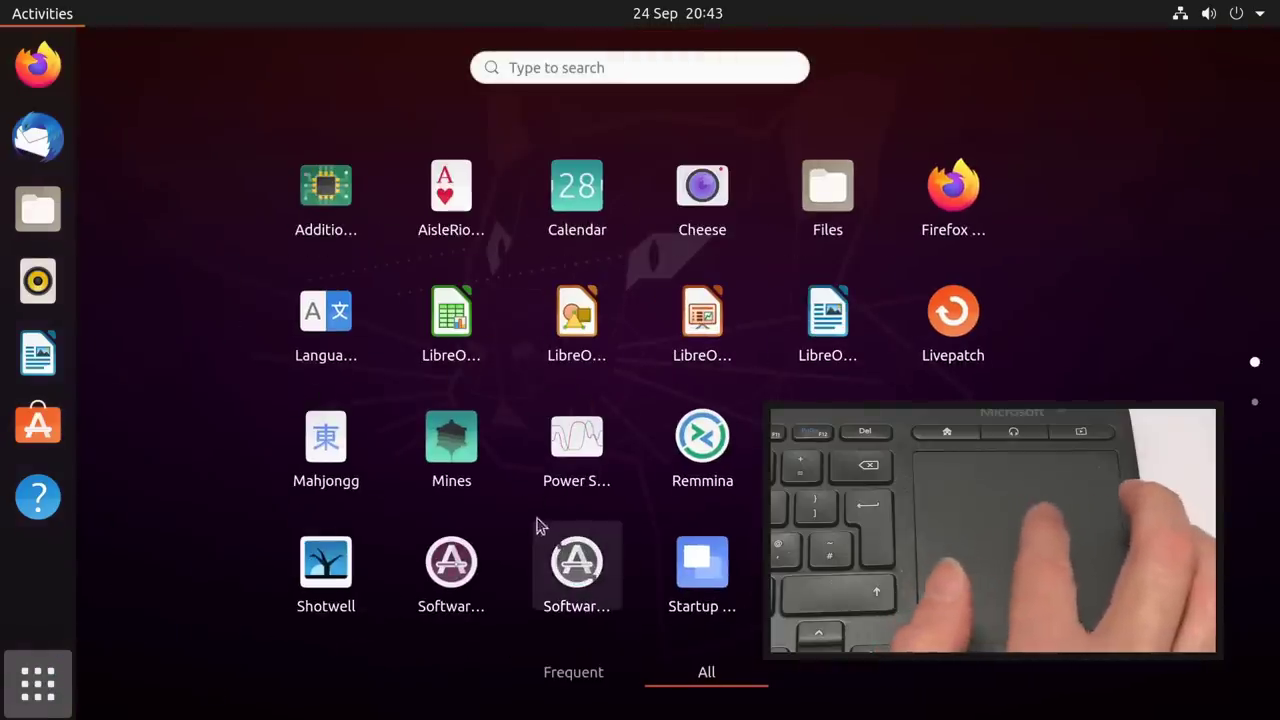
scroll(523, 520, "down", 2)
scroll(519, 521, "up", 2)
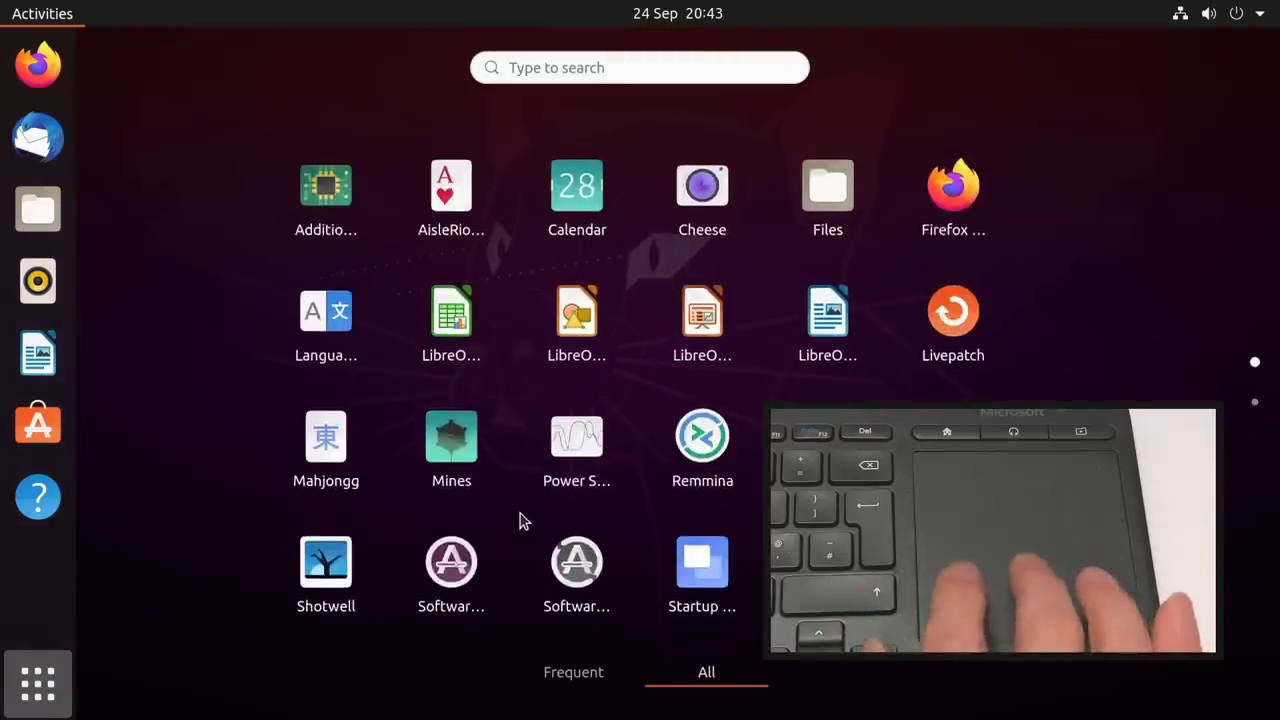
scroll(519, 521, "down", 2)
scroll(519, 521, "up", 2)
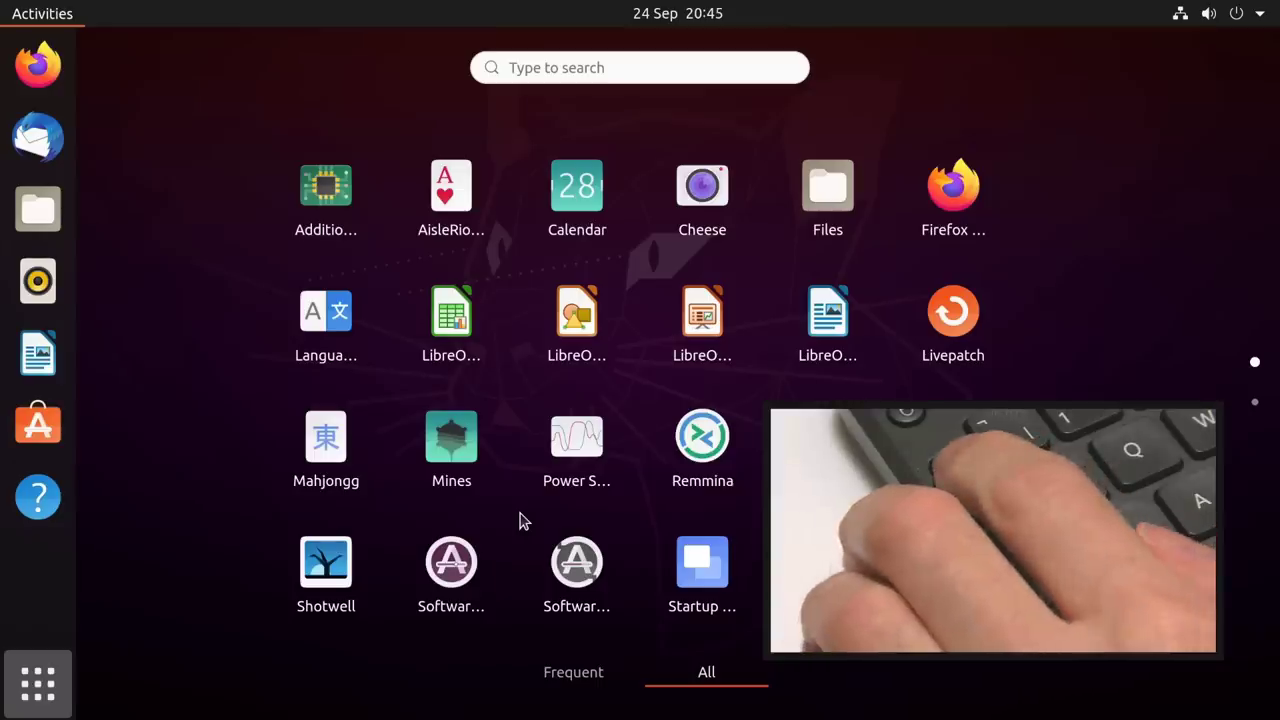
Adjust the sound volume with the keyboard volume keys, then close the application overview
key("XF86AudioRaiseVolume")
key("XF86AudioLowerVolume")
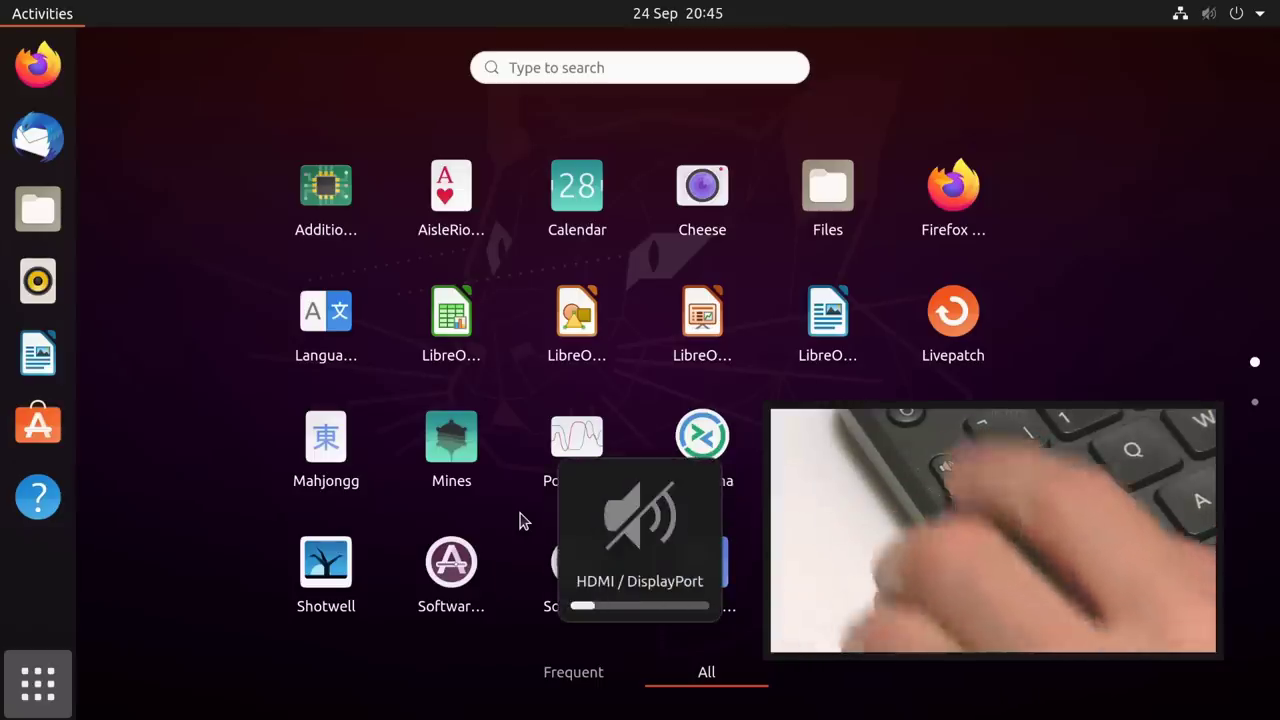
key("XF86AudioRaiseVolume")
key("XF86AudioRaiseVolume")
key("XF86AudioRaiseVolume")
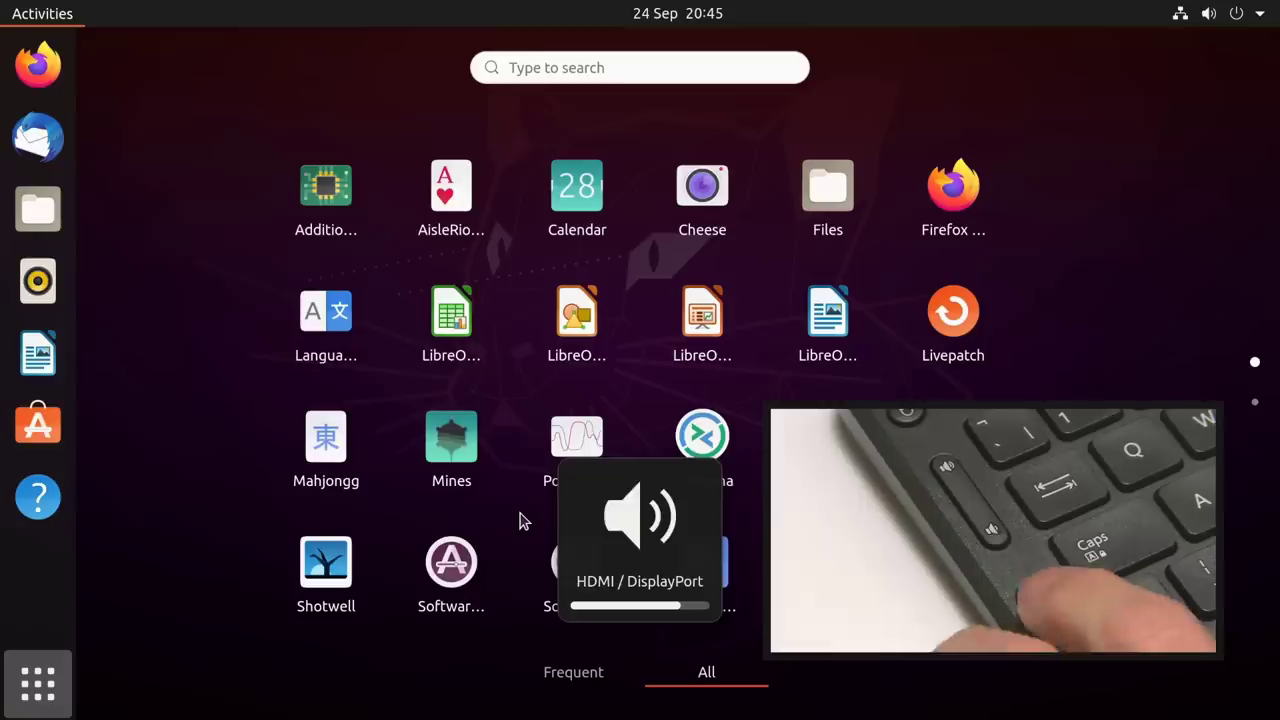
key("XF86AudioMute")
key("XF86AudioMute")
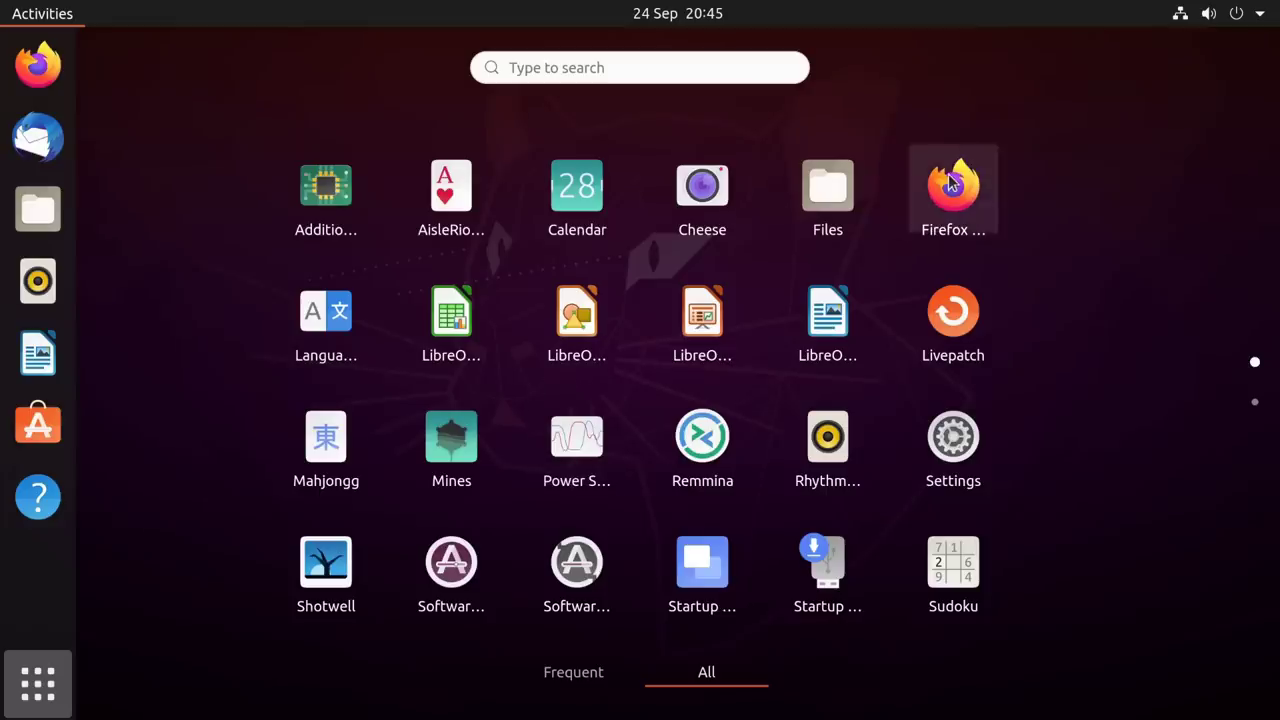
scroll(463, 398, "down", 1)
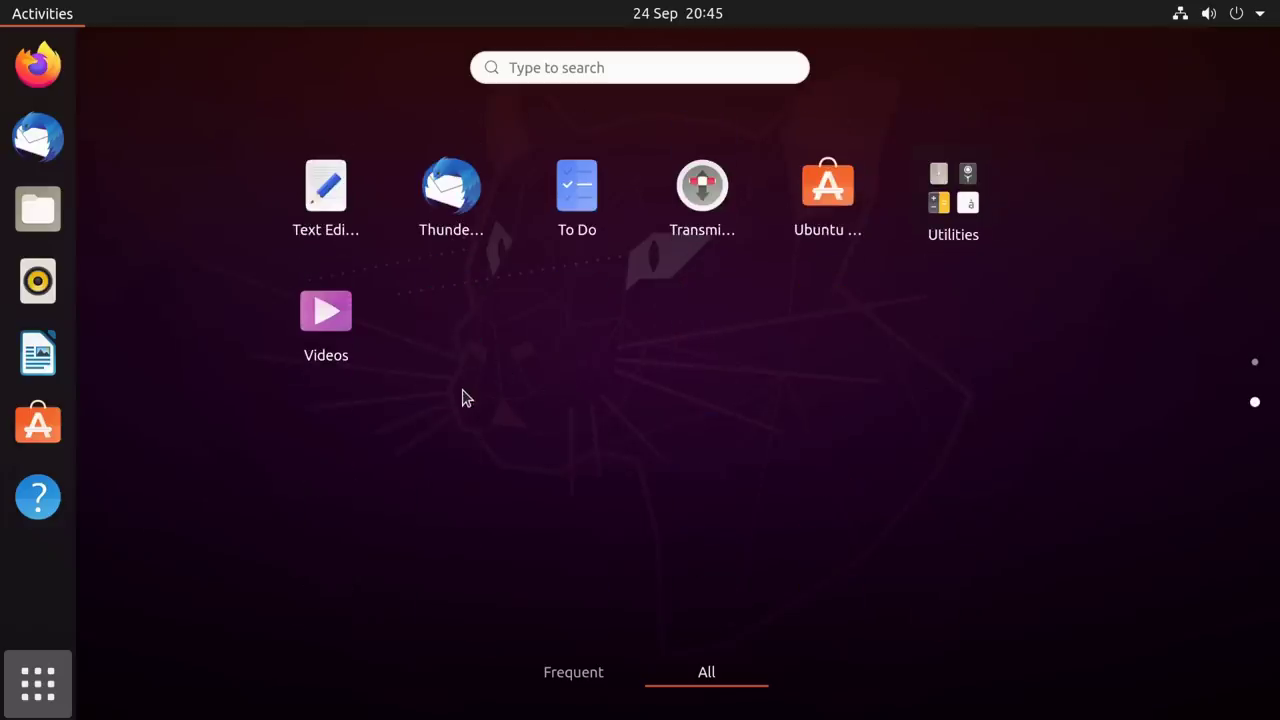
scroll(505, 428, "up", 1)
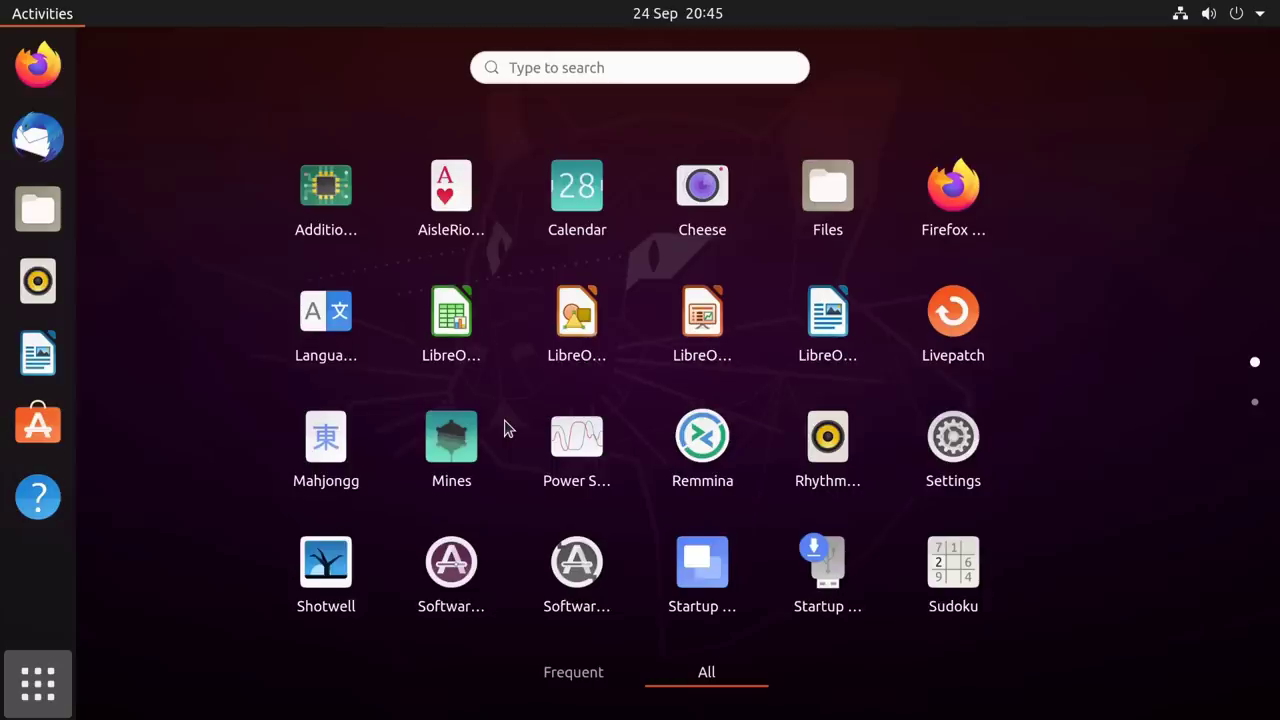
left_click(37, 686)
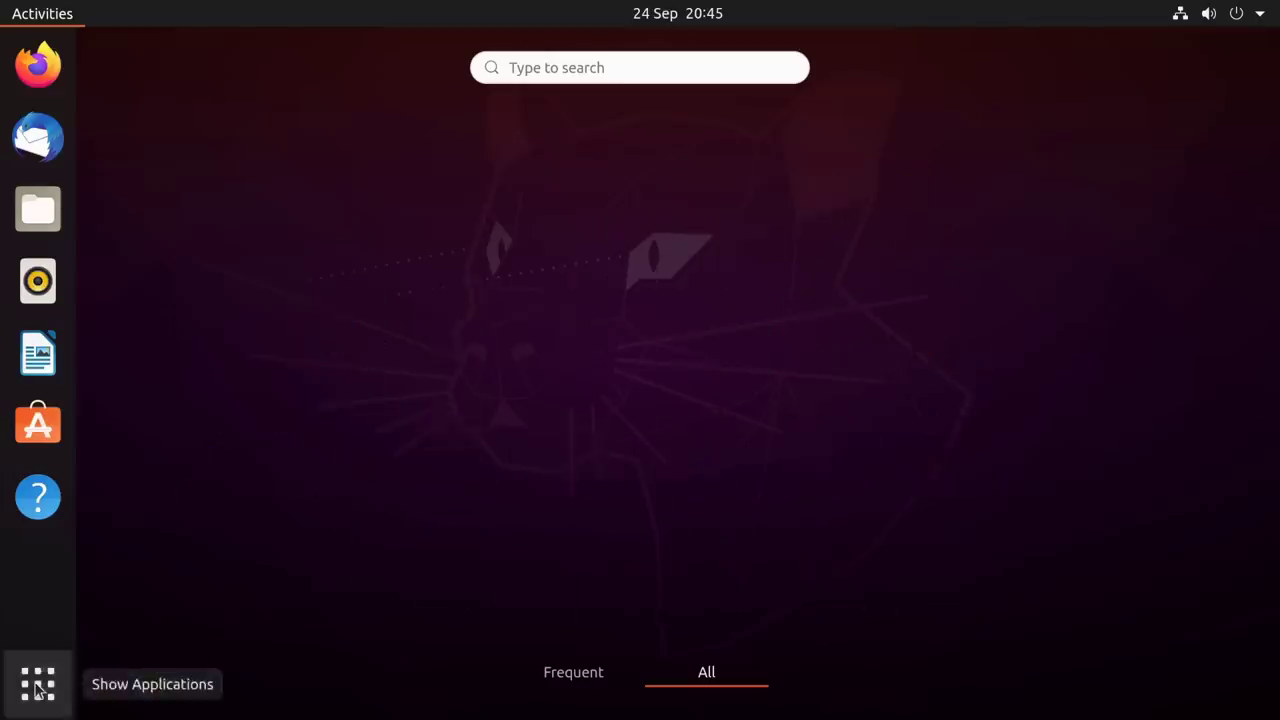
Open Ubuntu Software and install GIMP from Art and Design, authenticating with the admin password
left_click(37, 427)
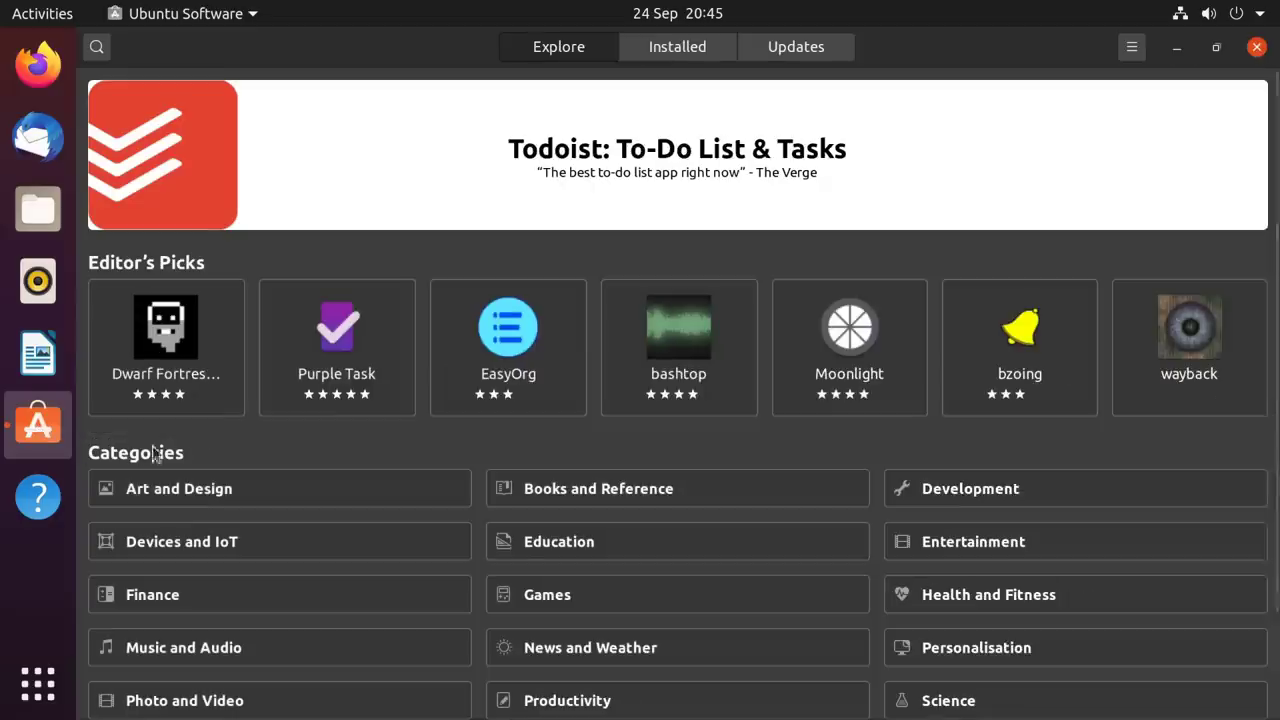
left_click(266, 488)
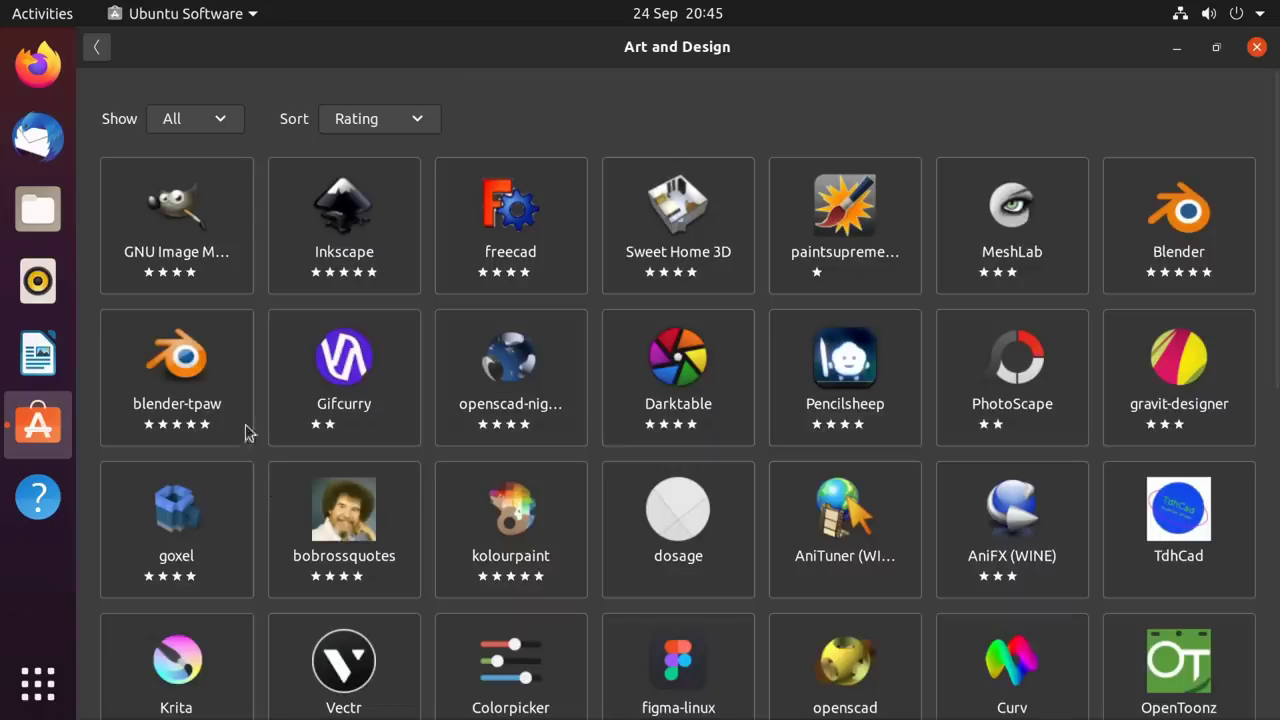
left_click(193, 270)
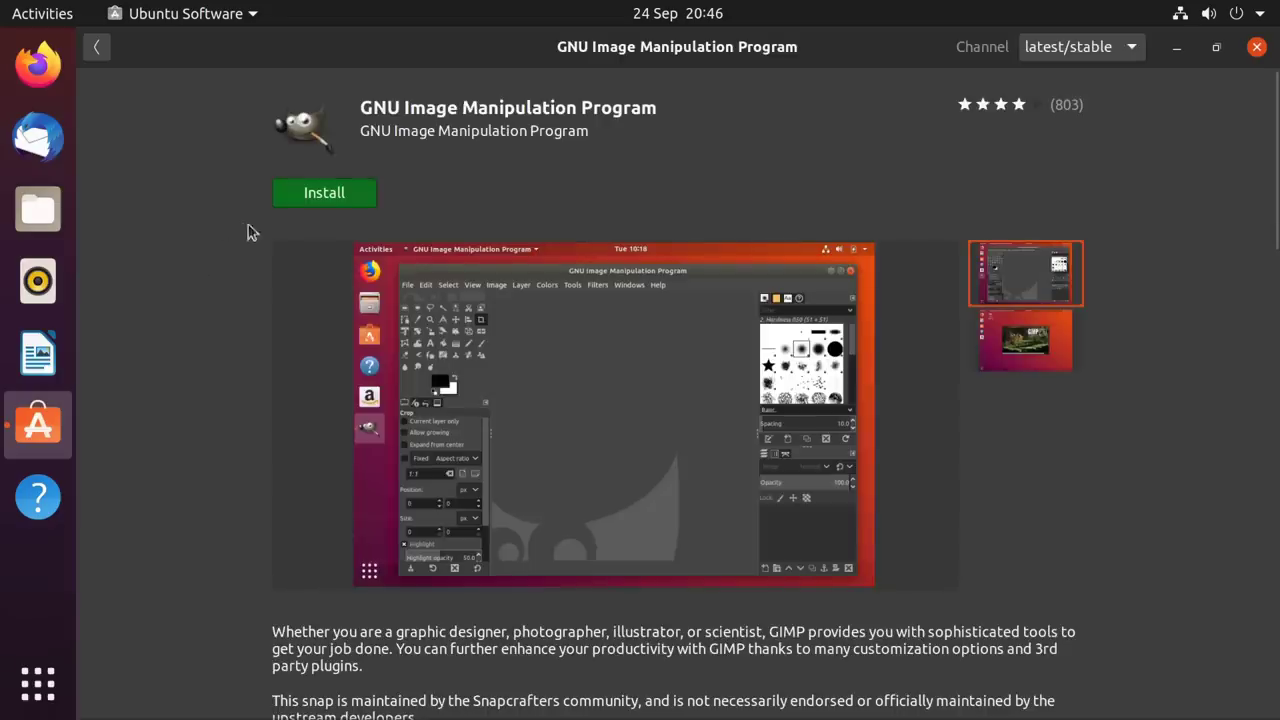
left_click(305, 203)
type("************")
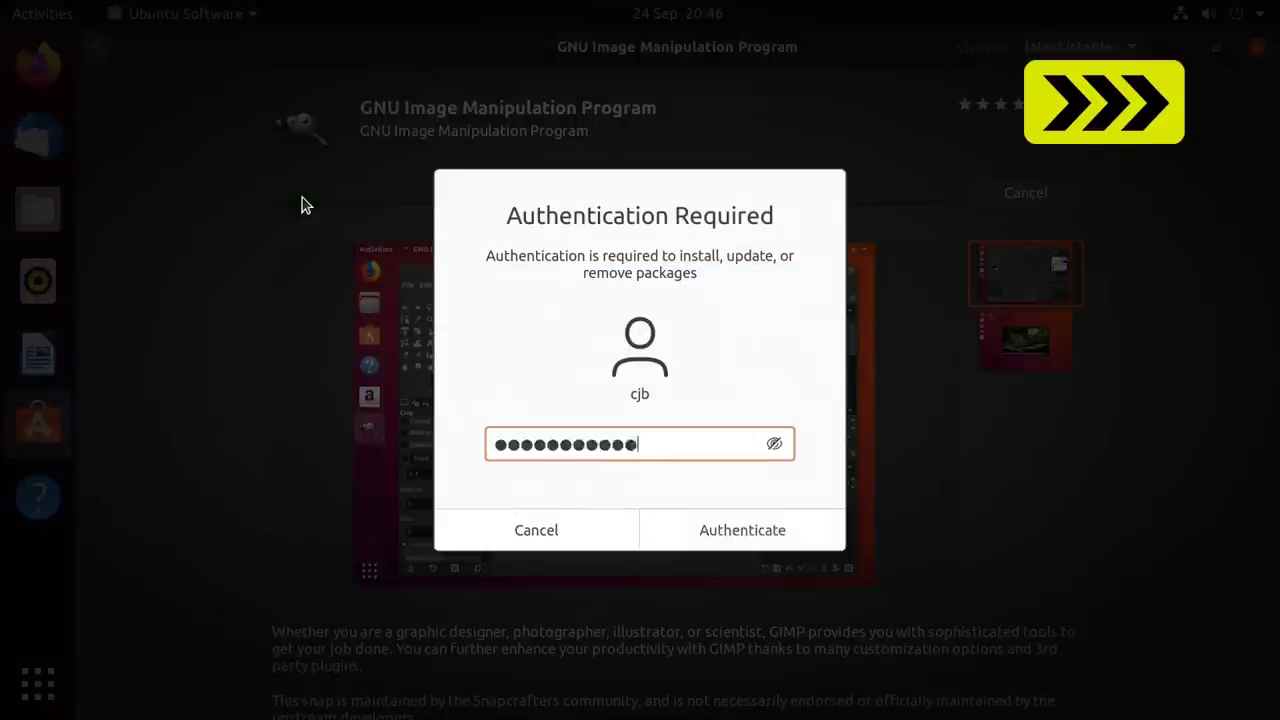
key("Return")
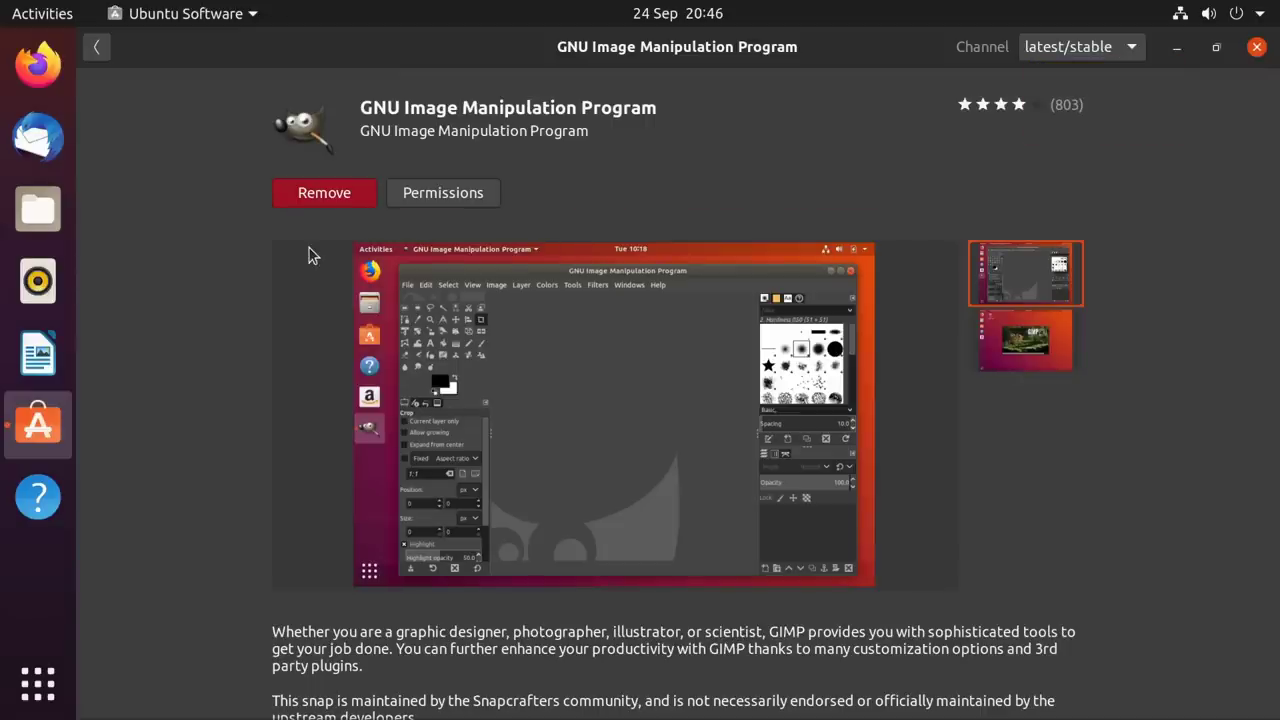
left_click(92, 49)
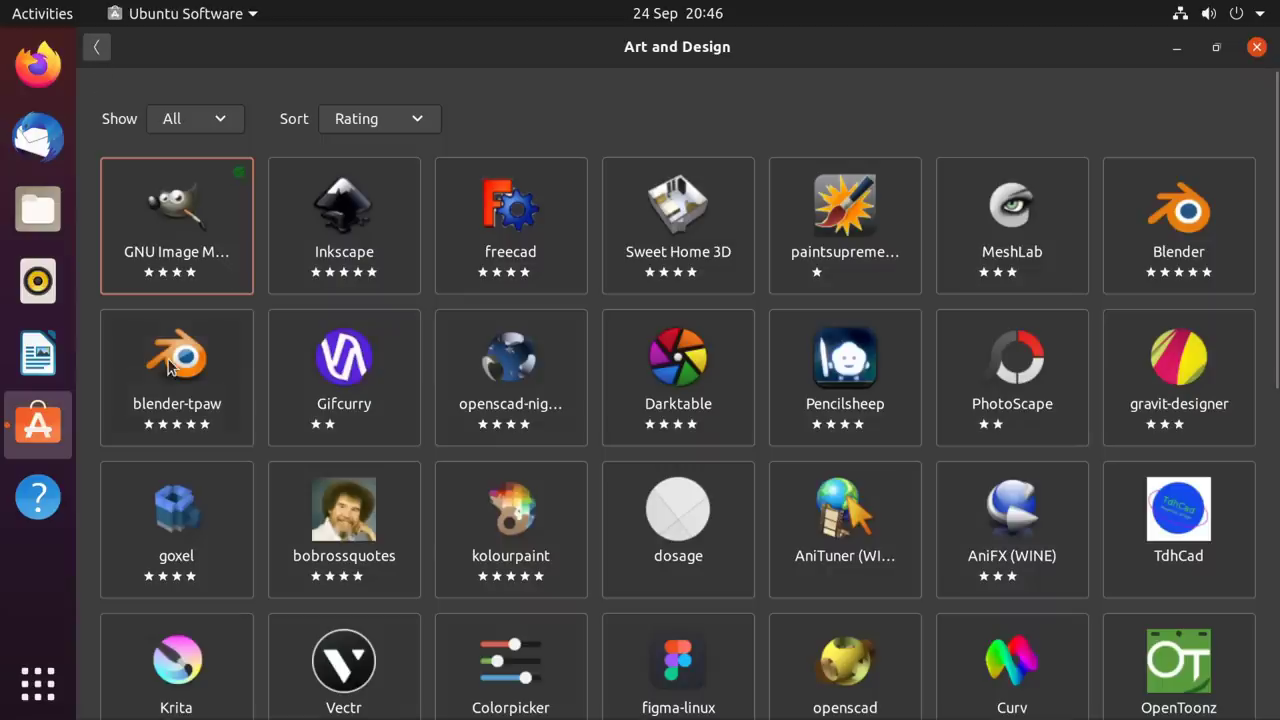
Install Krita and return to the Art and Design list
left_click(182, 652)
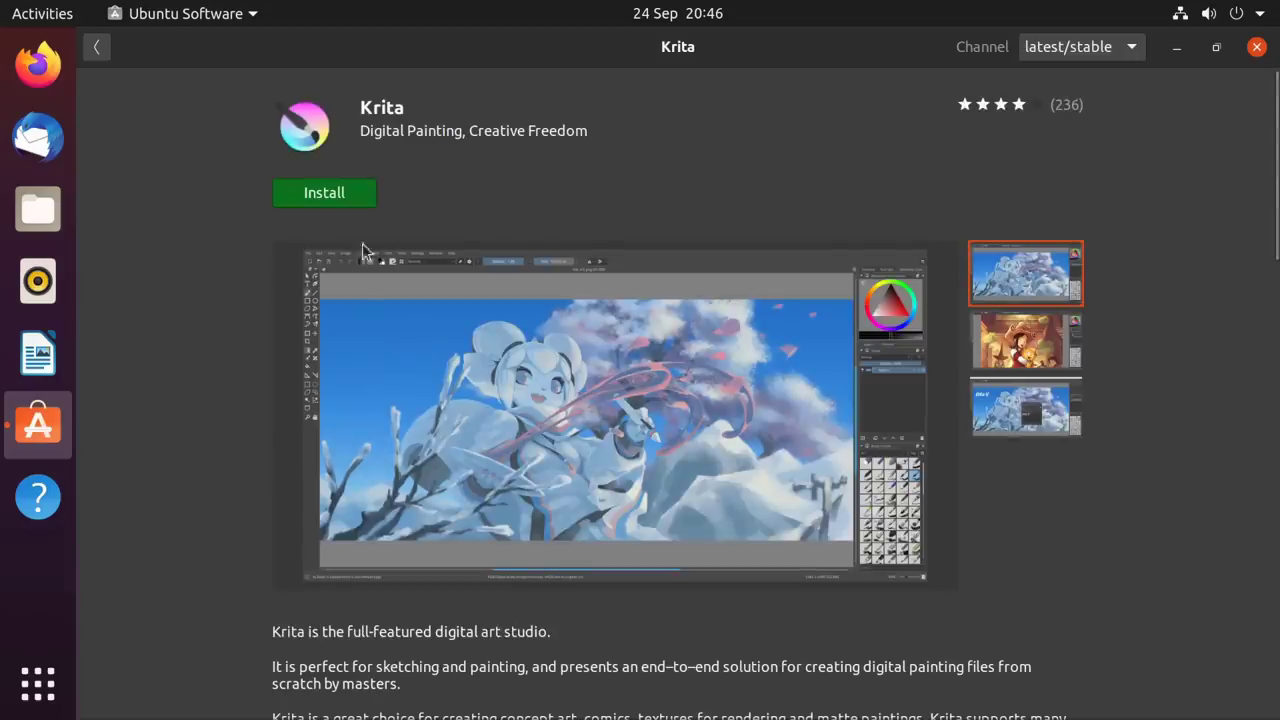
left_click(326, 205)
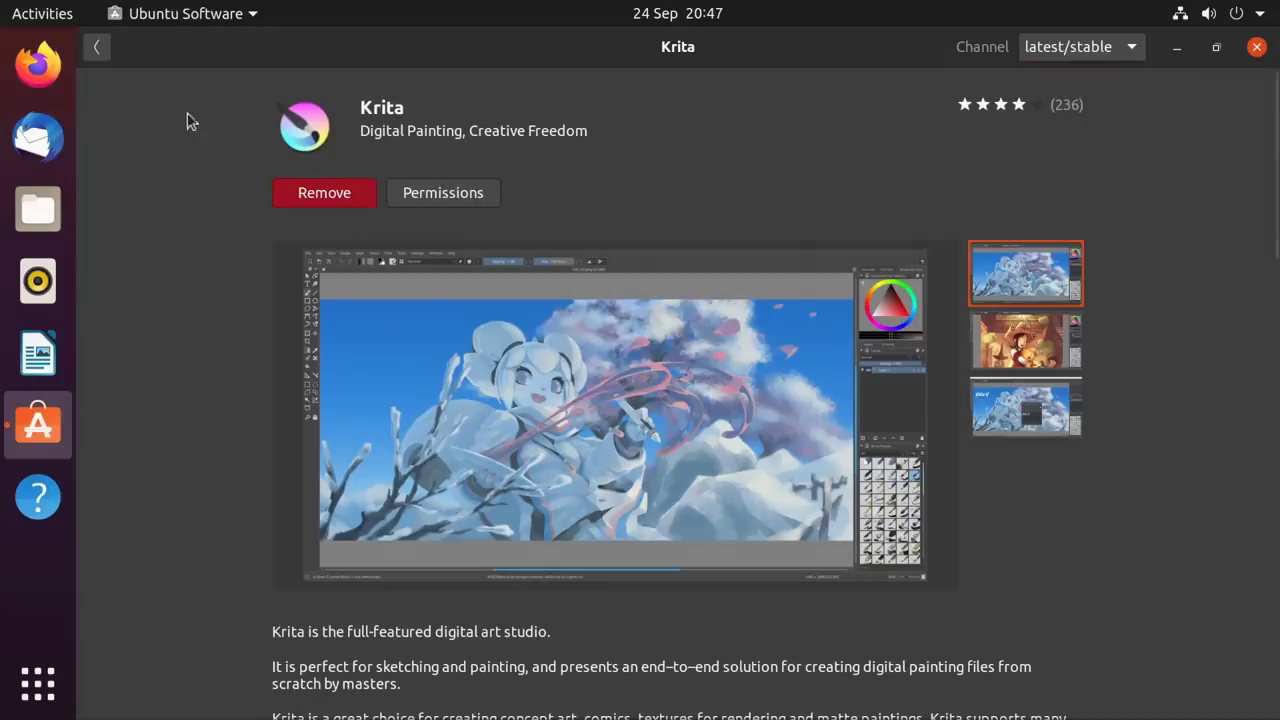
left_click(98, 48)
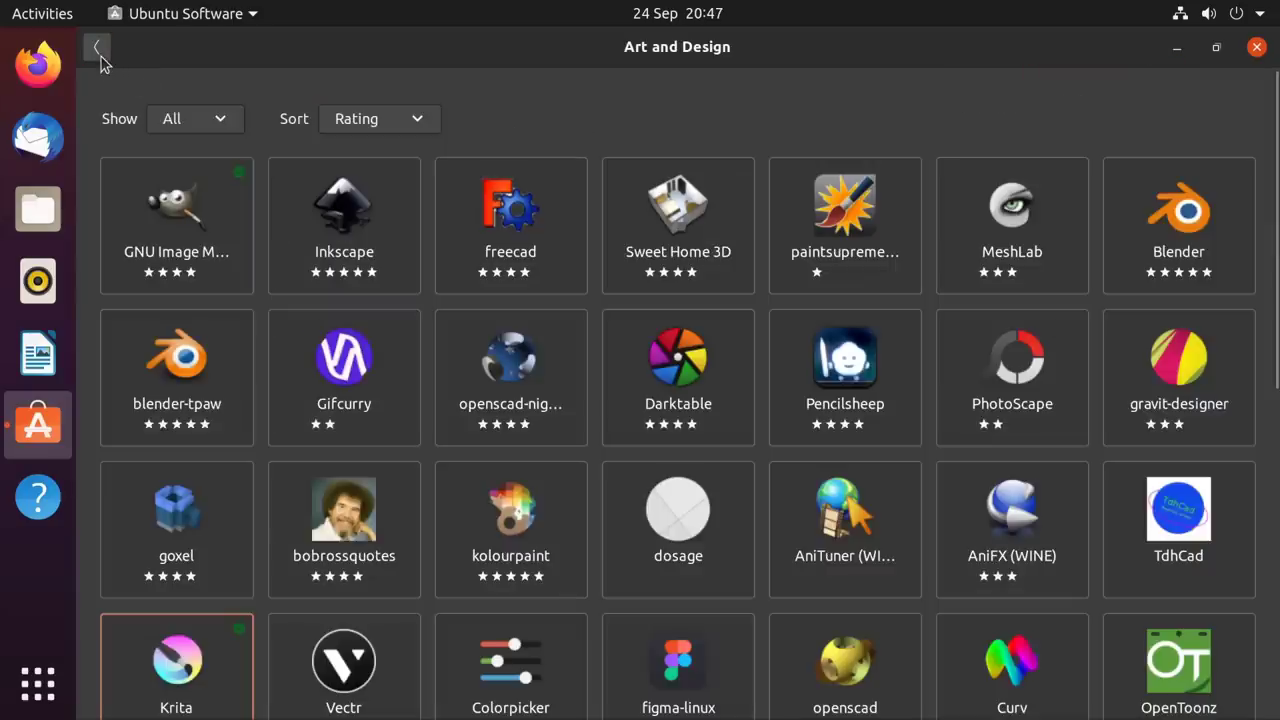
Install Inkscape and go back to the Explore page
left_click(339, 236)
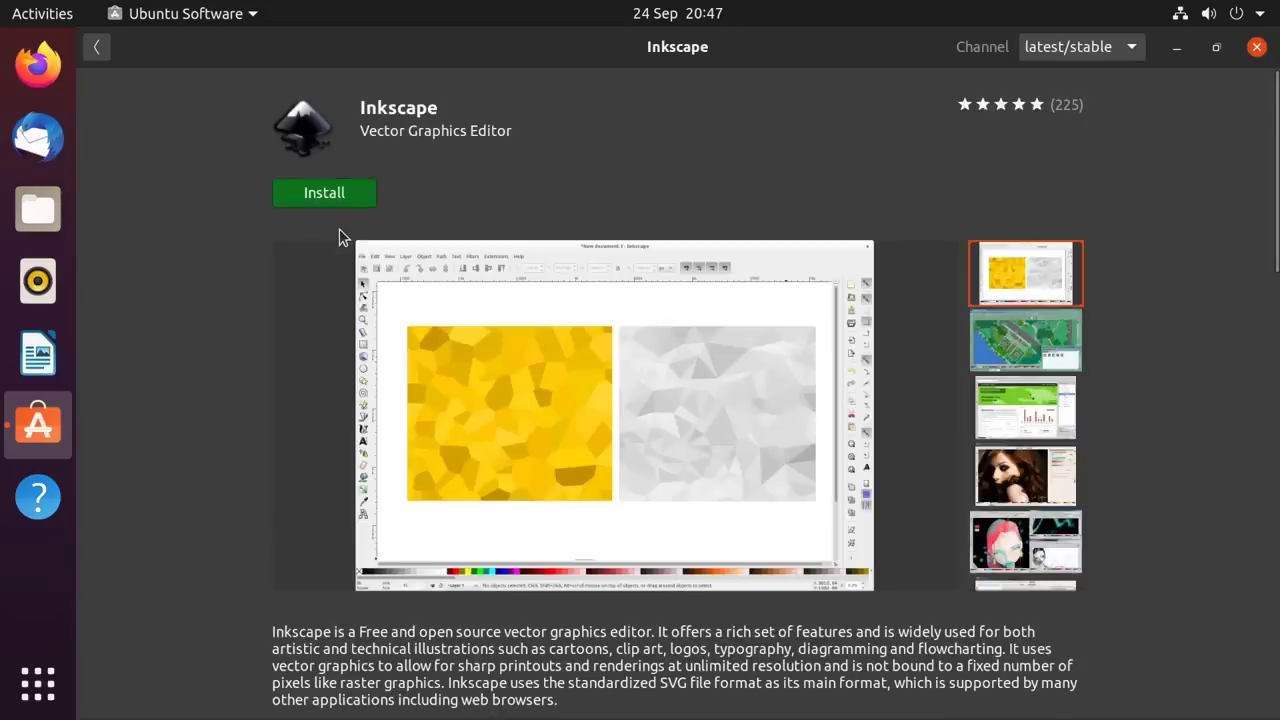
left_click(325, 200)
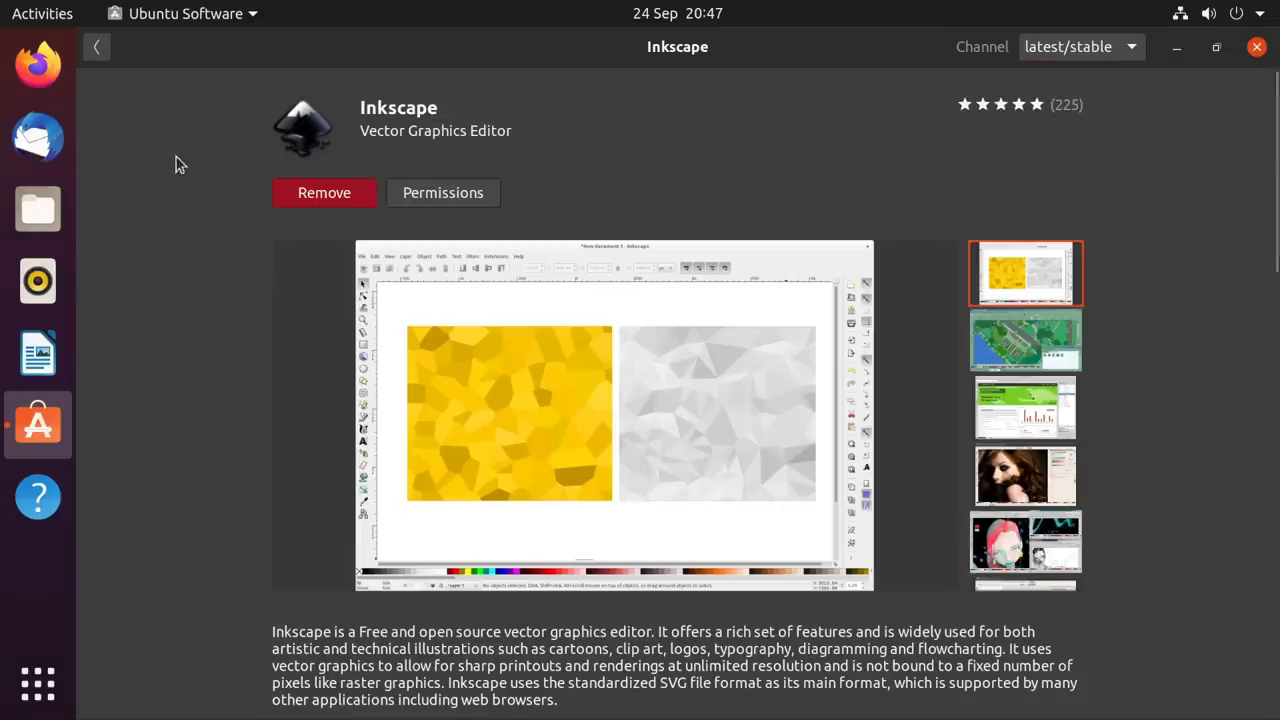
left_click(97, 52)
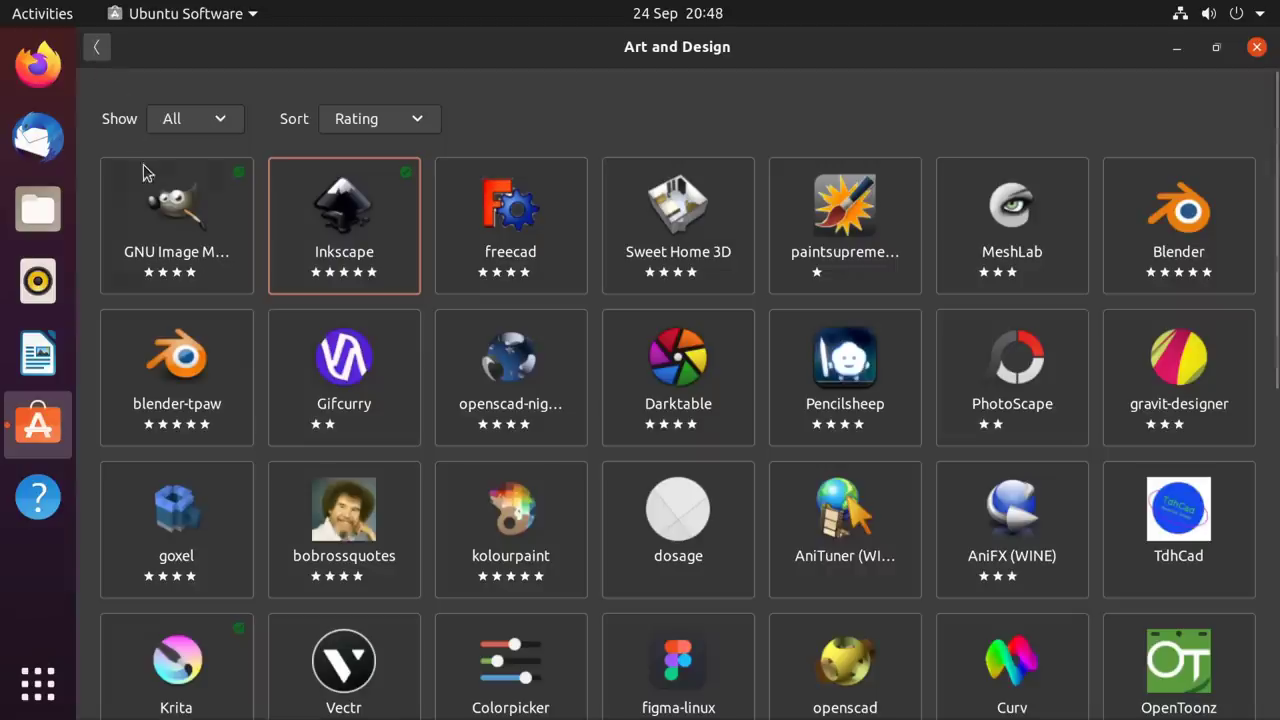
left_click(96, 50)
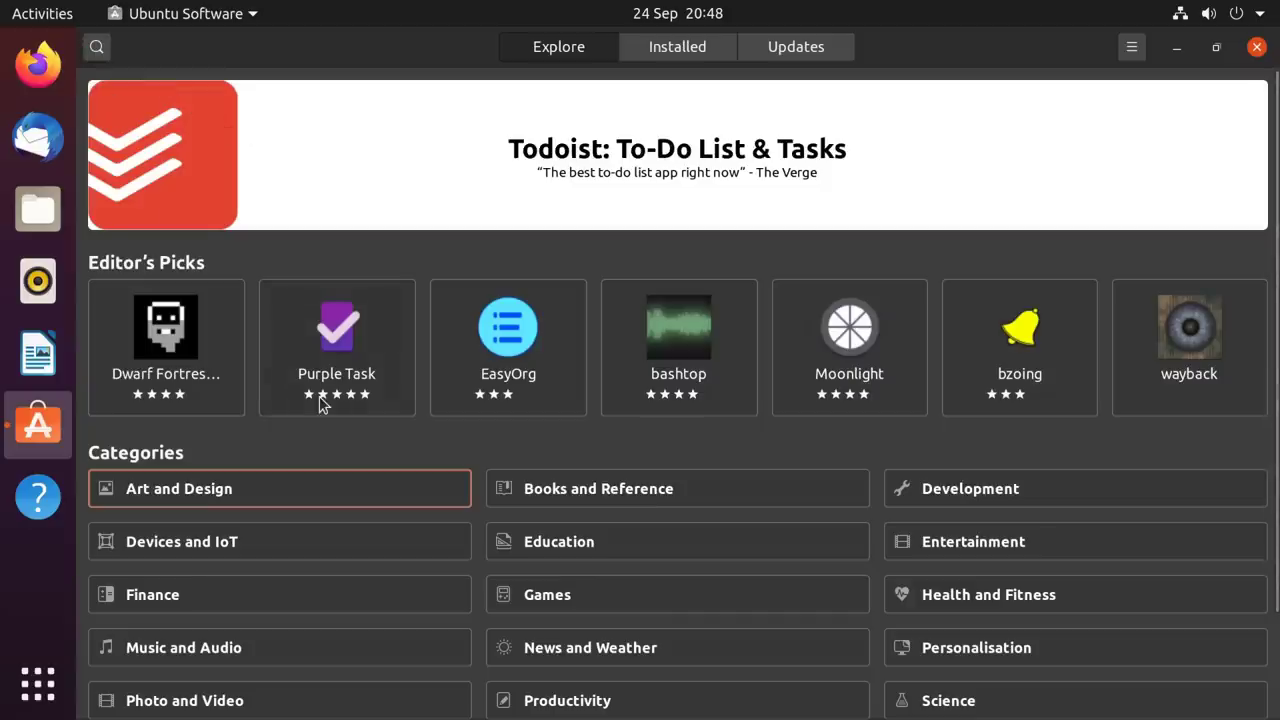
Install Audacity from the Music and Audio apps, then go back to Explore
left_click(228, 647)
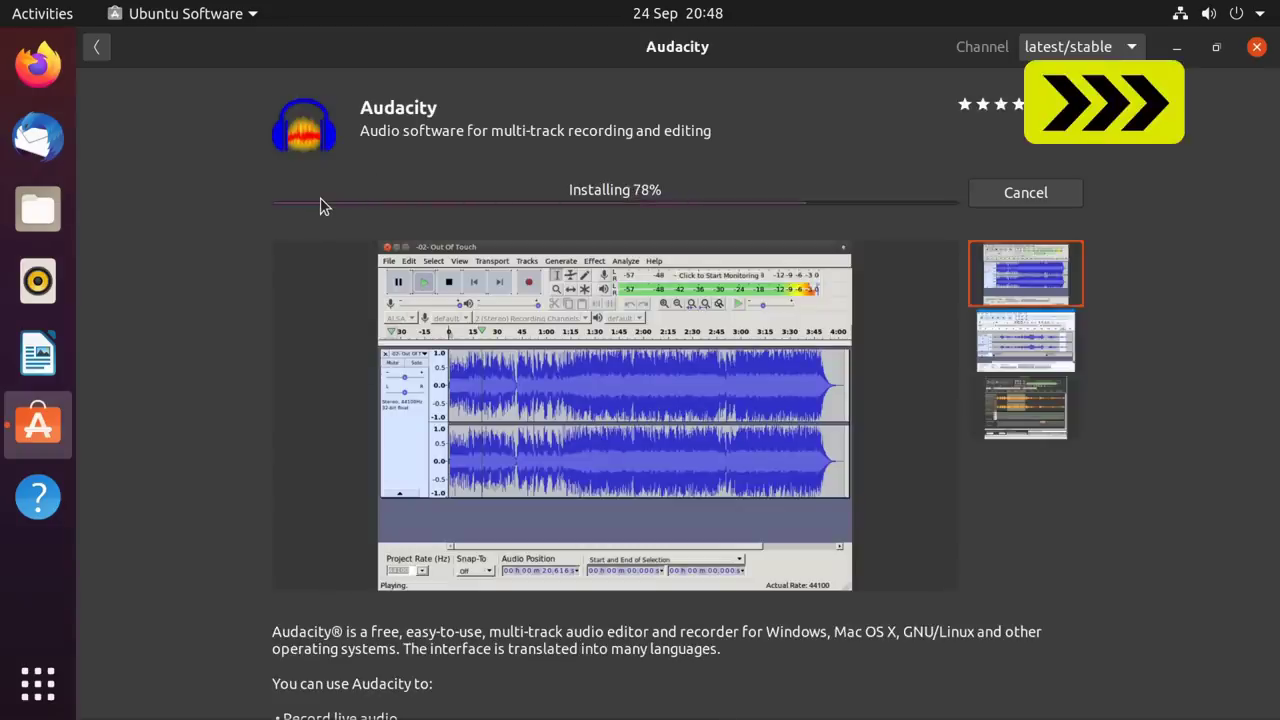
left_click(98, 50)
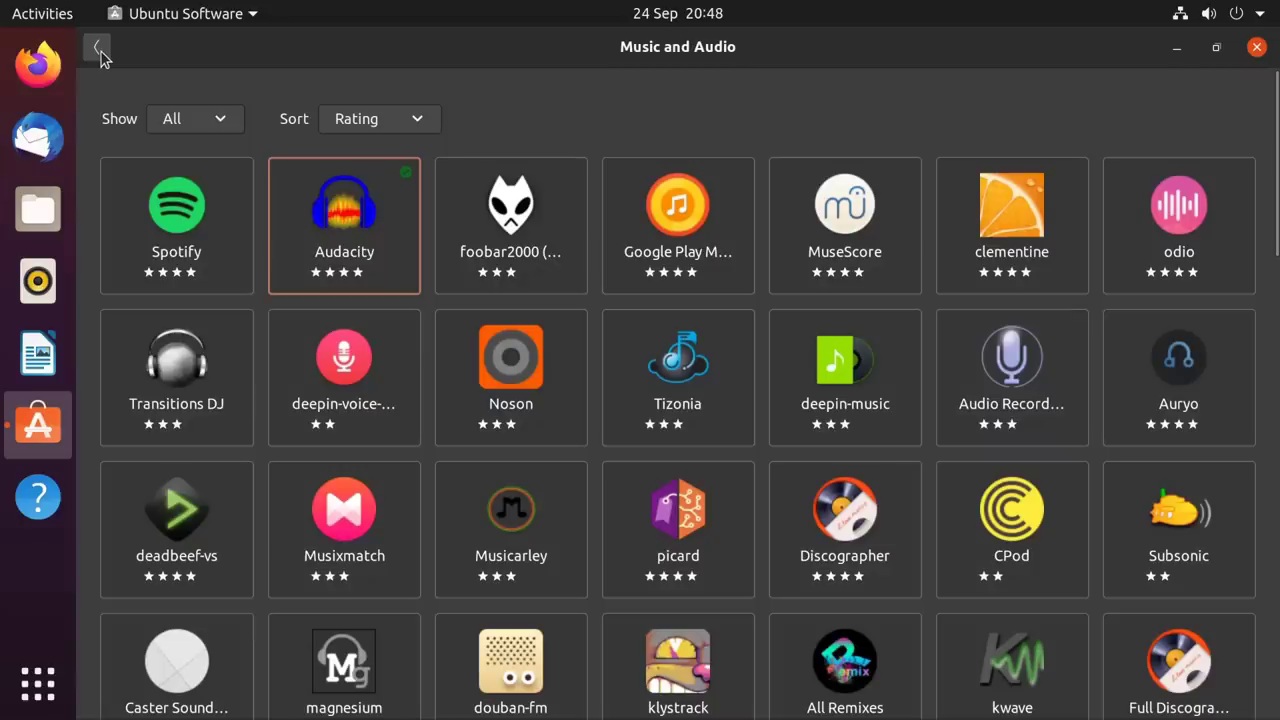
left_click(98, 50)
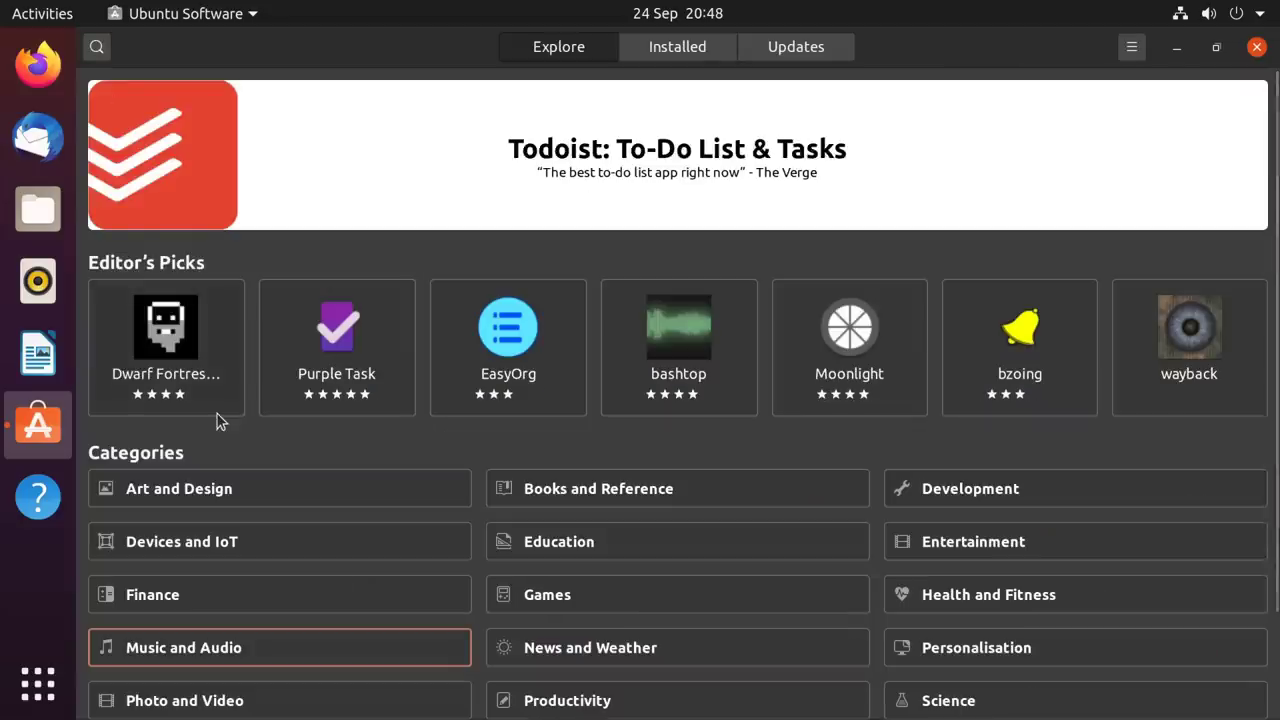
Install kdenlive from the Photo and Video apps and return to that category list
left_click(196, 701)
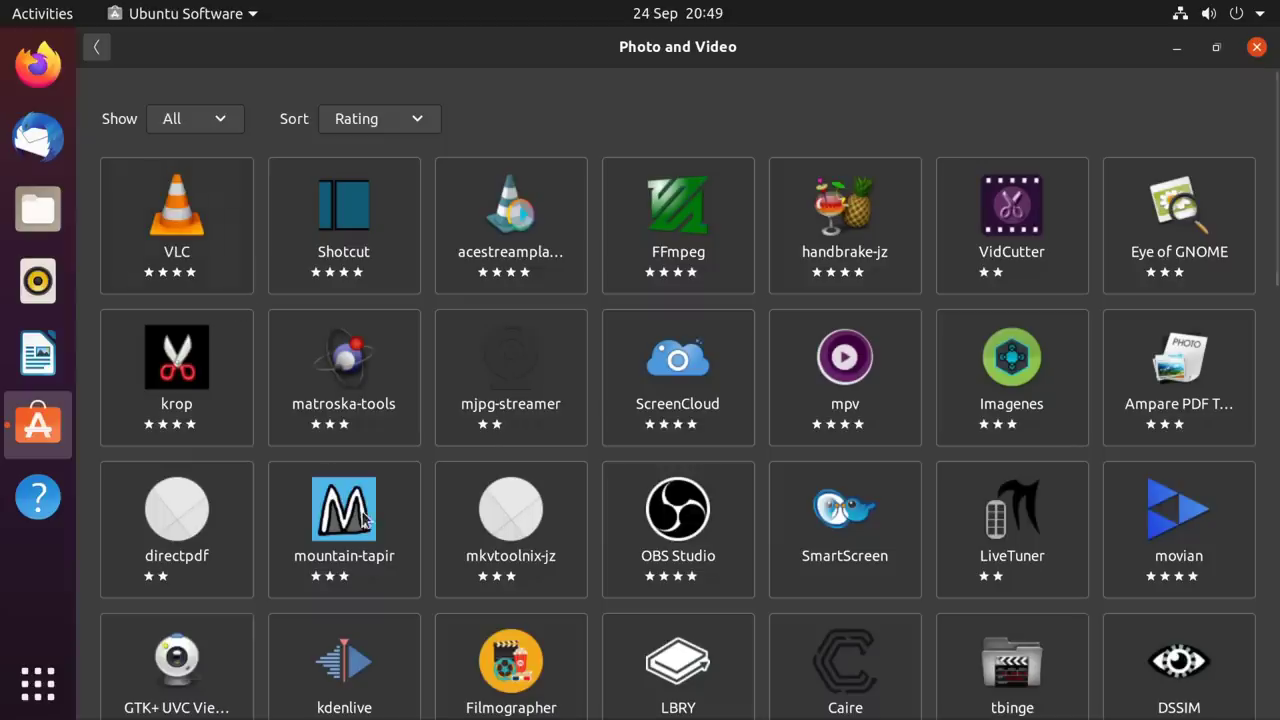
left_click(368, 652)
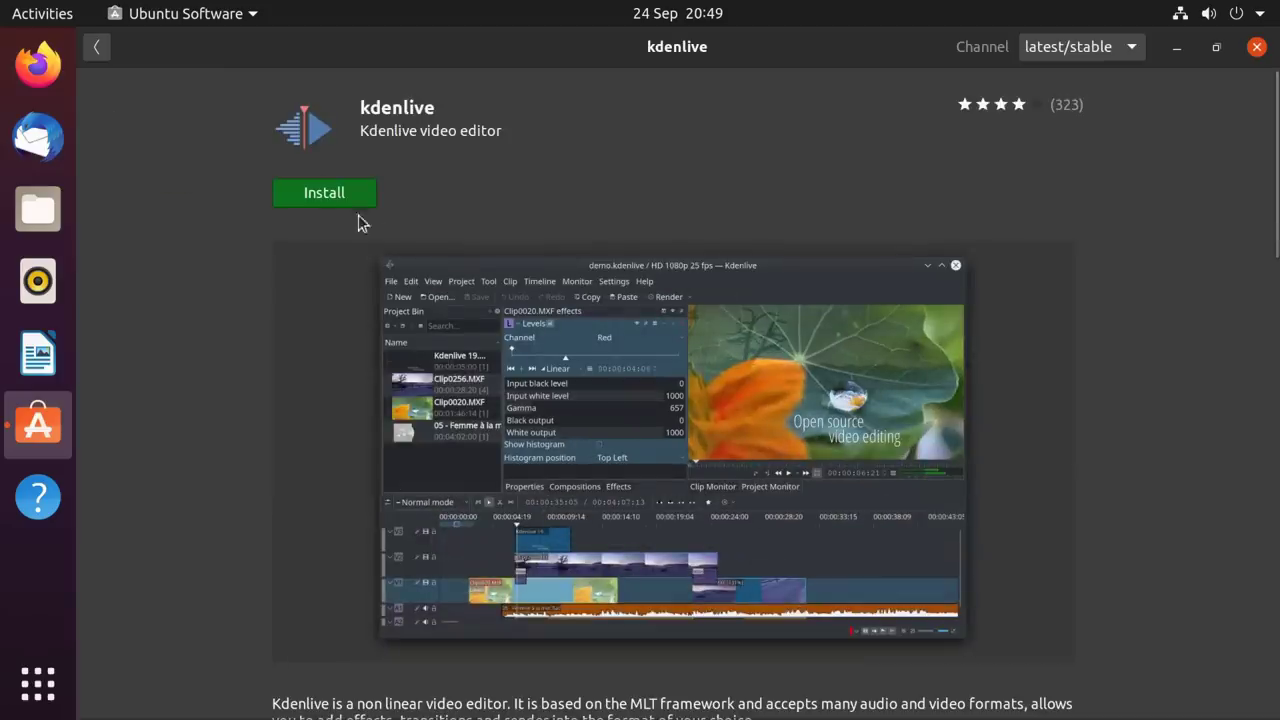
left_click(333, 198)
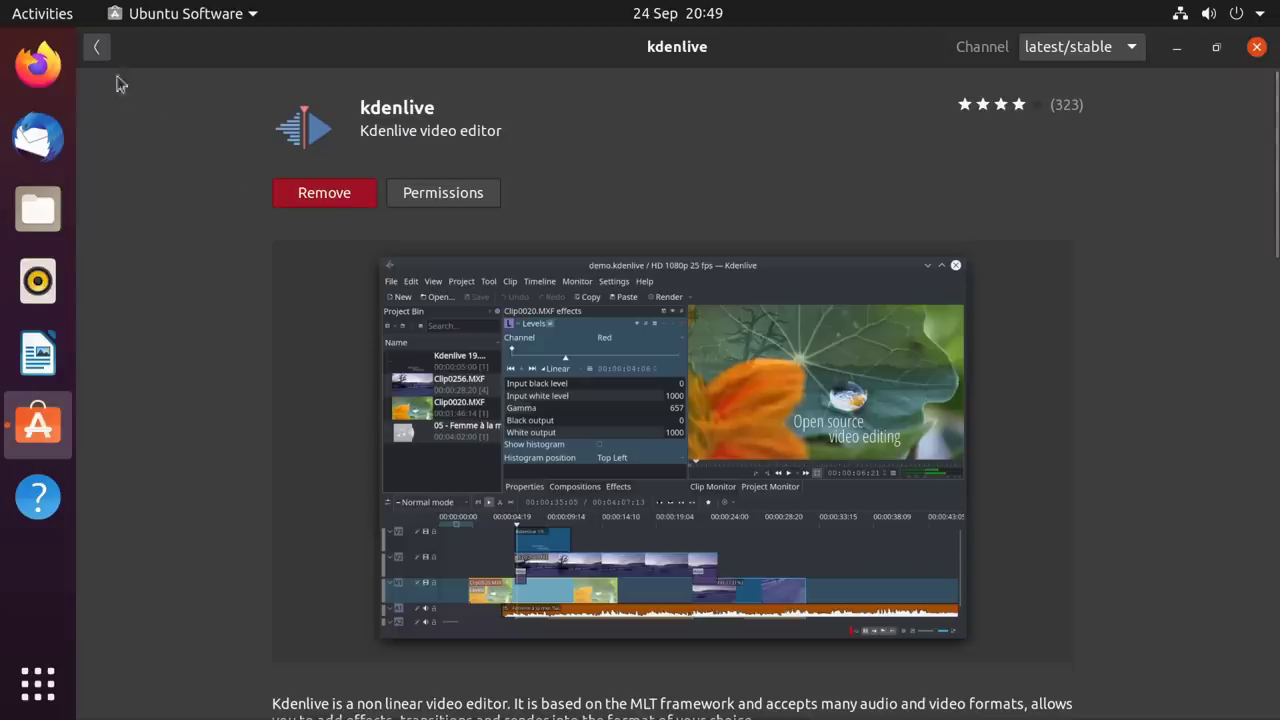
left_click(97, 50)
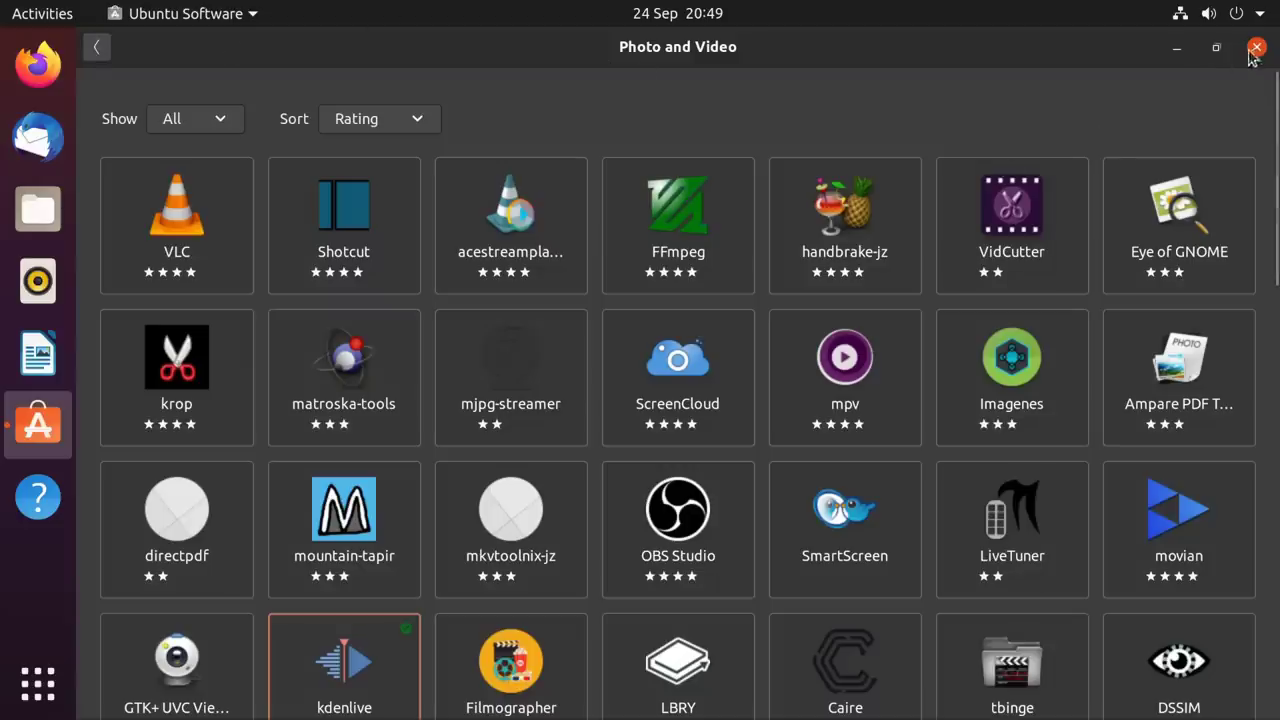
Close Ubuntu Software and dismiss the application grid to reveal the empty desktop
left_click(1256, 47)
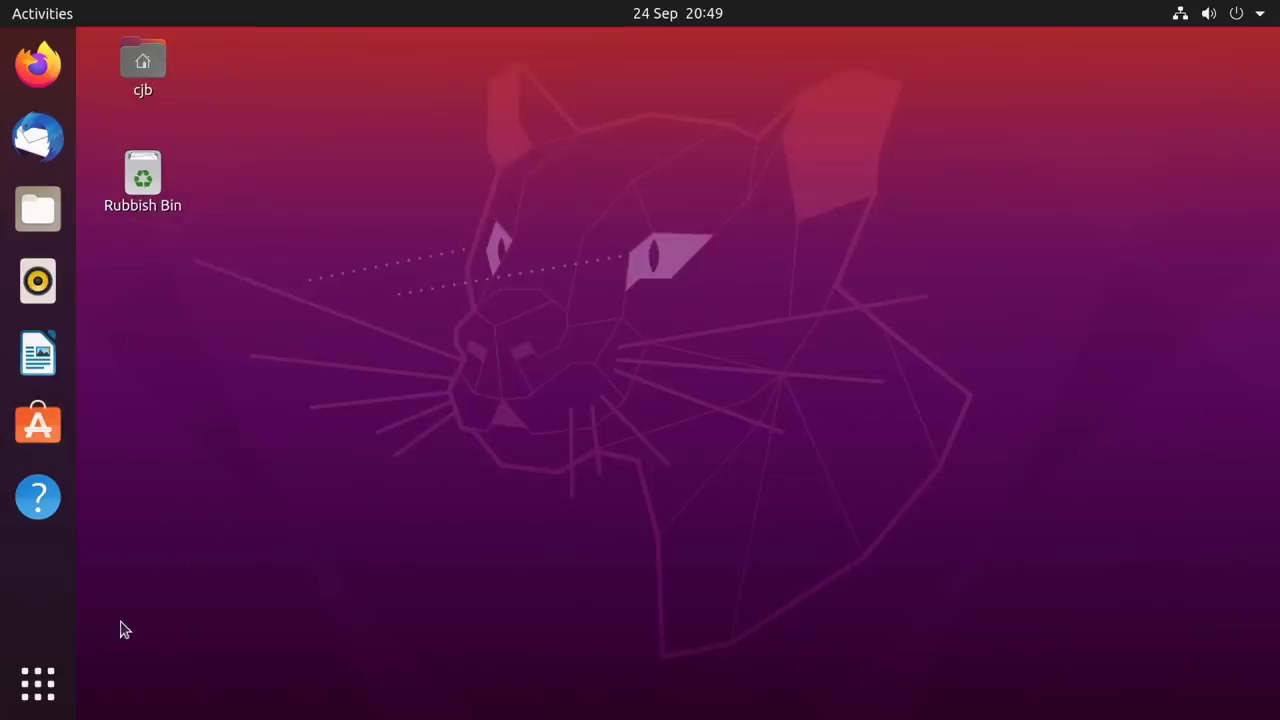
left_click(48, 681)
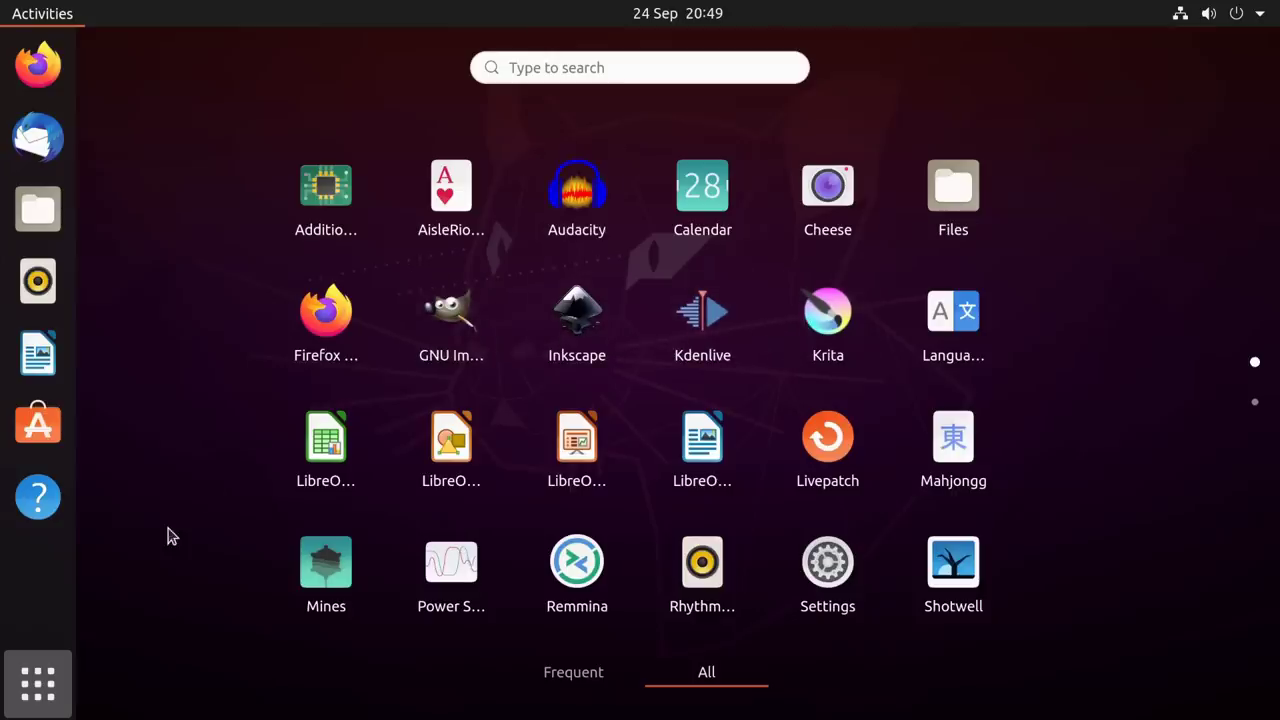
left_click(52, 680)
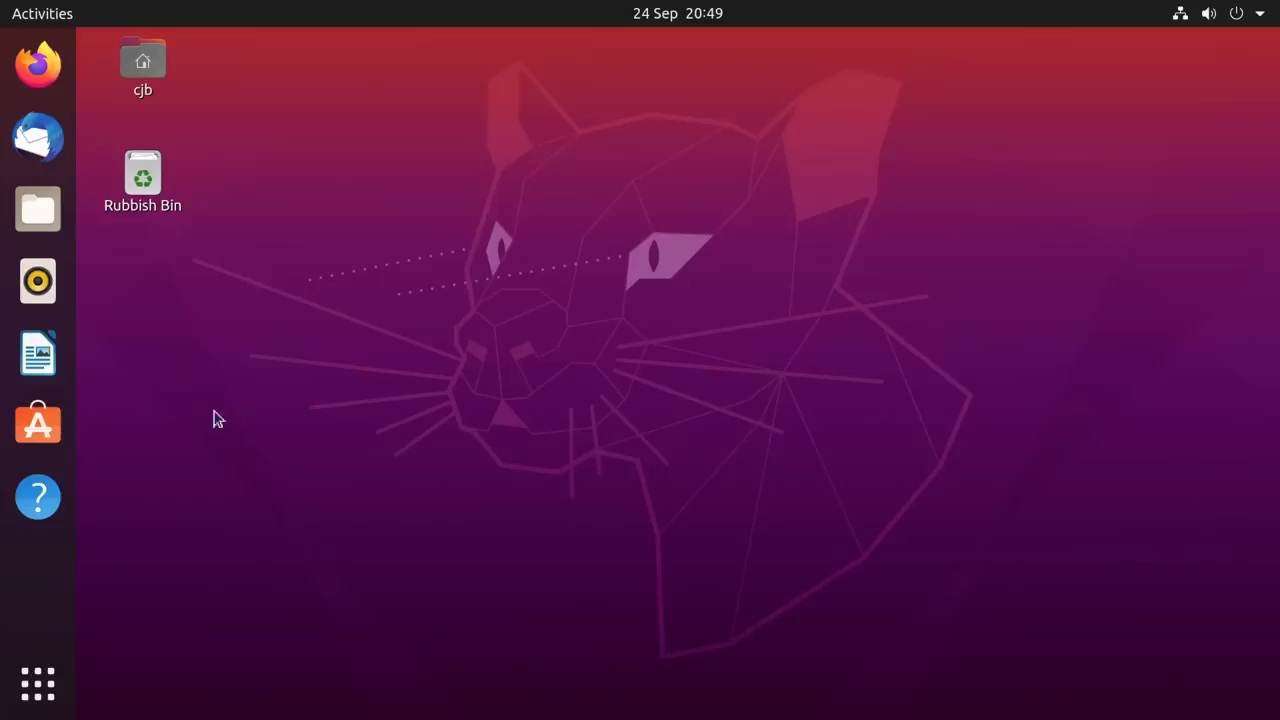
left_click(42, 418)
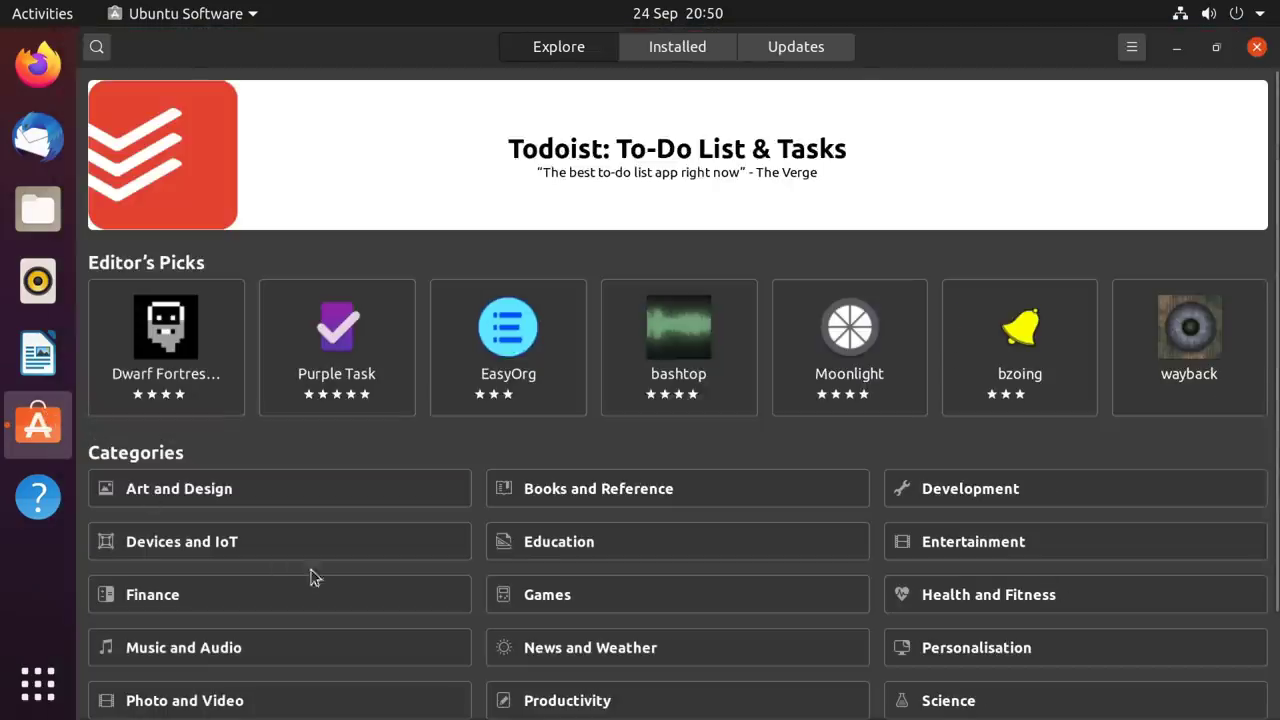
left_click(540, 705)
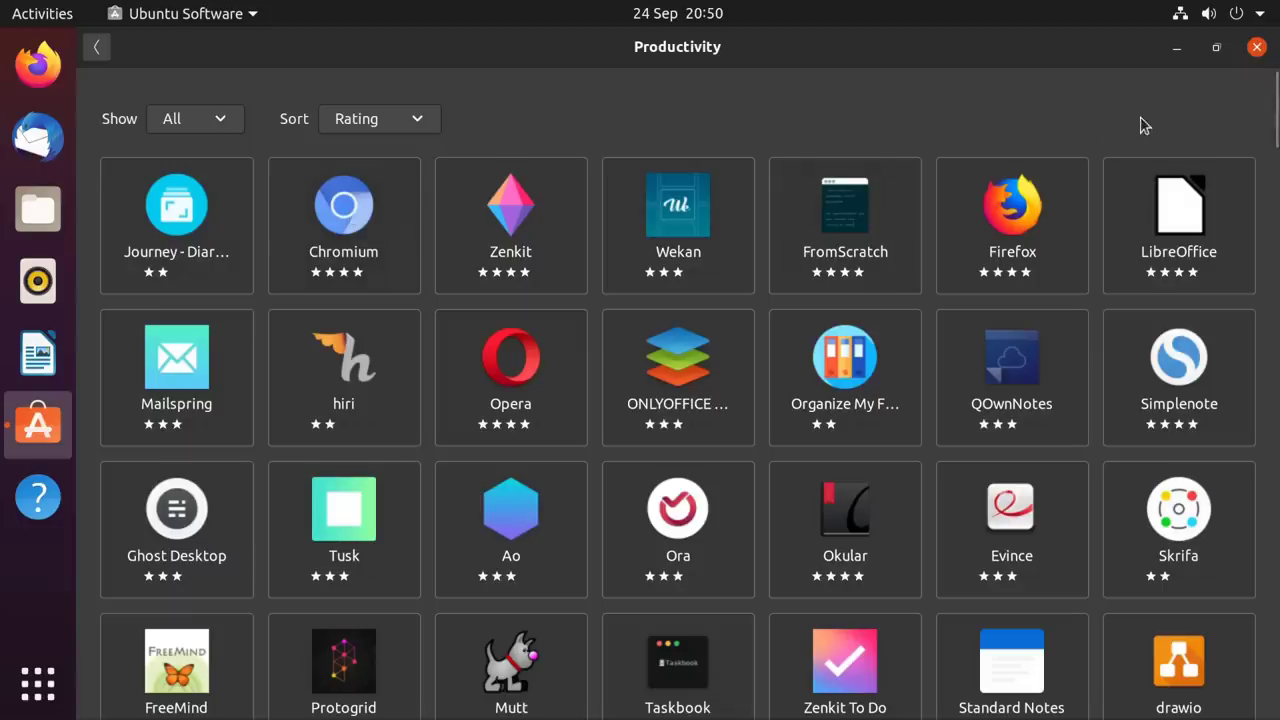
left_click(1257, 47)
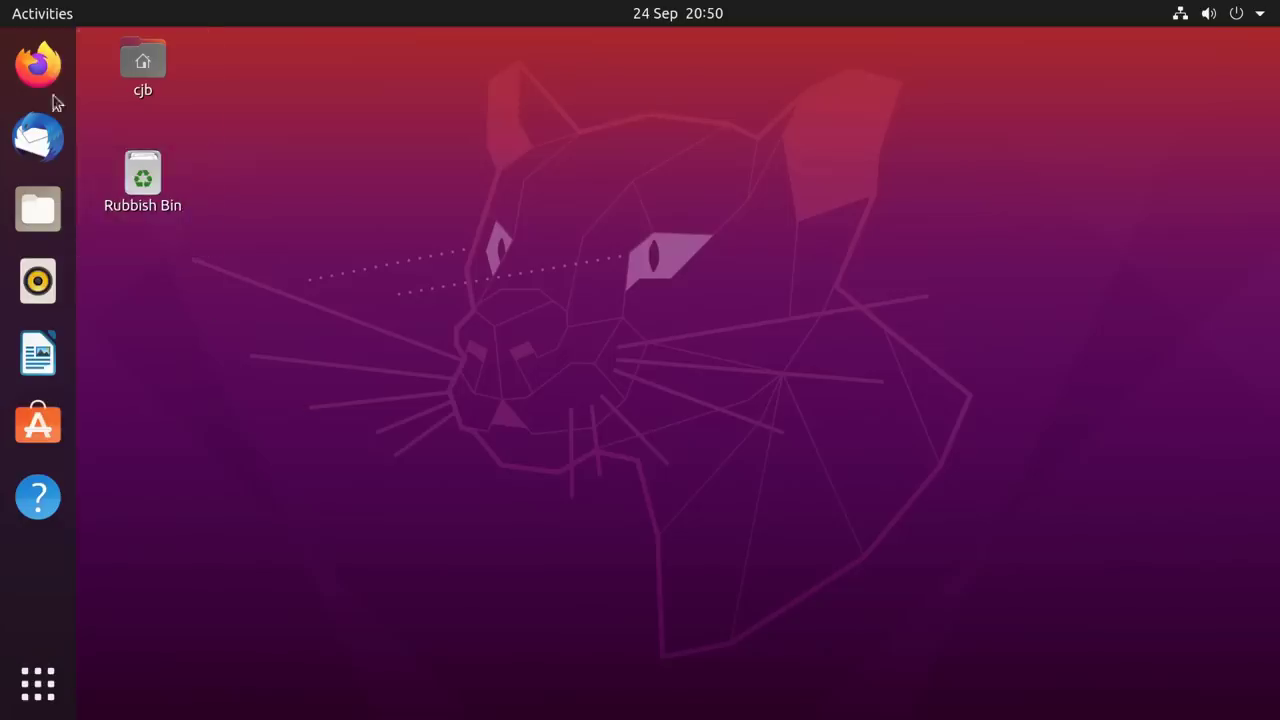
In Firefox, start the 64-bit Chrome for Linux .deb download and accept the terms
left_click(45, 72)
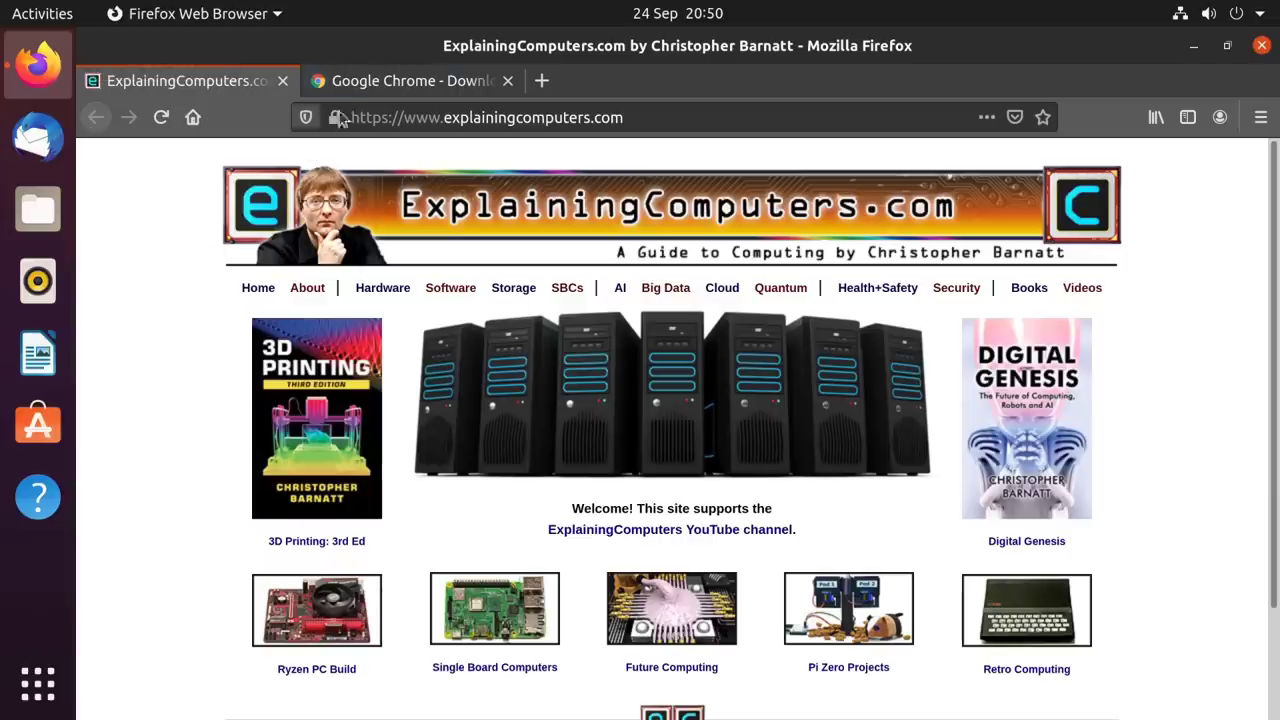
left_click(367, 82)
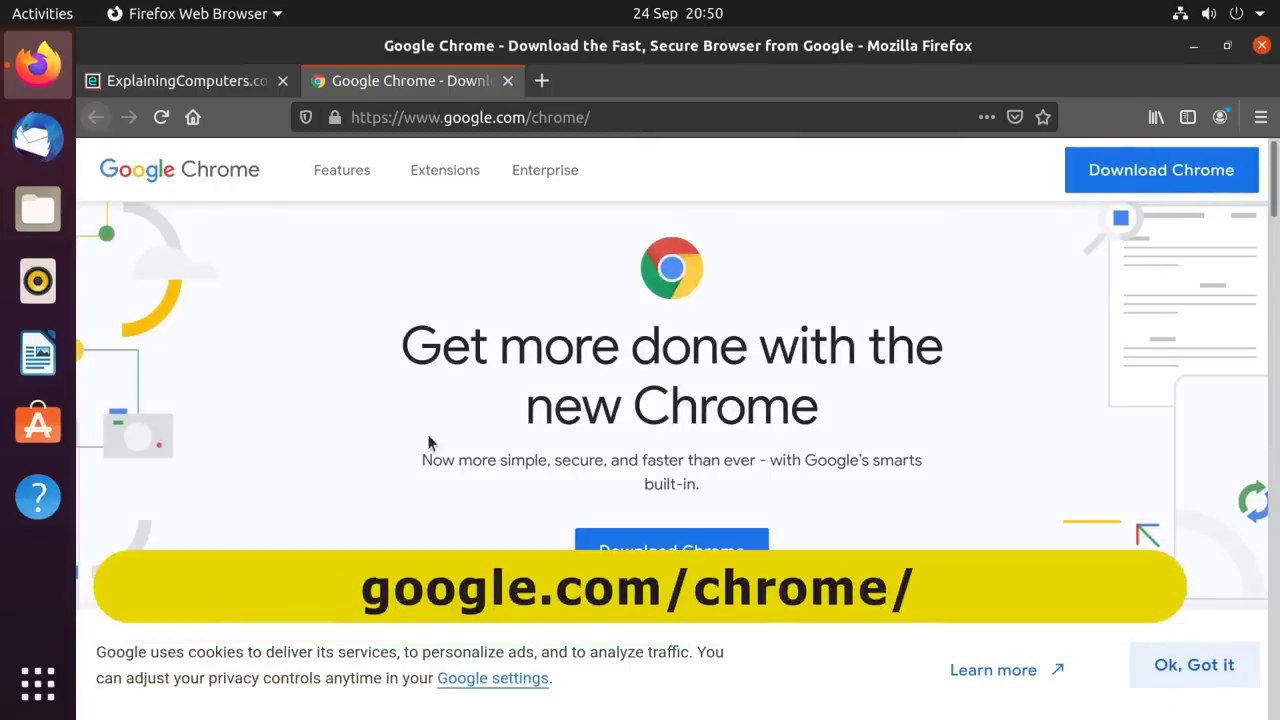
left_click(640, 566)
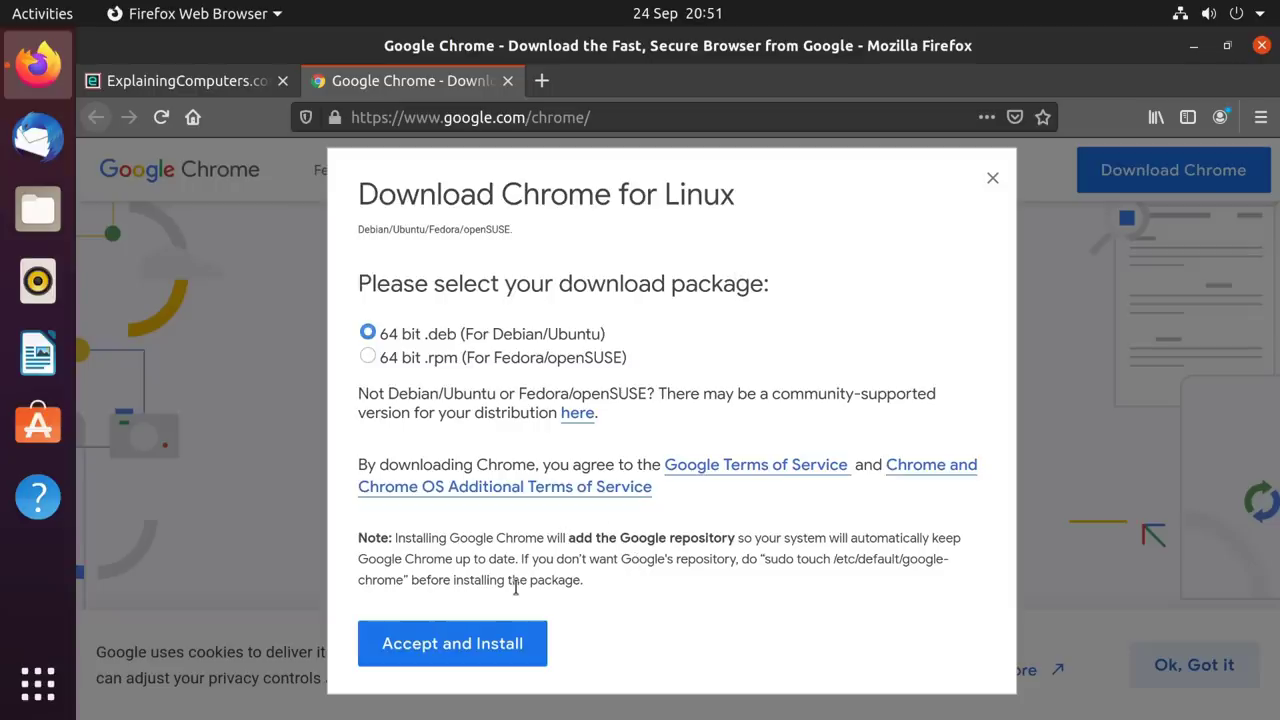
left_click(462, 643)
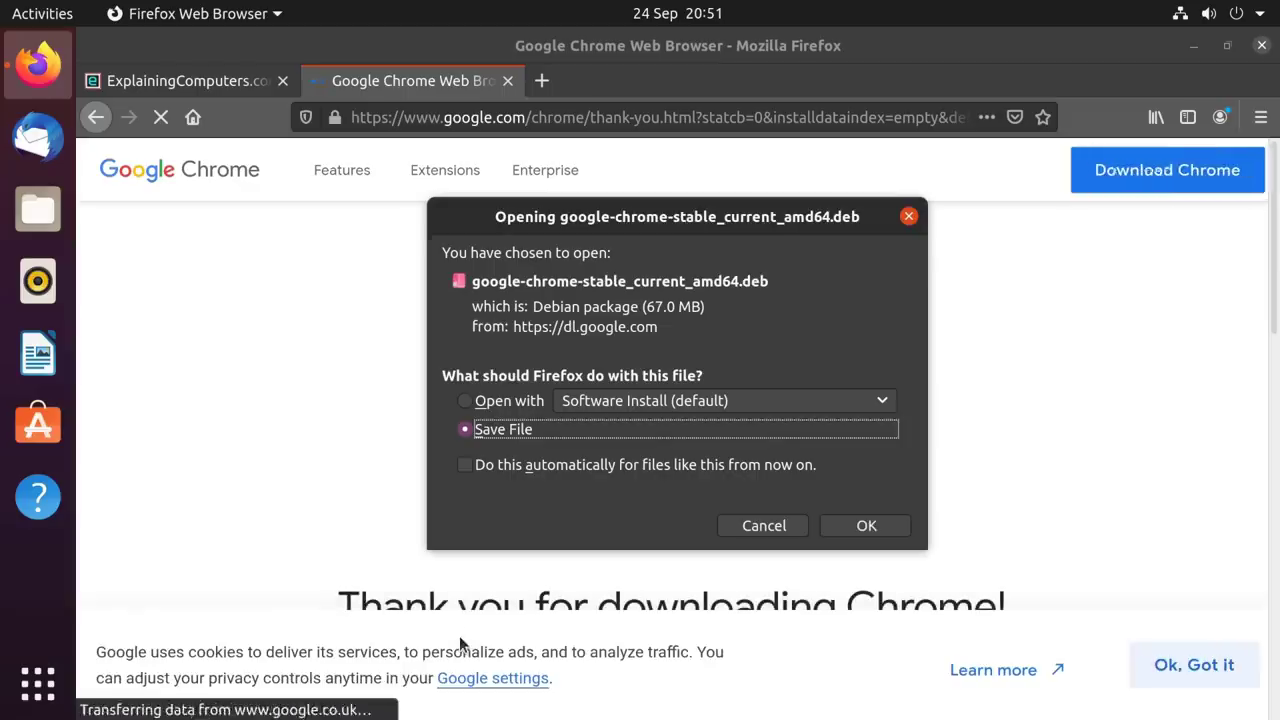
Save google-chrome-stable_current_amd64.deb to Downloads instead of opening it, then close Firefox
left_click(466, 400)
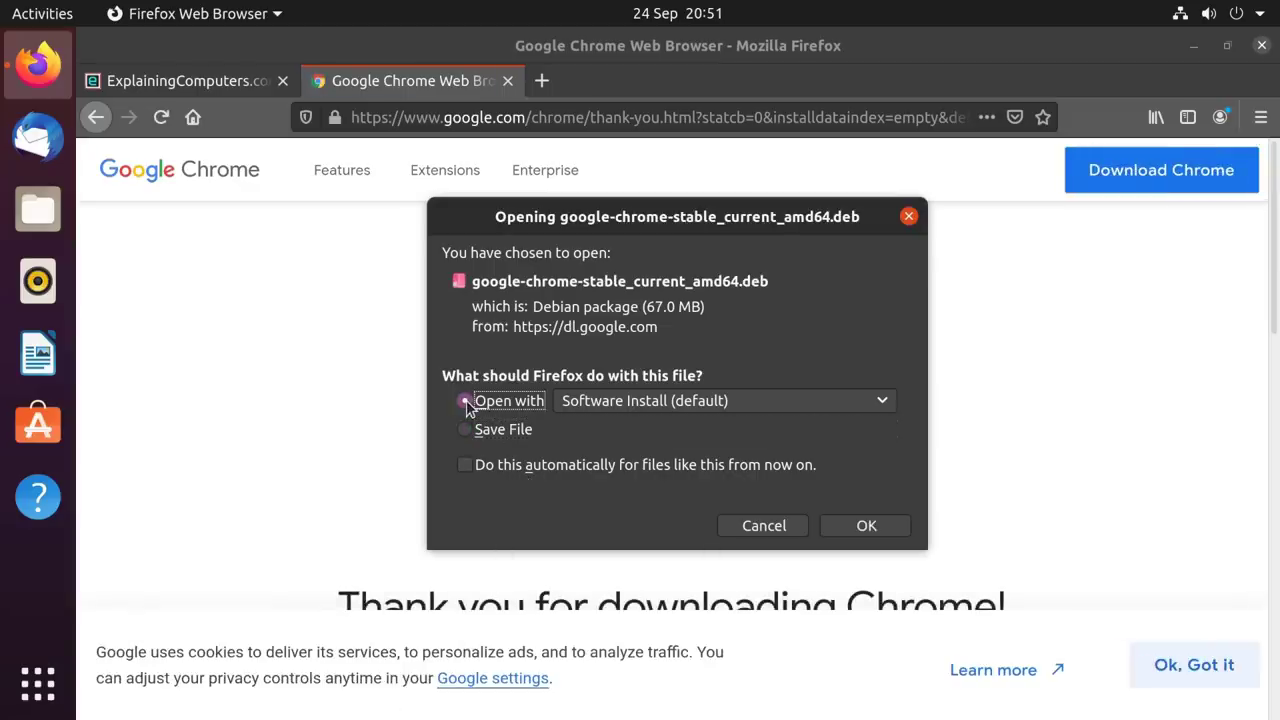
left_click(465, 429)
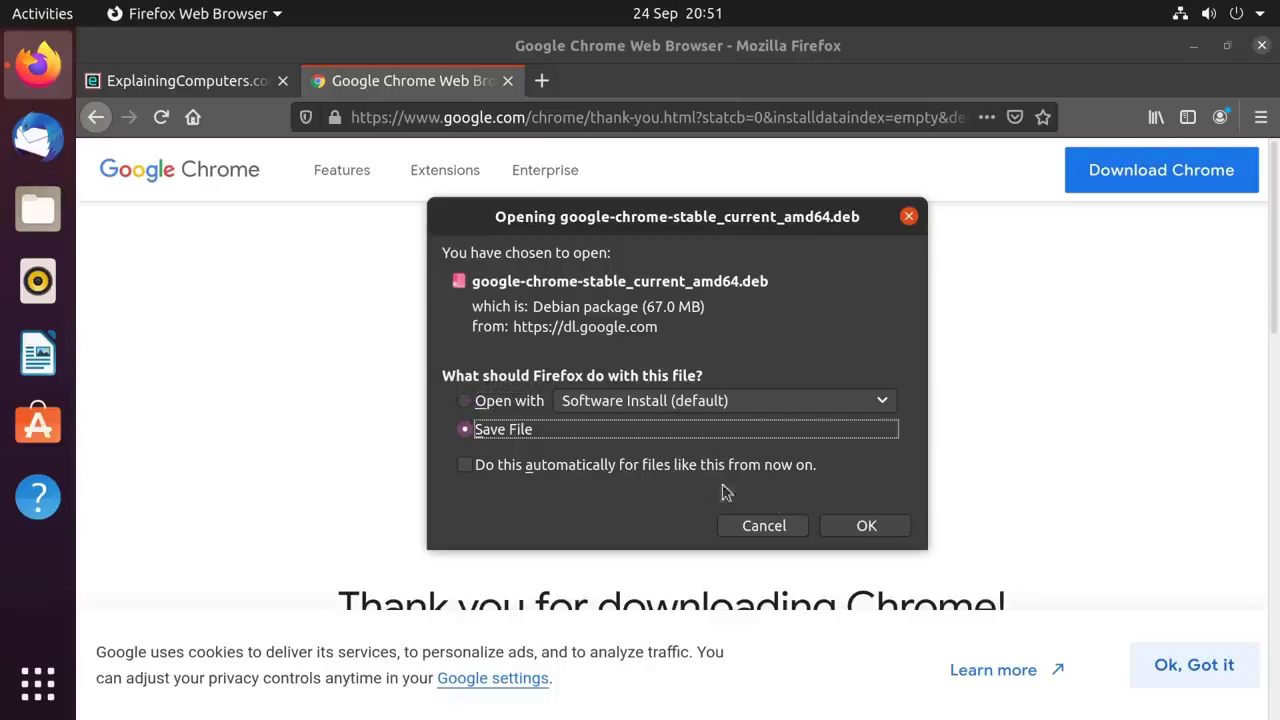
left_click(858, 526)
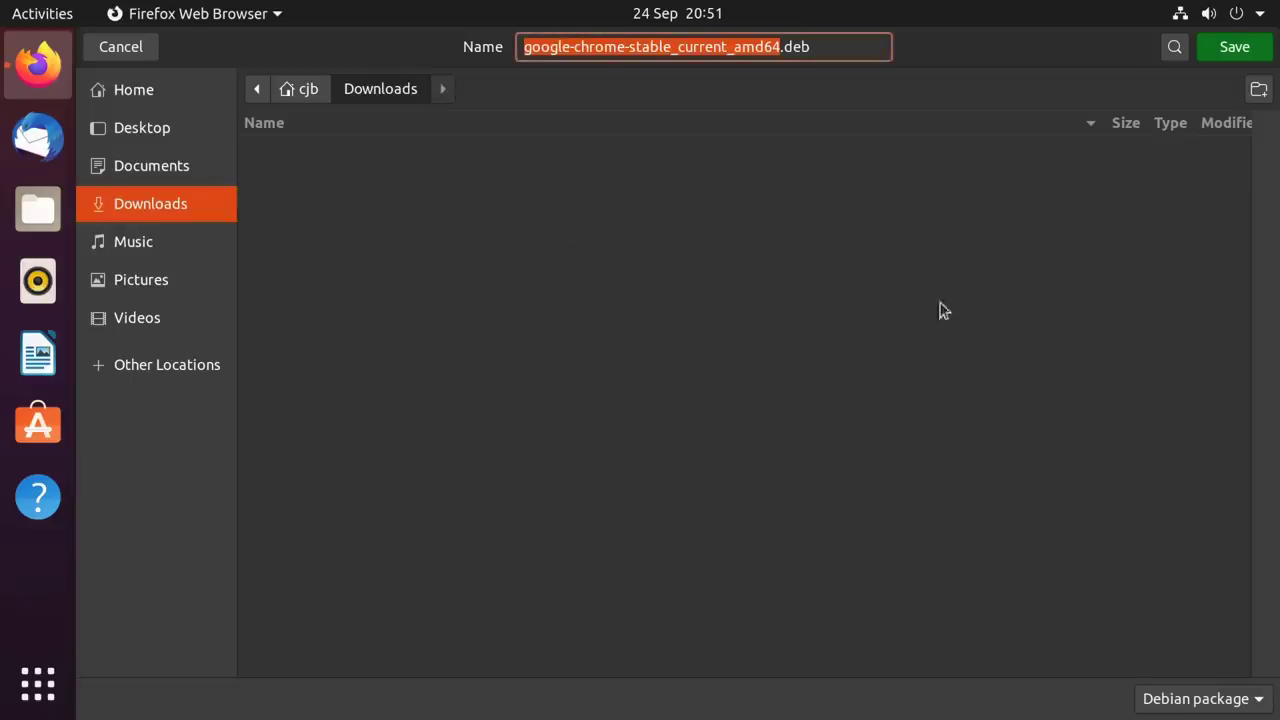
left_click(1230, 58)
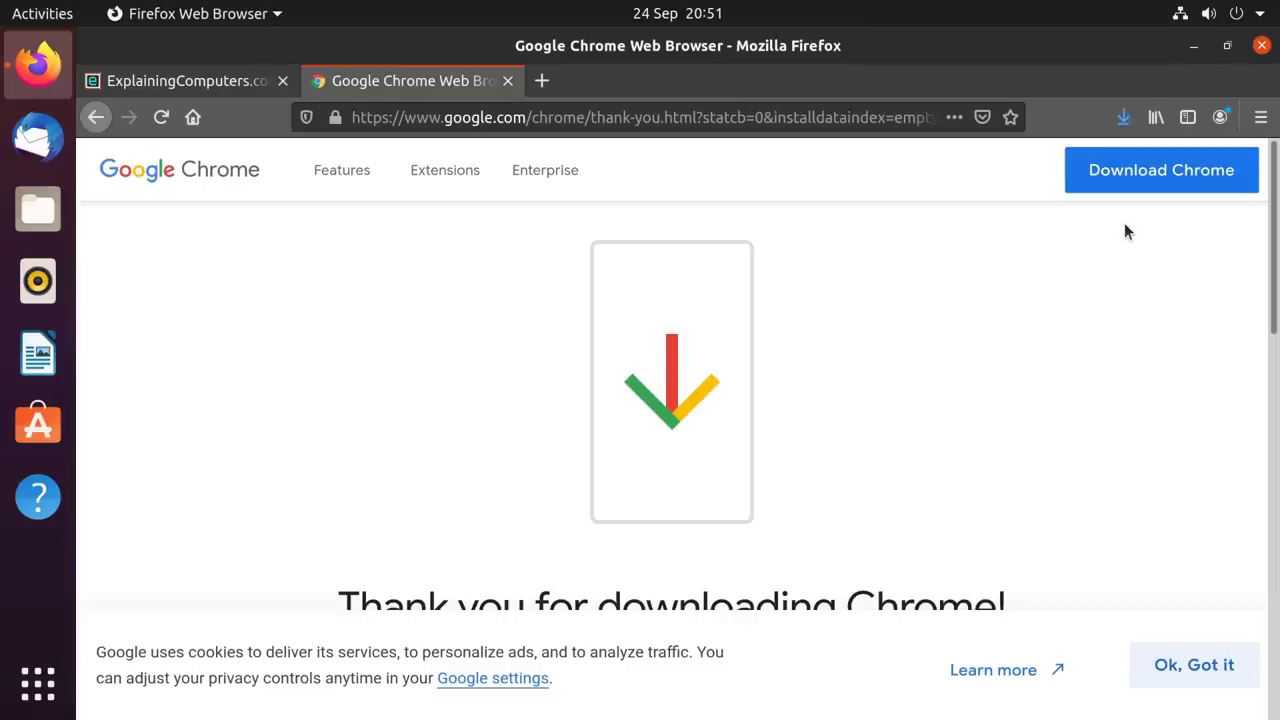
left_click(1262, 45)
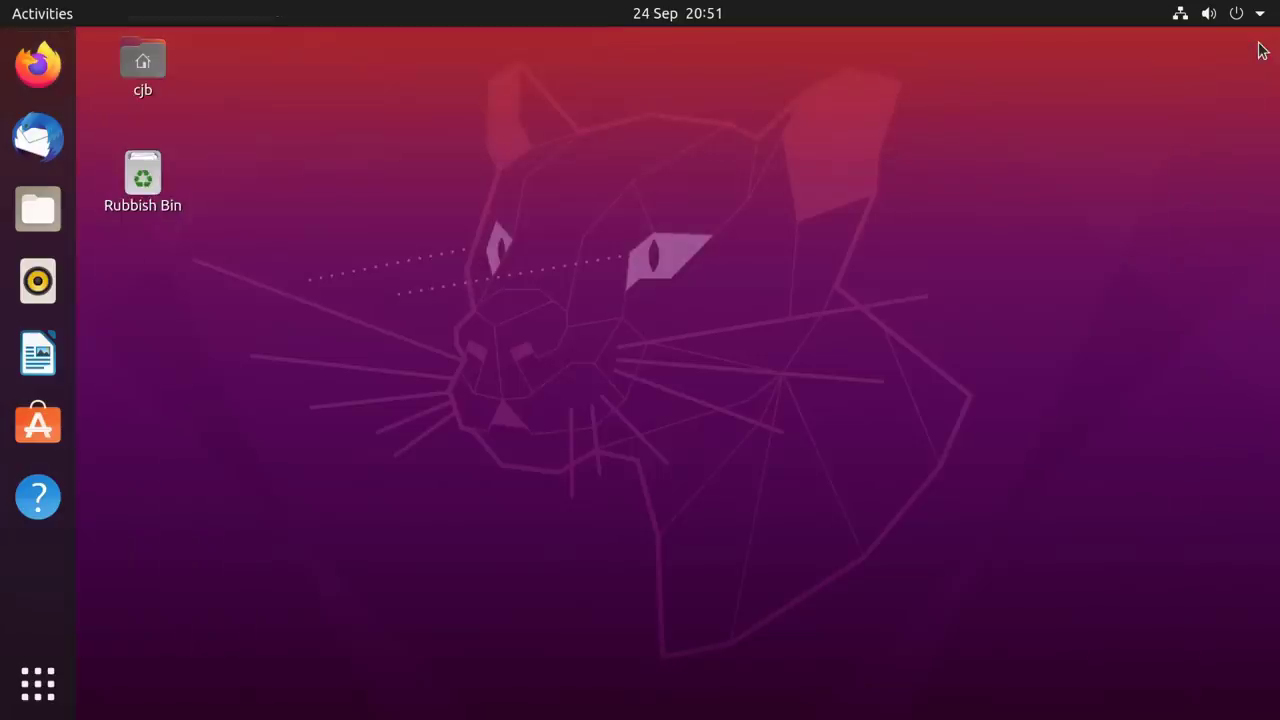
Open the home folder, then Downloads, and launch google-chrome-stable_current_amd64.deb in Software Install
left_click(143, 61)
double_click(143, 61)
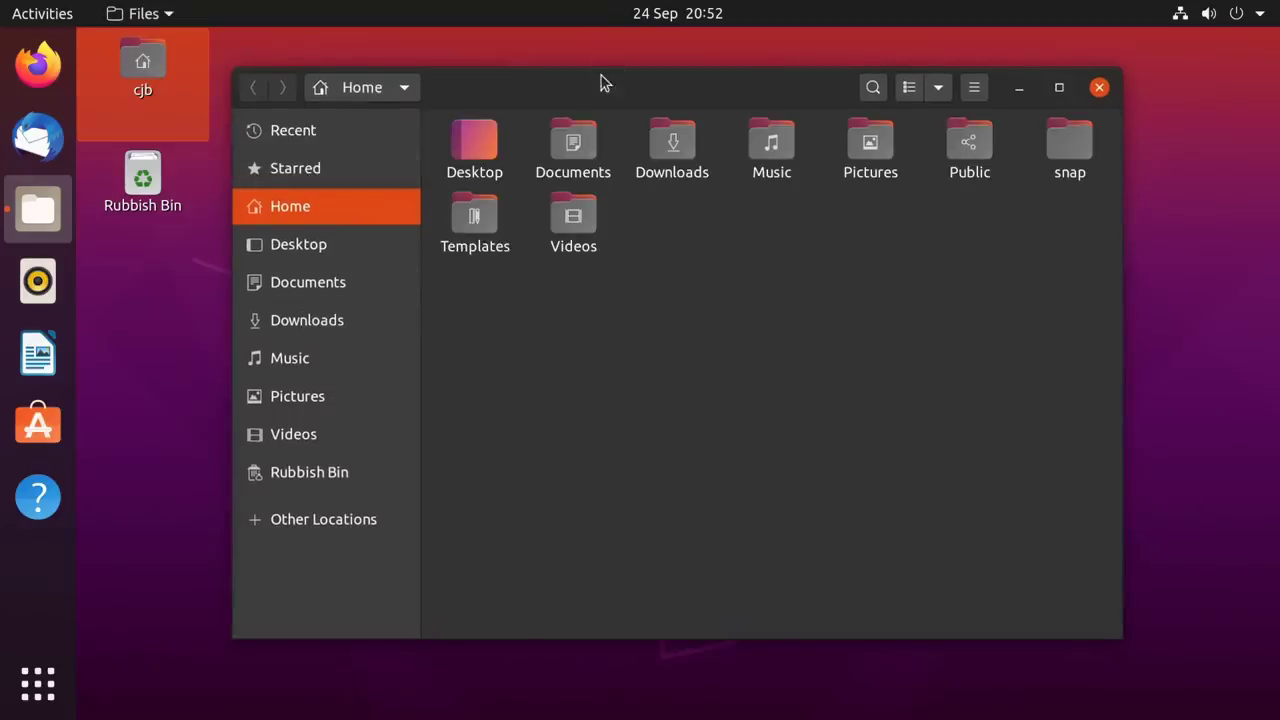
mouse_move(600, 80)
left_mouse_down()
mouse_move(594, 113)
mouse_move(612, 82)
left_mouse_up()
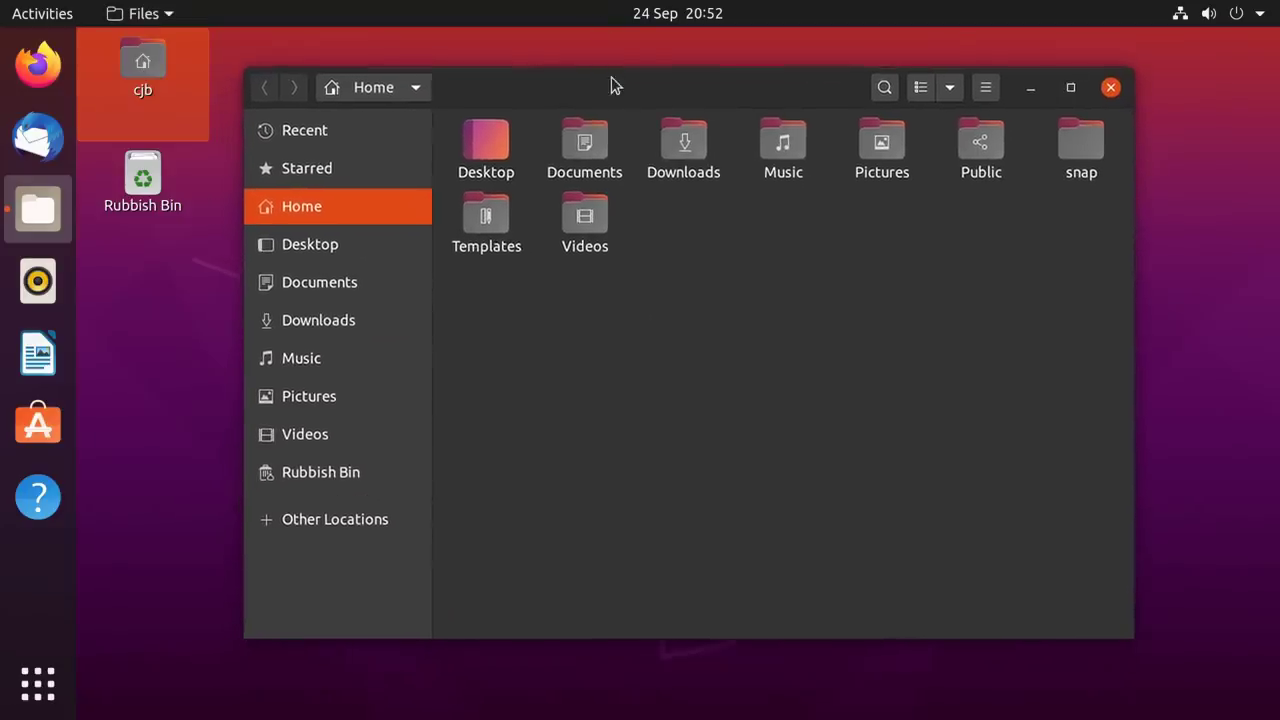
left_click(676, 145)
double_click(676, 145)
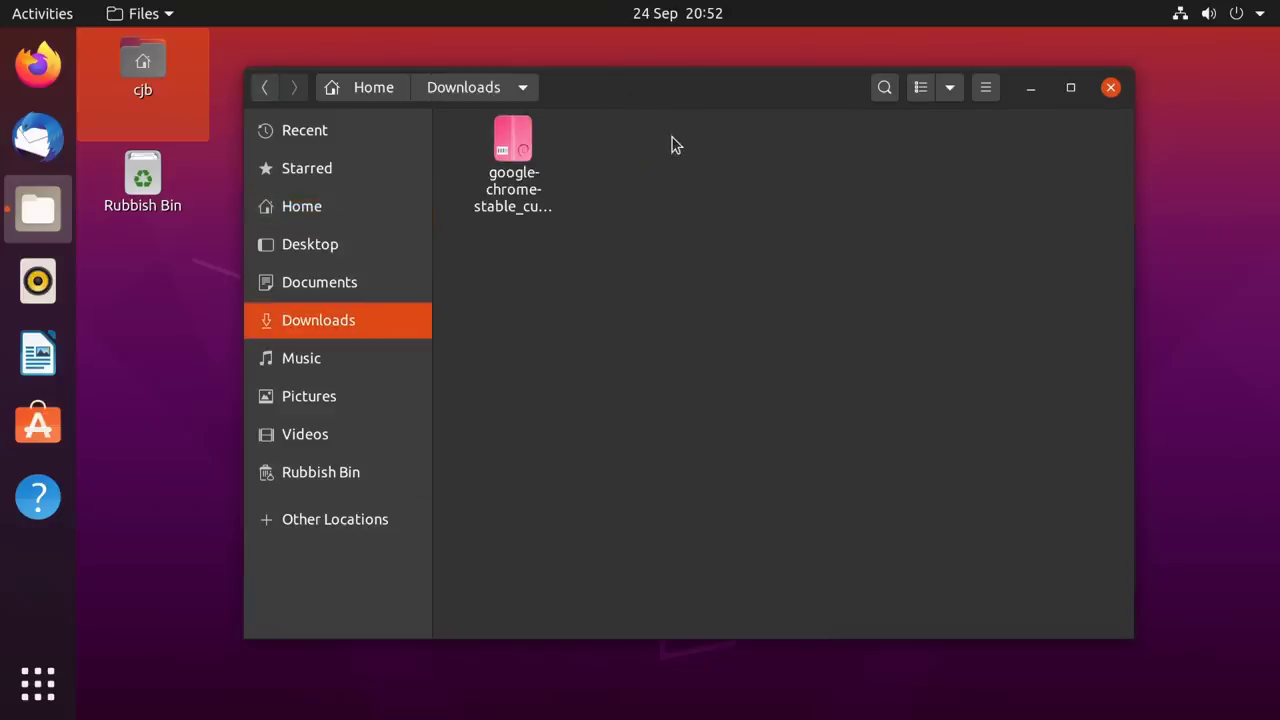
left_click(516, 140)
double_click(516, 140)
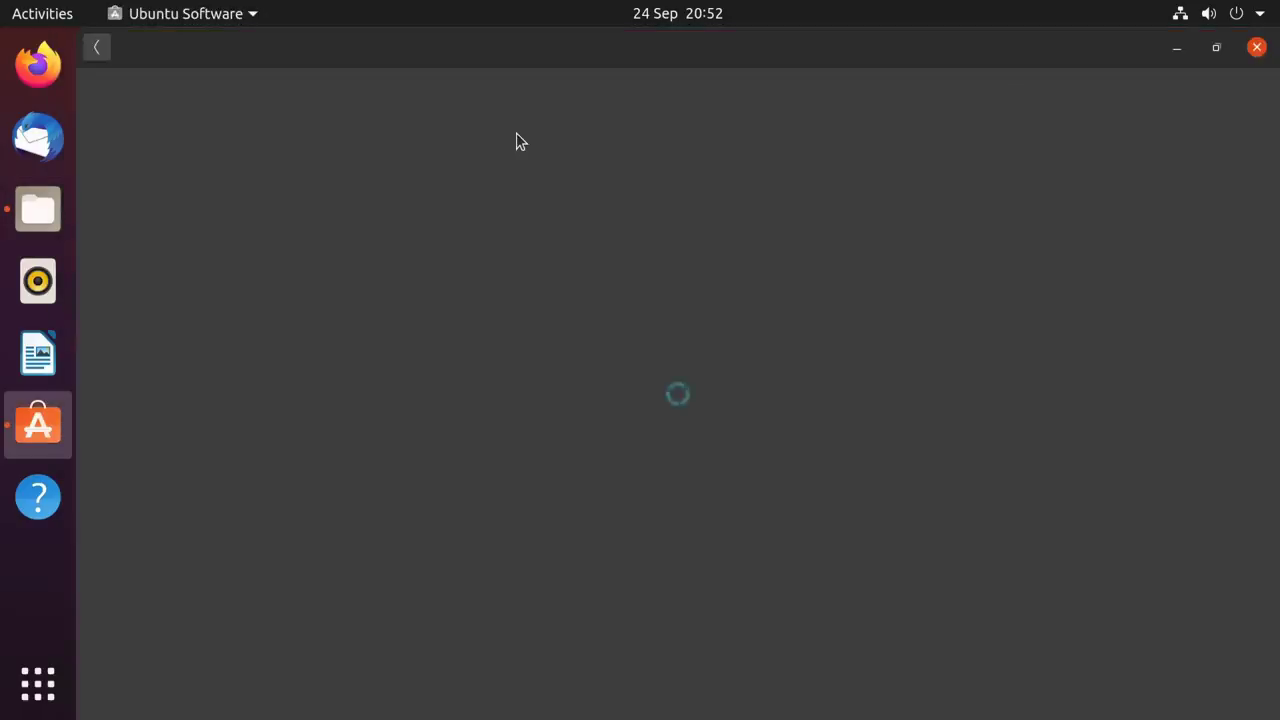
Install Google Chrome 85.0.4183.121-1, authorising with the account password, then close Ubuntu Software
left_click(340, 197)
type("••••••••••••••")
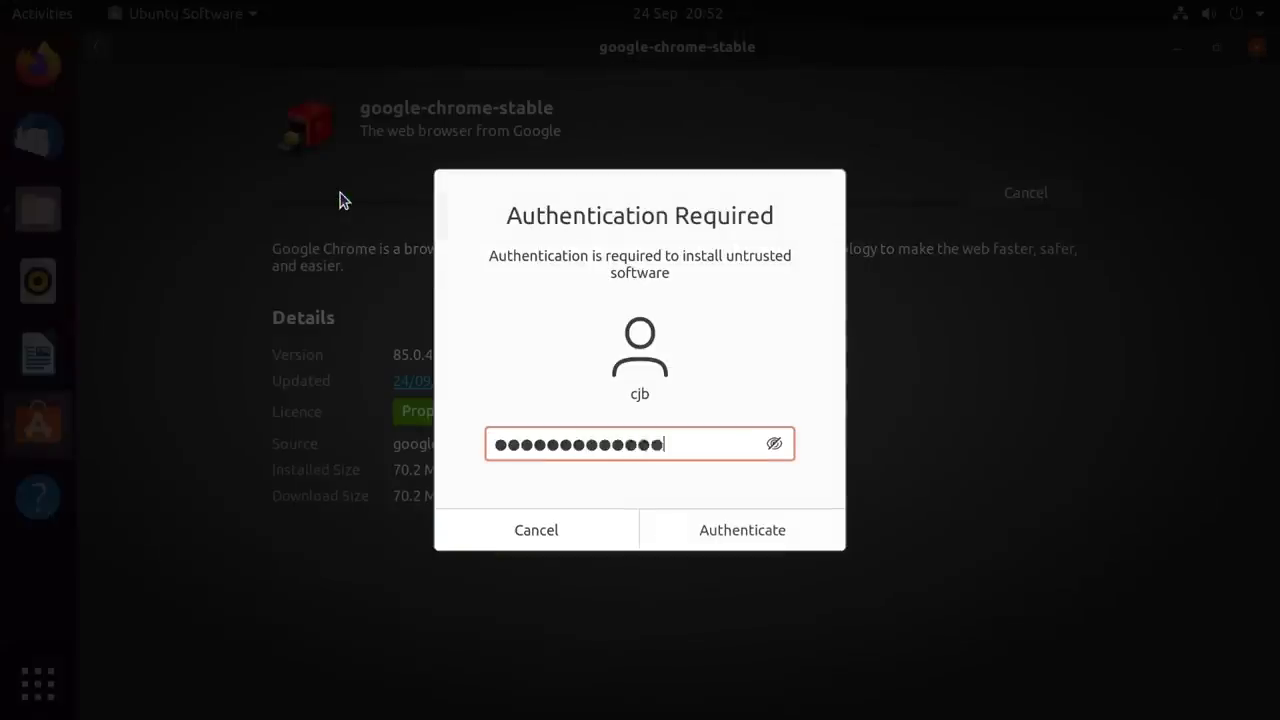
key("Return")
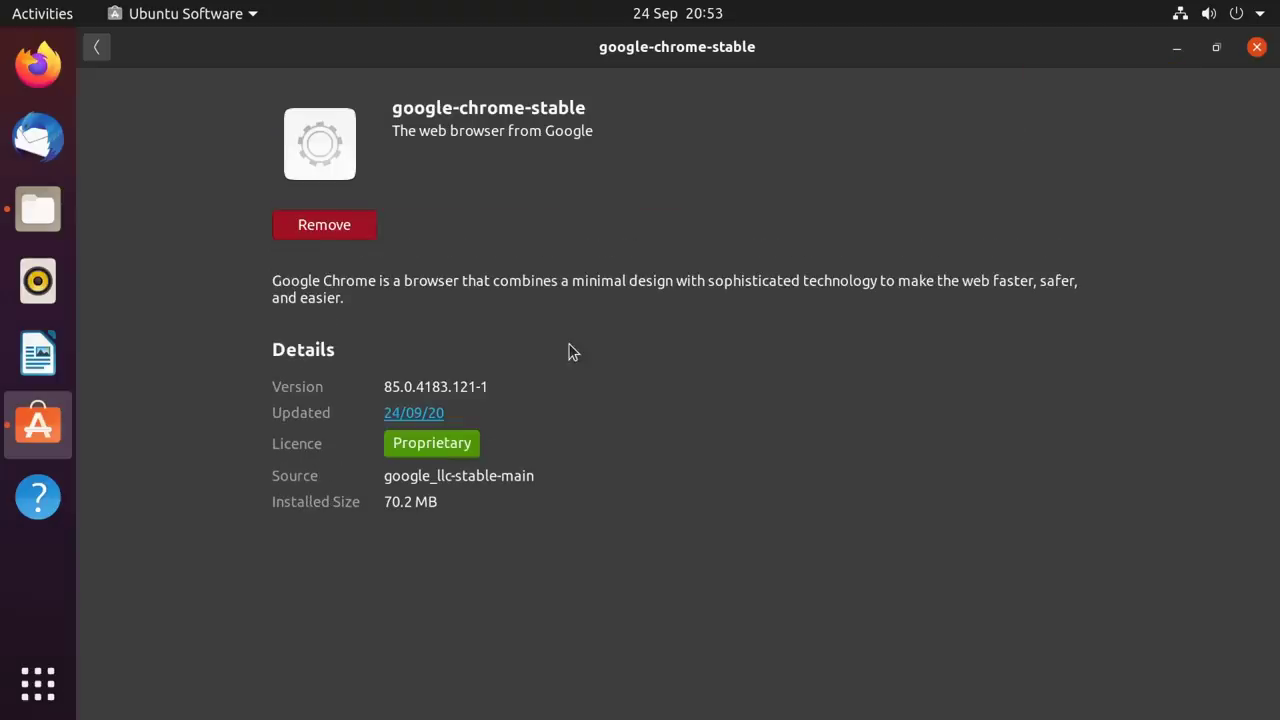
left_click(1257, 50)
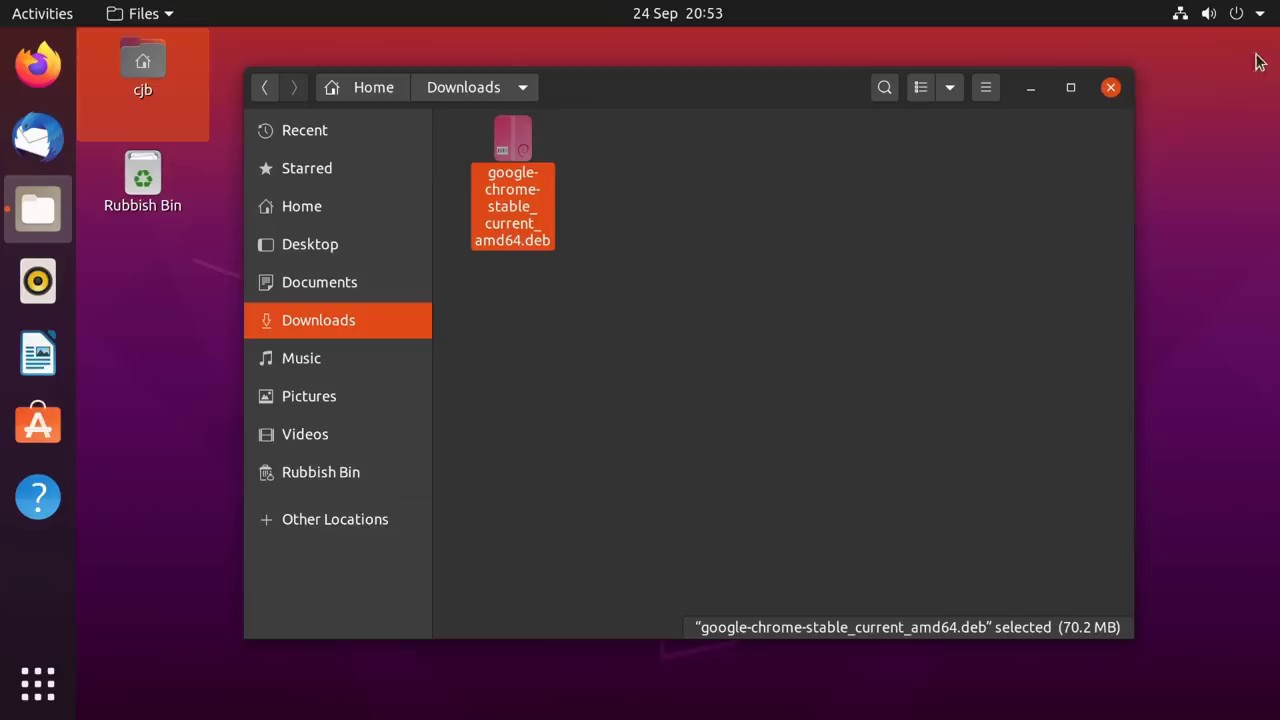
Close the Files window and launch Google Chrome from the application grid
left_click(1116, 87)
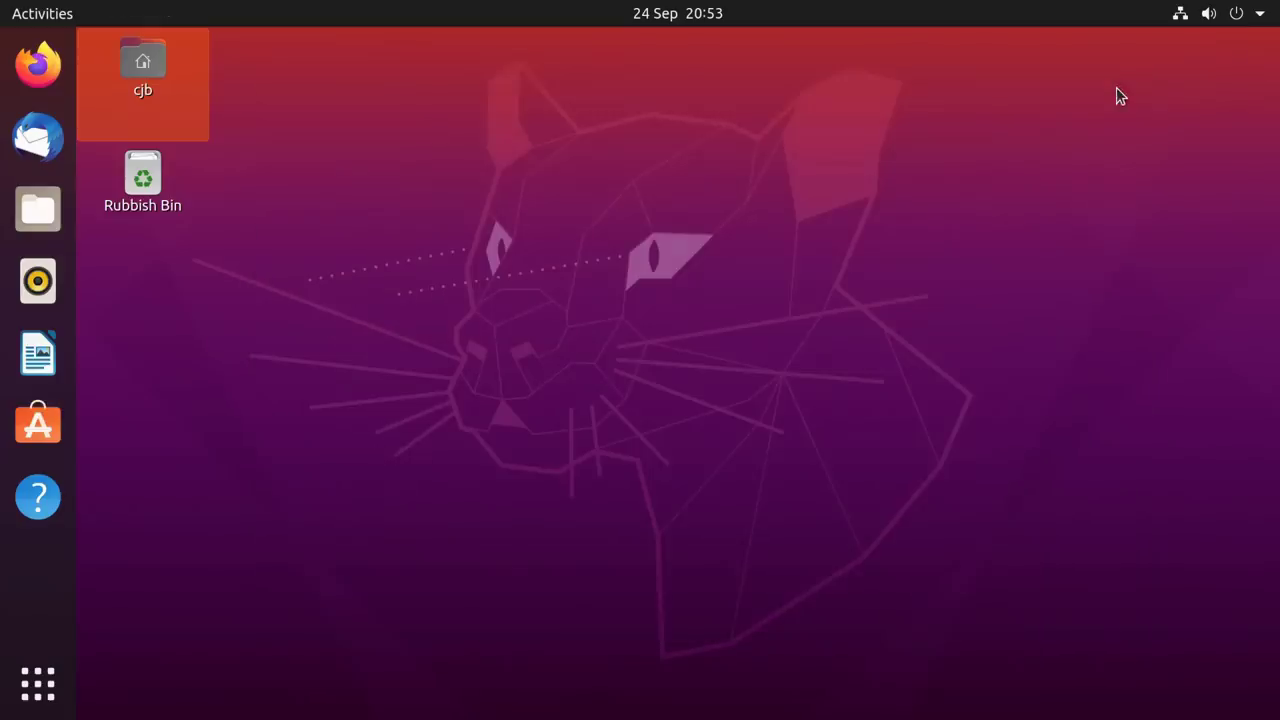
left_click(37, 685)
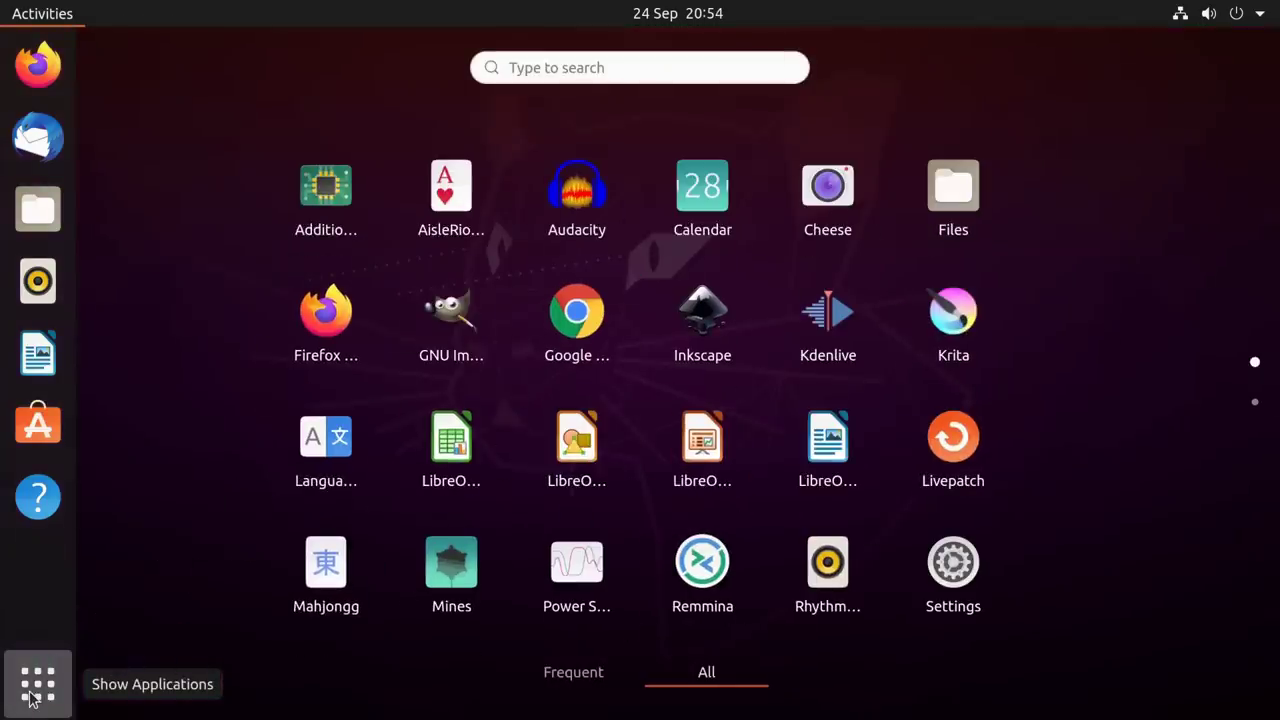
left_click(587, 327)
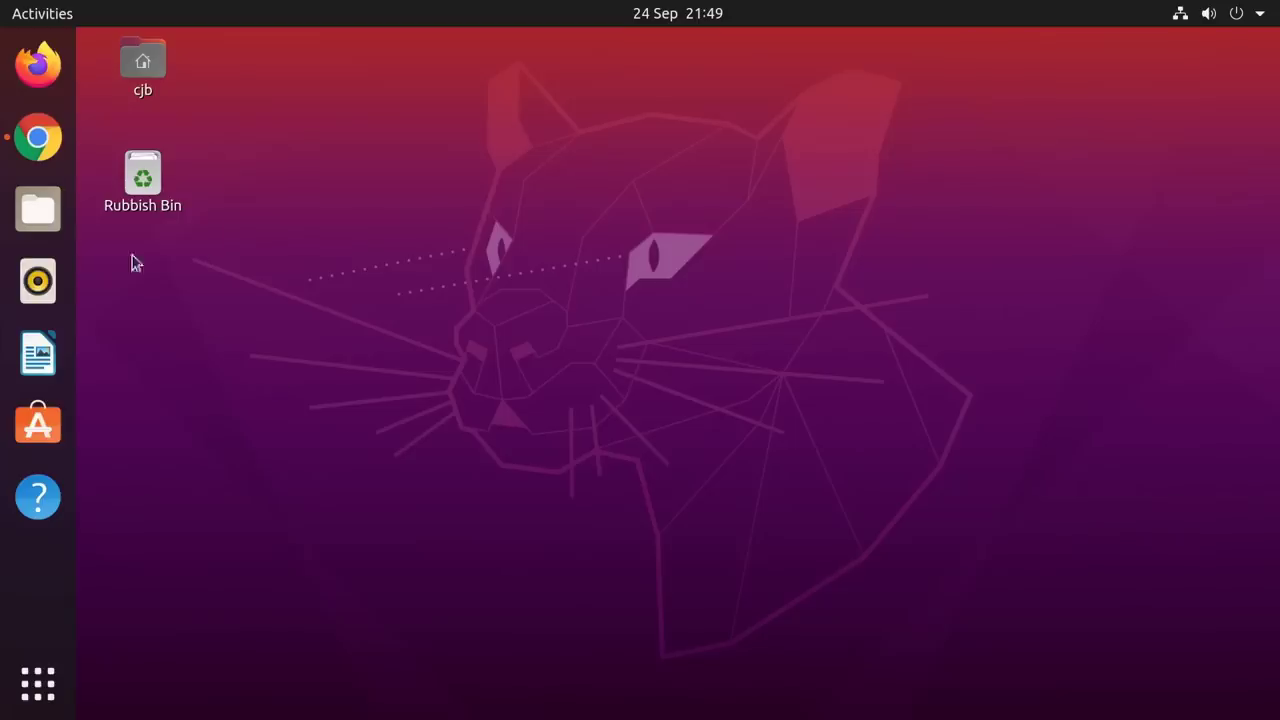
Bring Chrome forward, resume The Mandalorian on Disney+, and toggle full screen on and off with F11
left_click(47, 152)
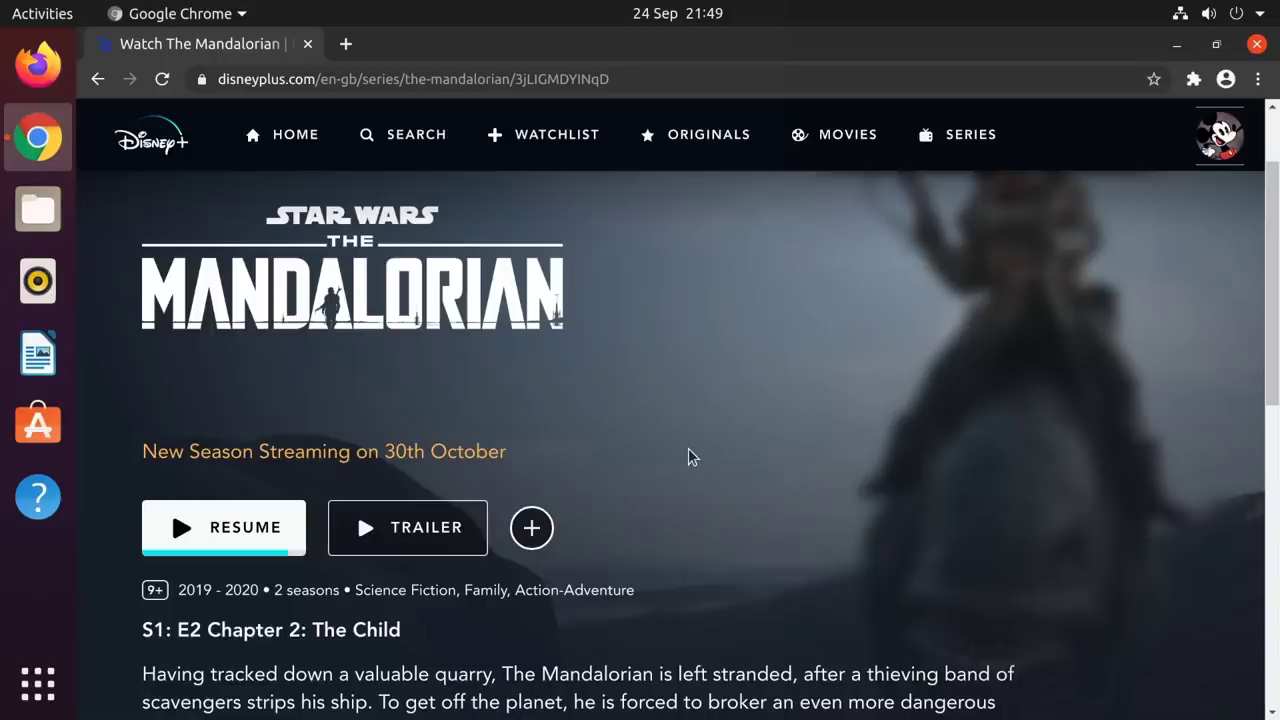
left_click(285, 516)
key("F11")
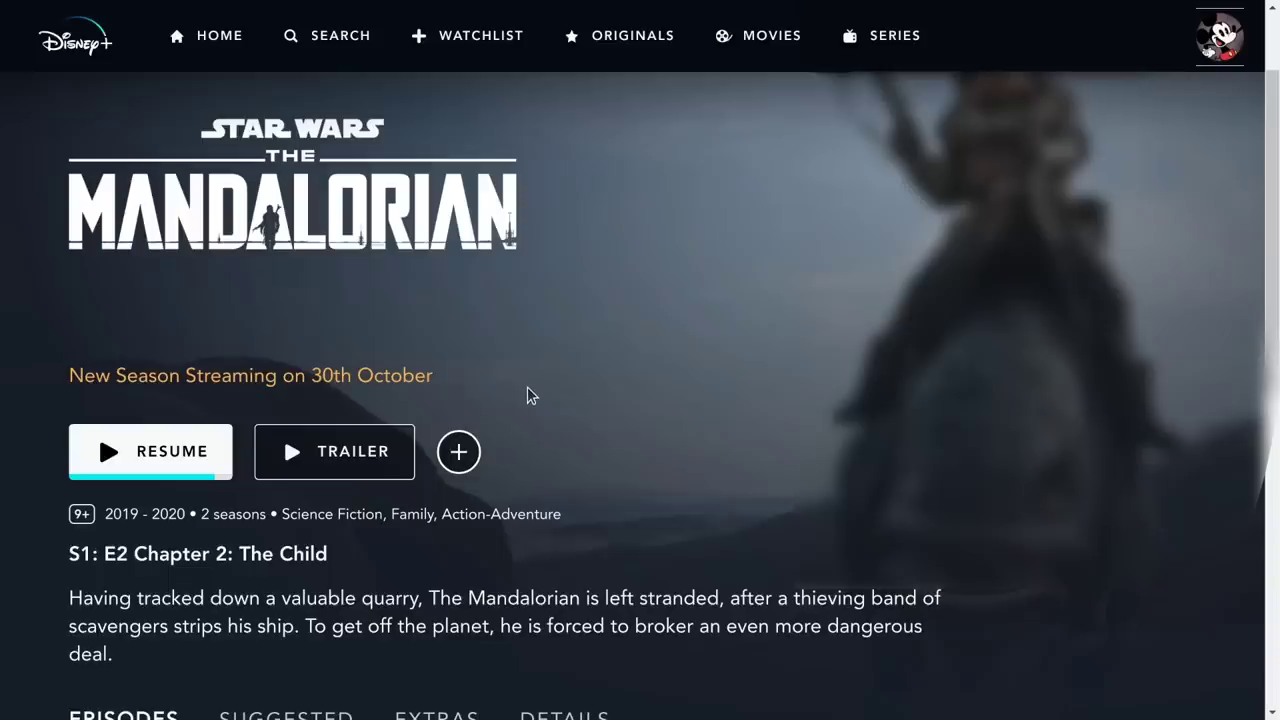
key("F11")
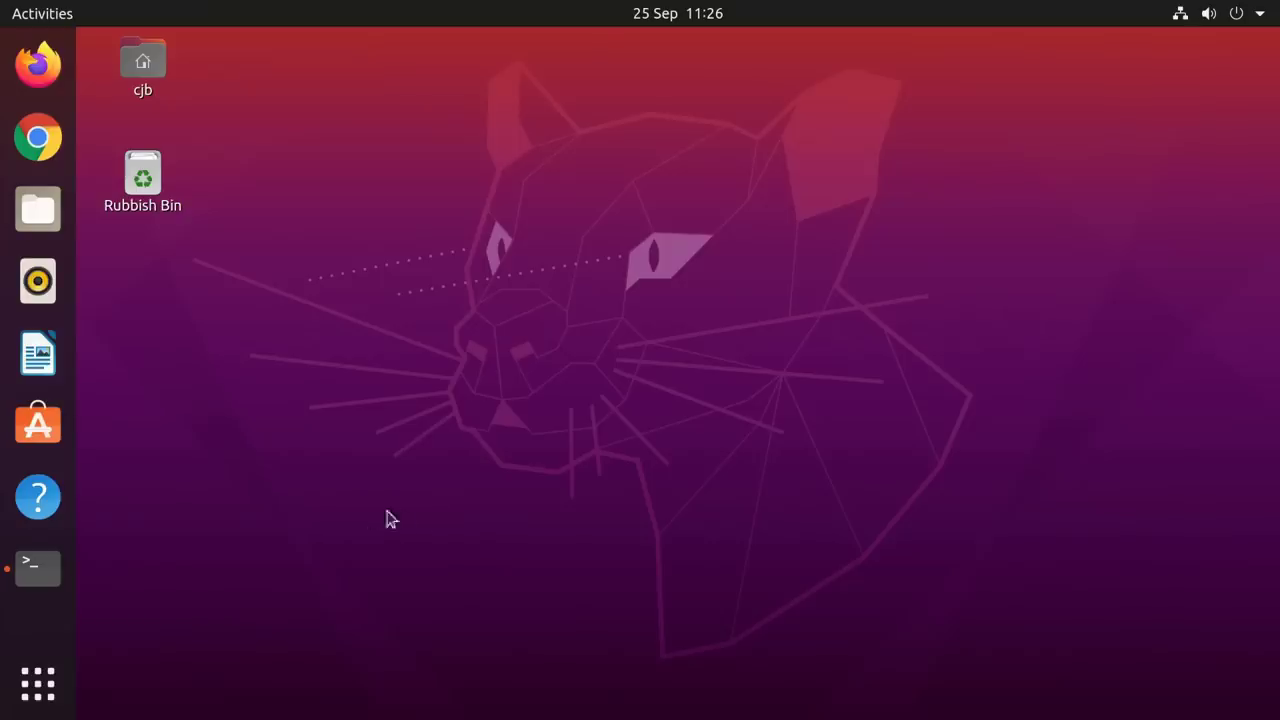
Open a terminal, run sudo apt update (26 upgradable packages), then clear the screen
left_click(55, 569)
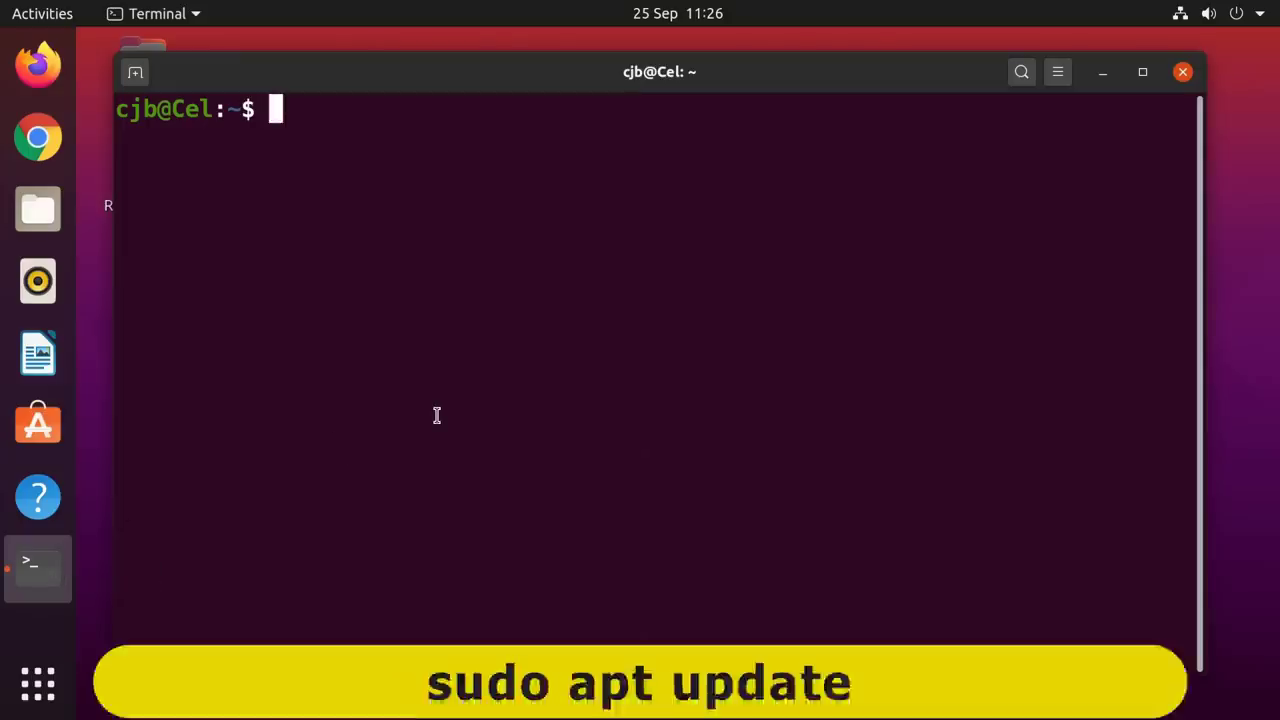
type("sudo apt ")
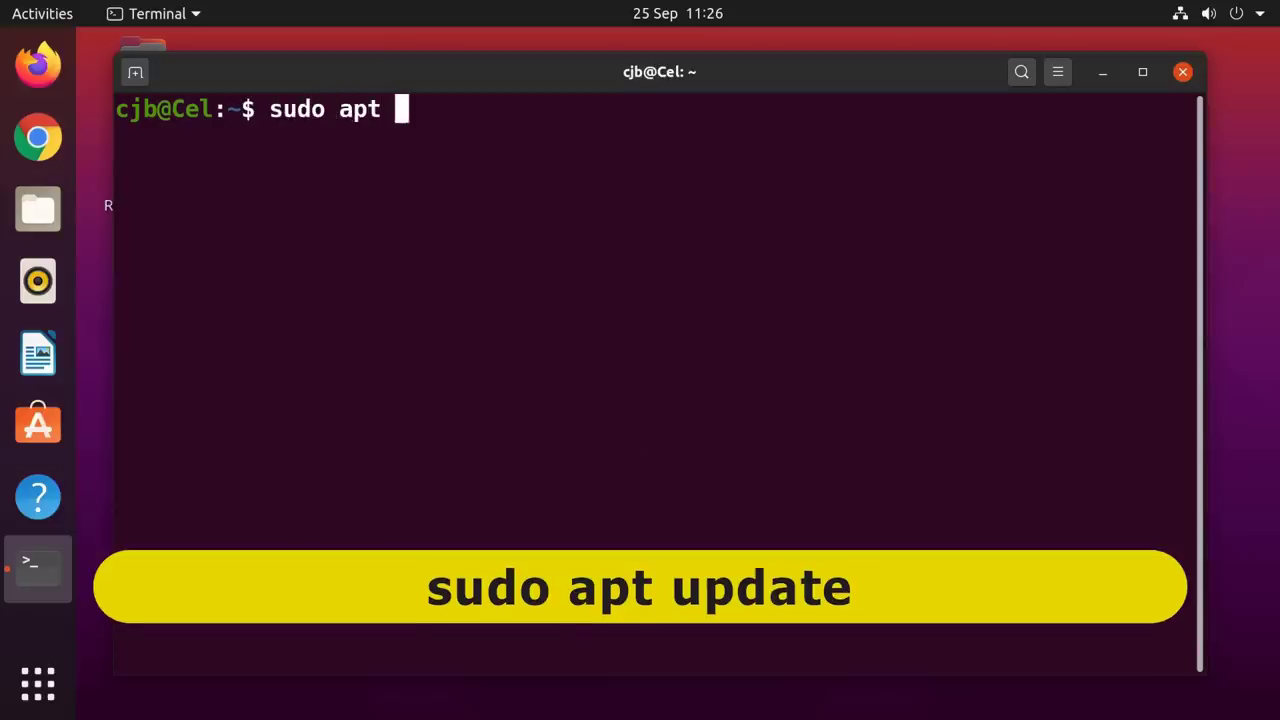
type("update")
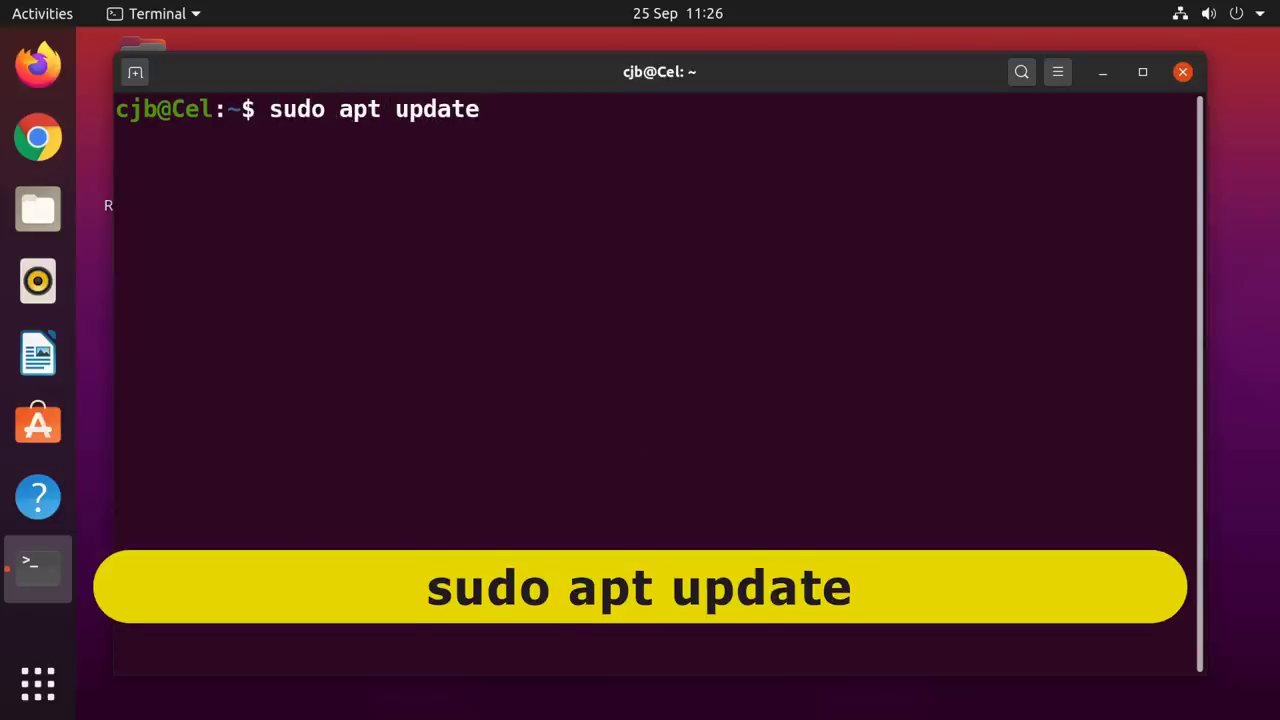
key("Return")
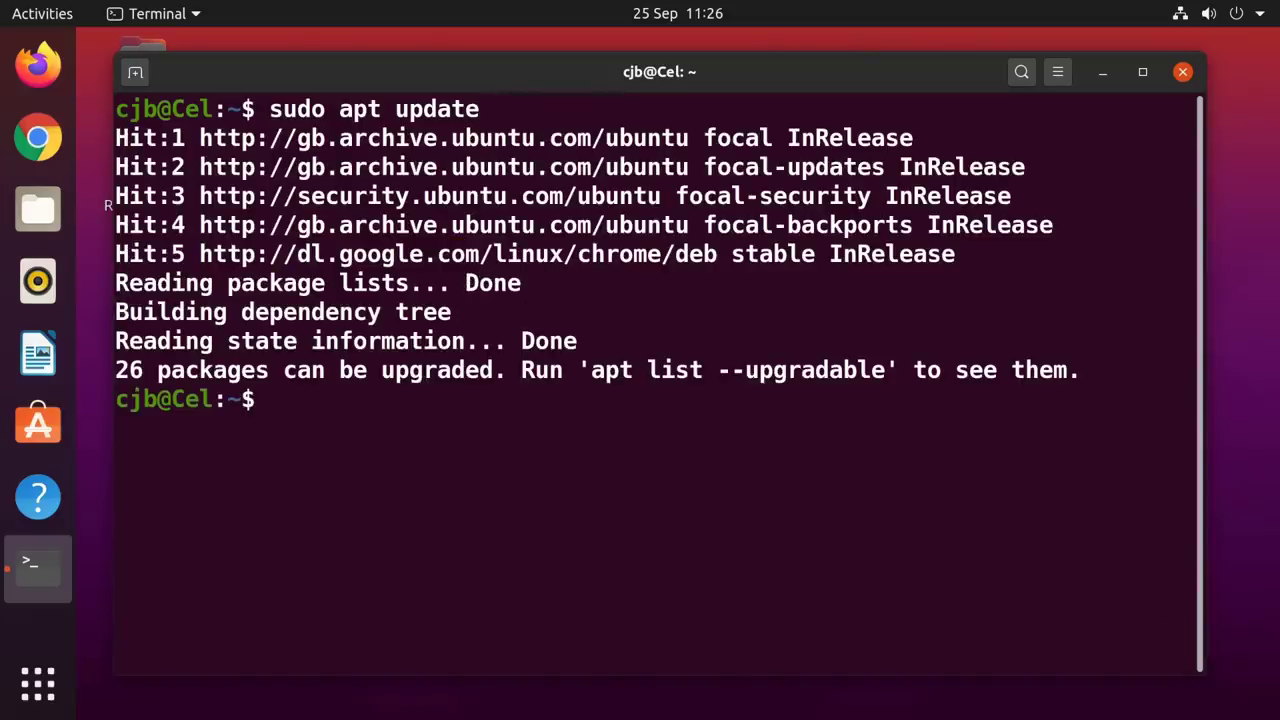
type("clear")
key("Return")
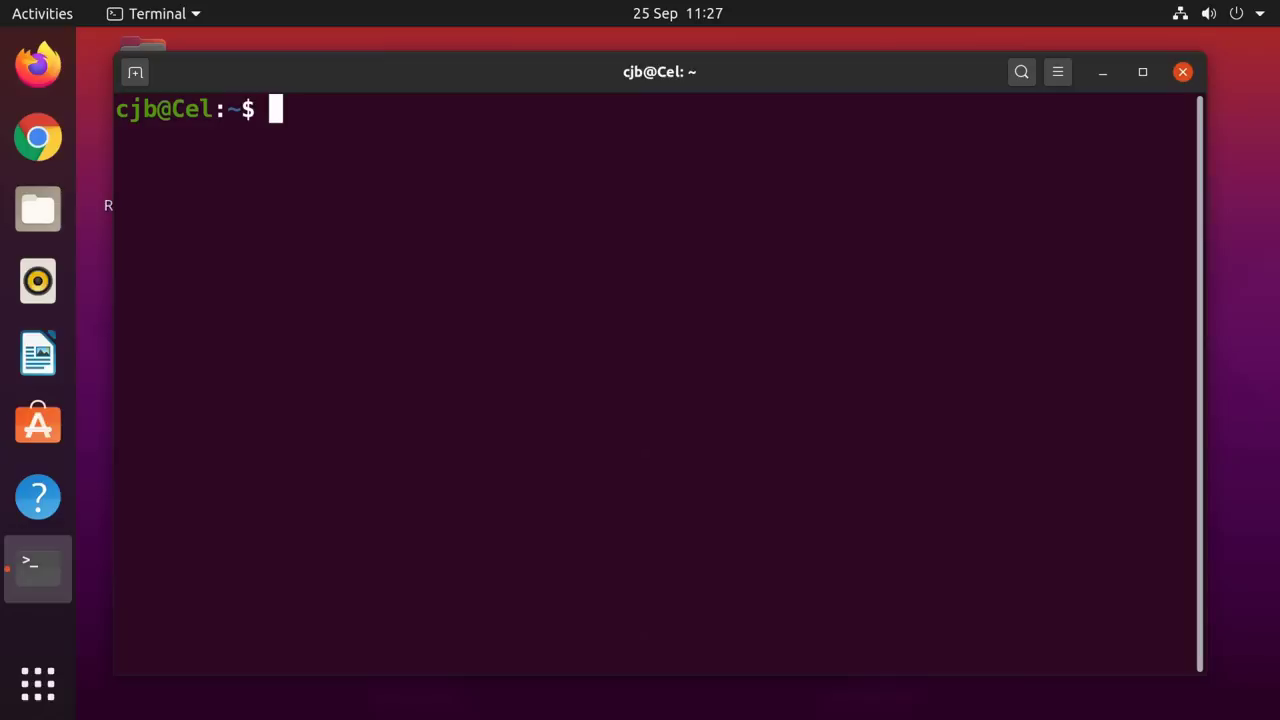
Rerun sudo hdparm -t --direct /dev/sda (about 495 MB/sec), then install and launch hardinfo
key("Up")
key("Up")
key("Up")
key("Up")
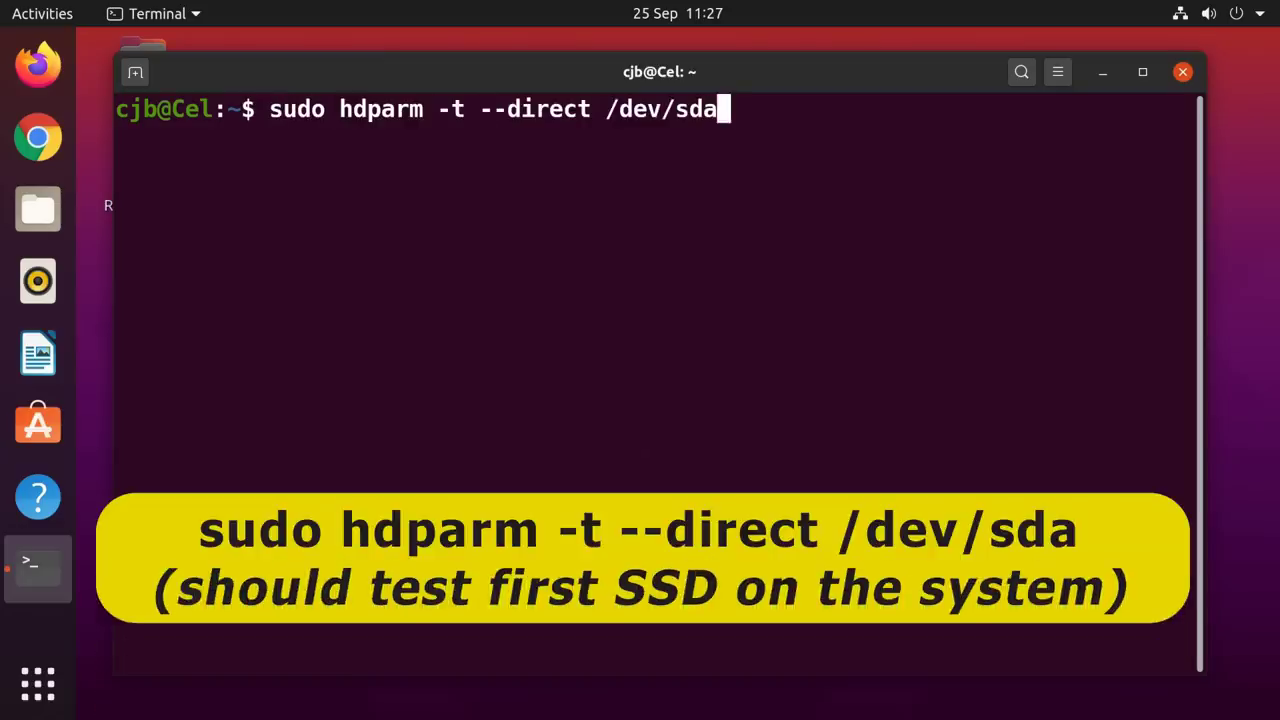
key("Return")
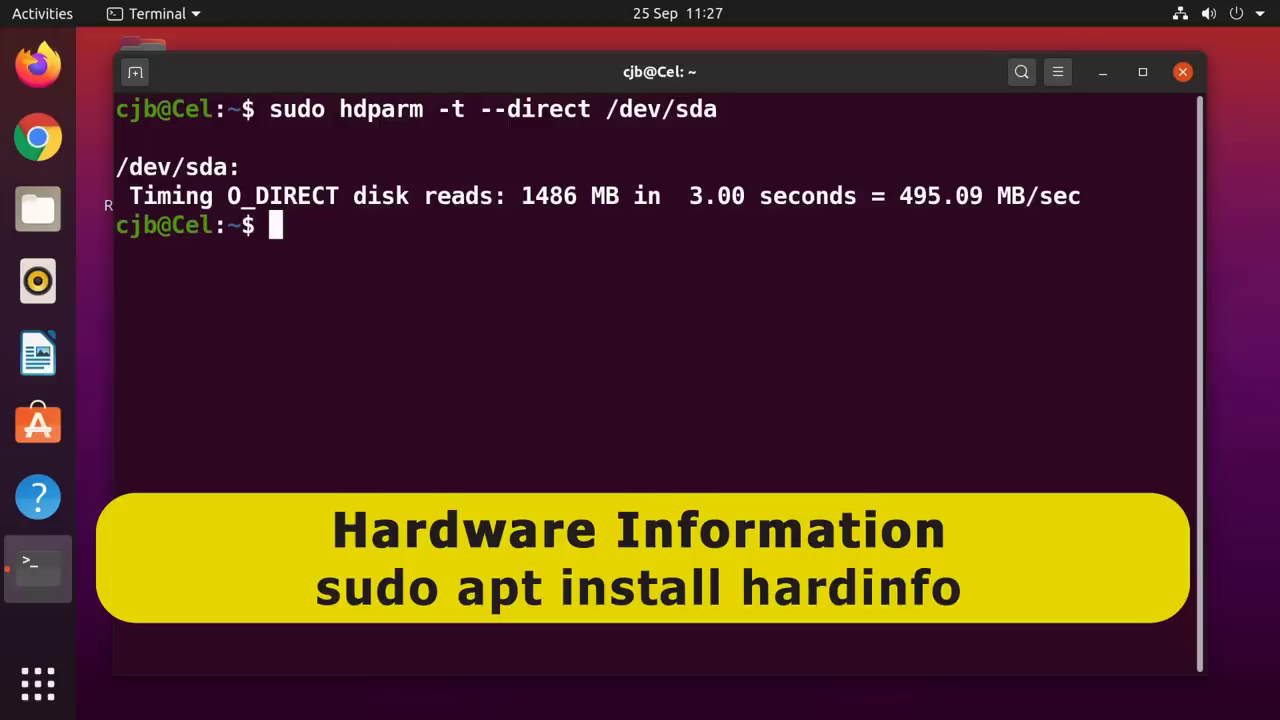
type("sudo apt instal")
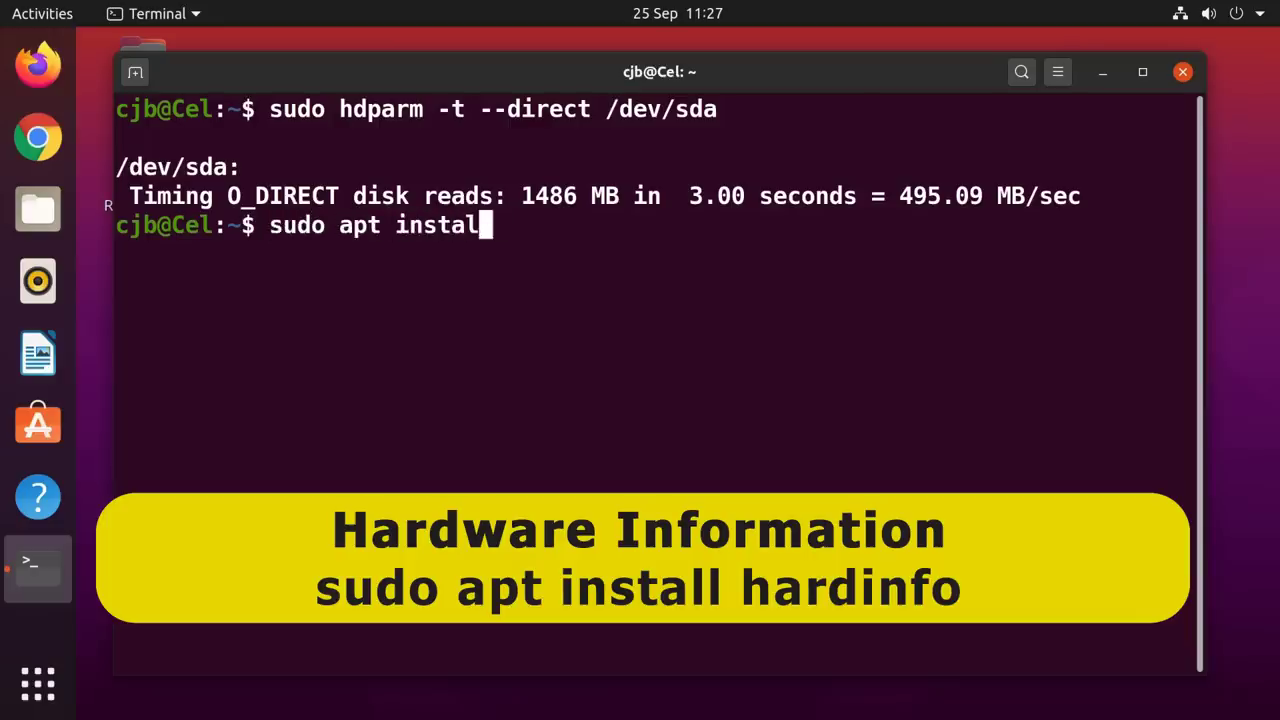
type("l hardinfo")
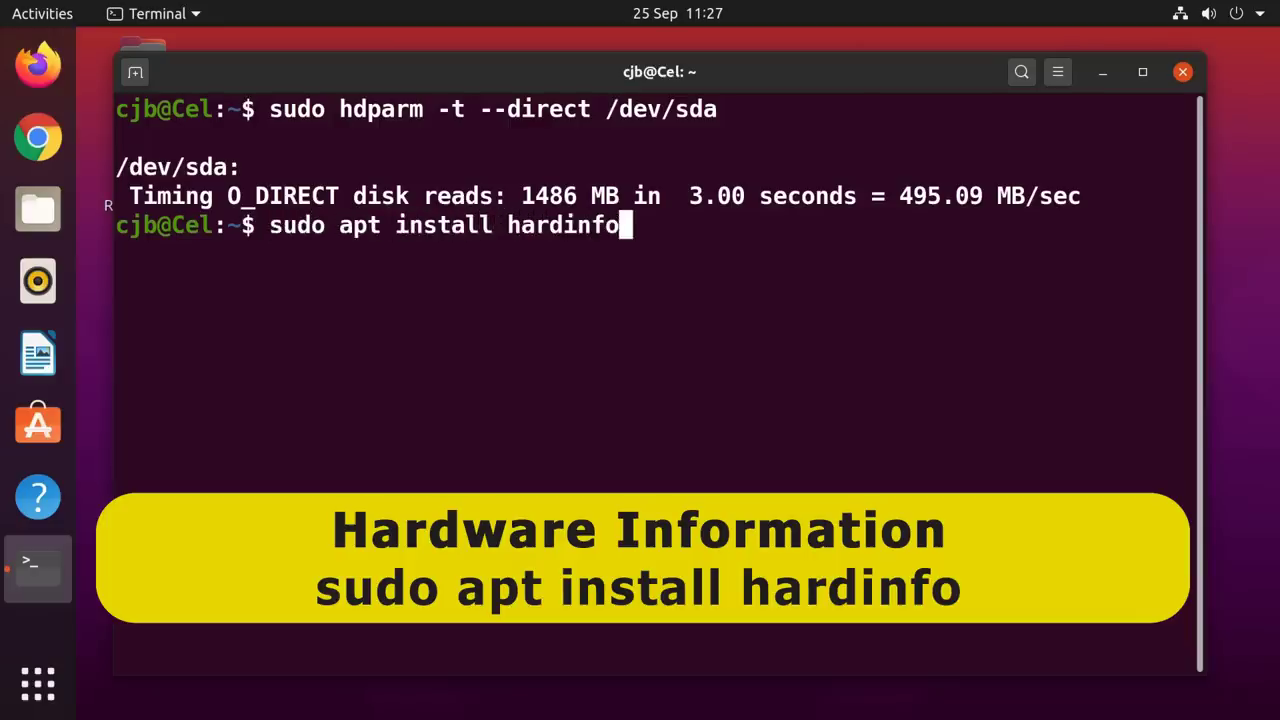
key("Return")
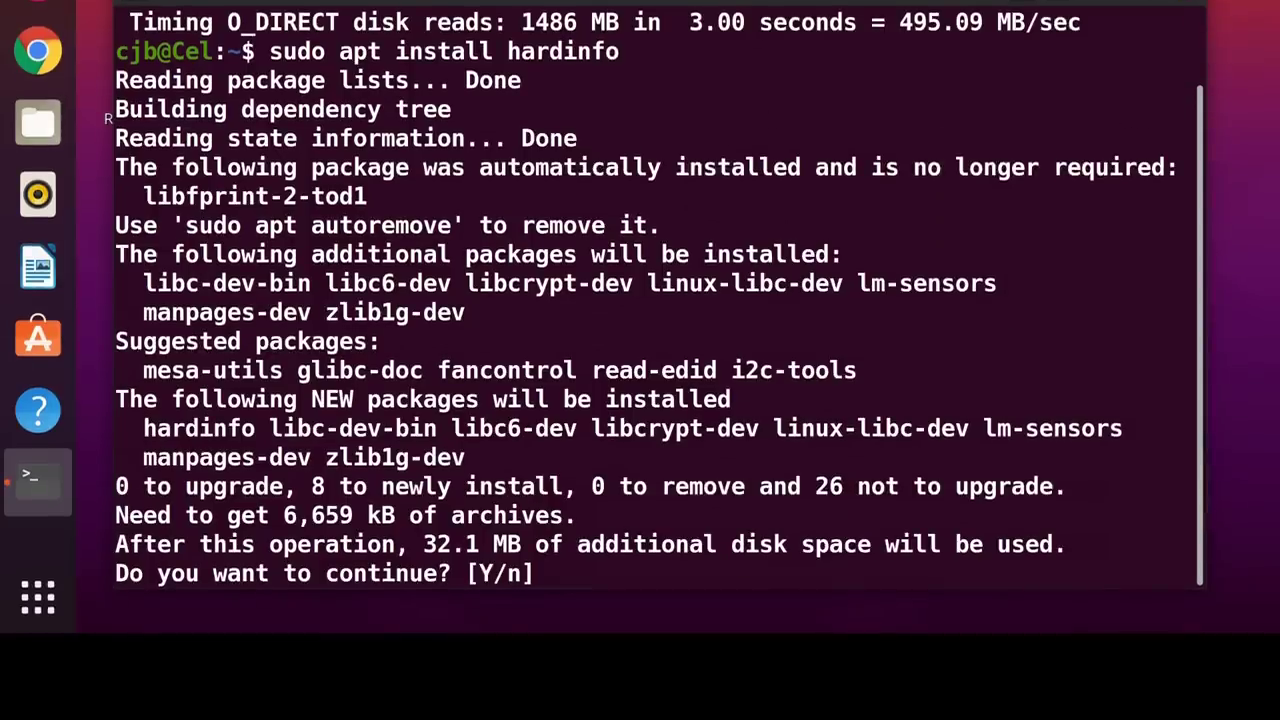
type("y")
key("Return")
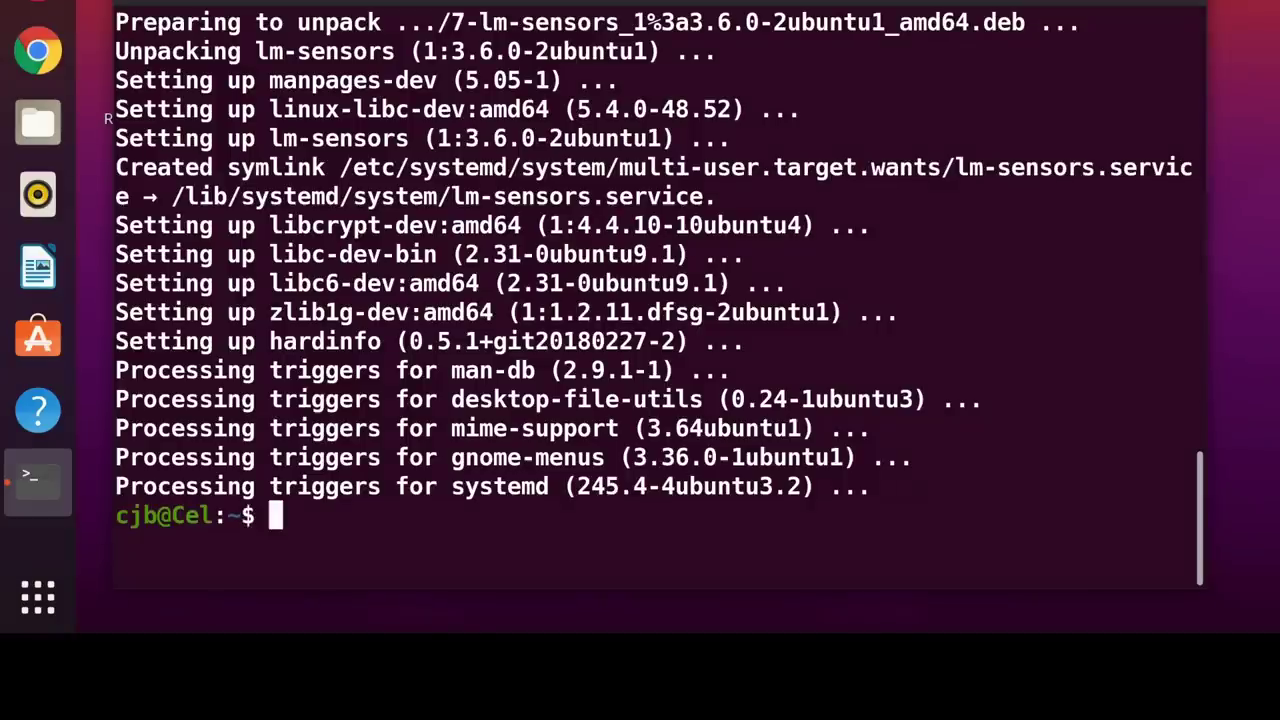
type("hardinfo")
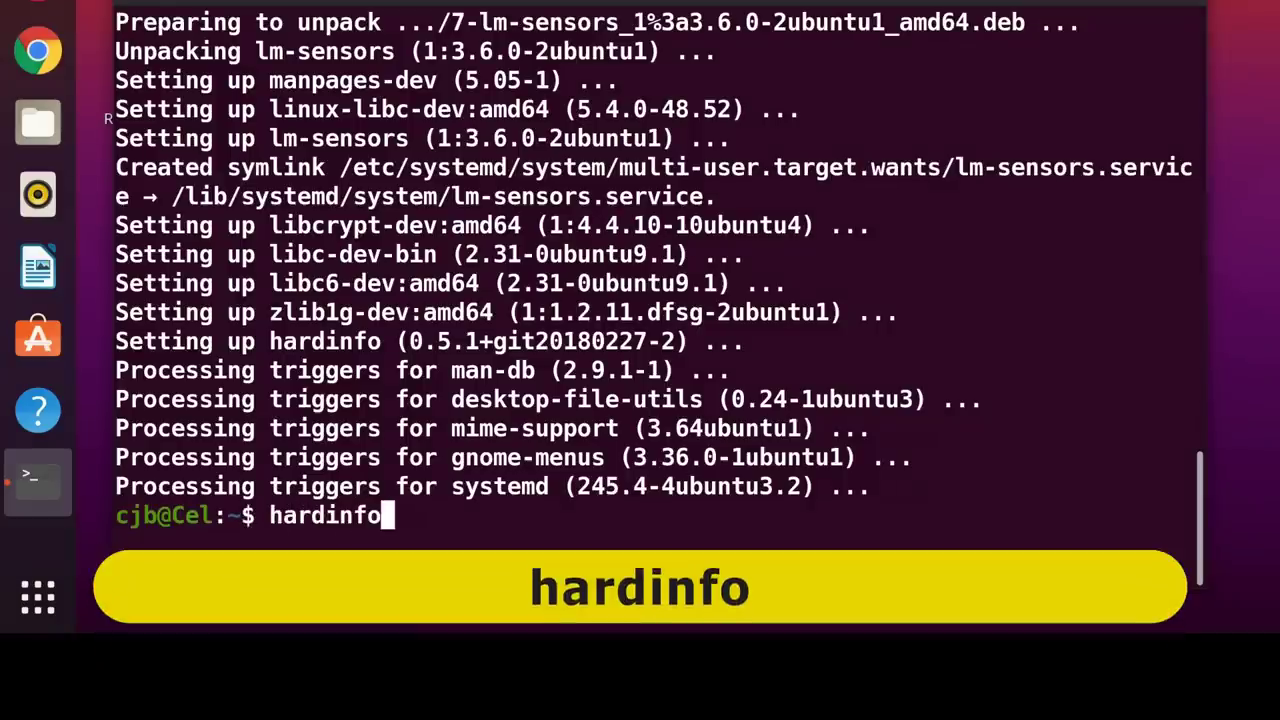
key("Return")
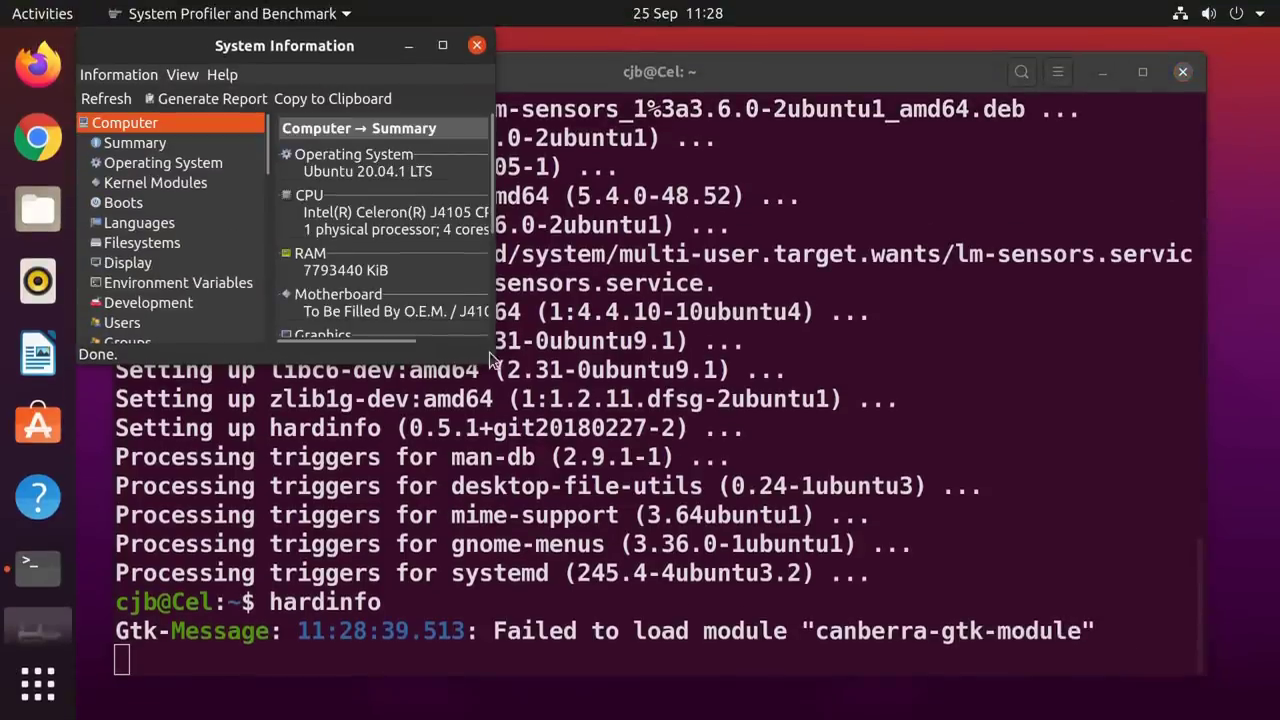
Enlarge and reposition System Information, check Devices > Sensors temperatures around 38–41°C, then close it
left_click_drag(495, 364, 816, 636)
left_click_drag(548, 44, 686, 71)
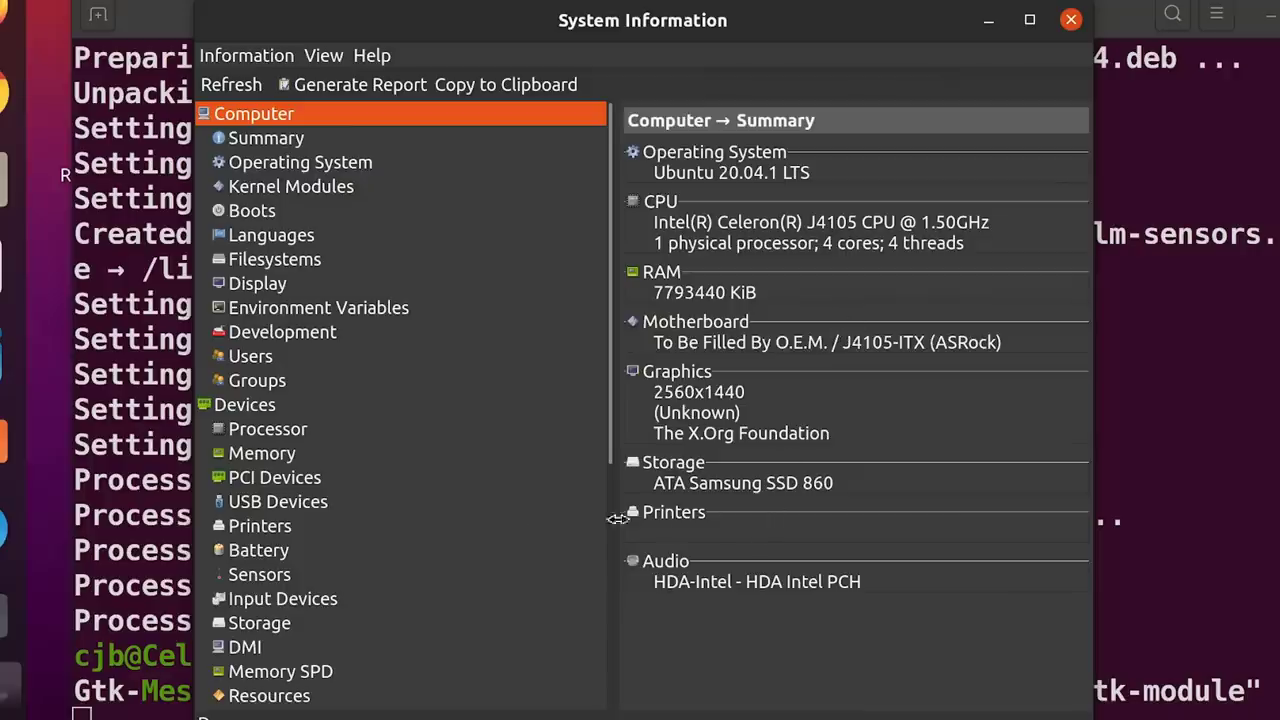
left_click(277, 575)
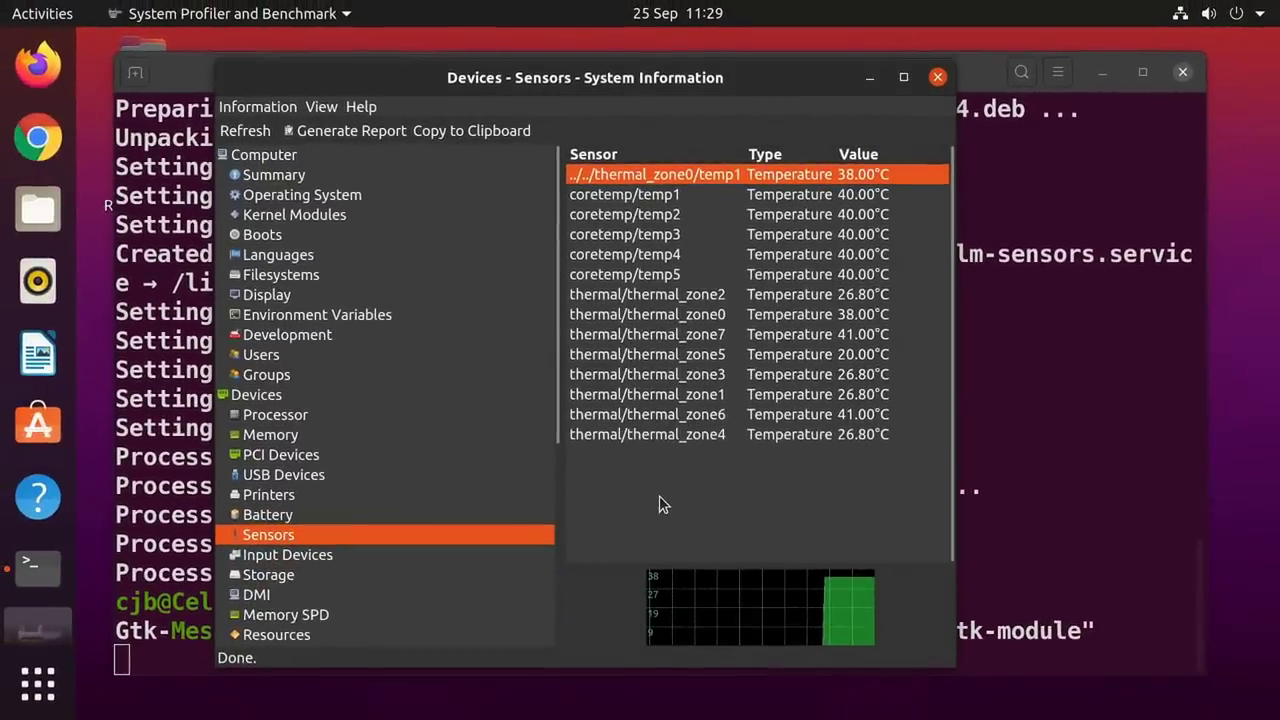
left_click(937, 78)
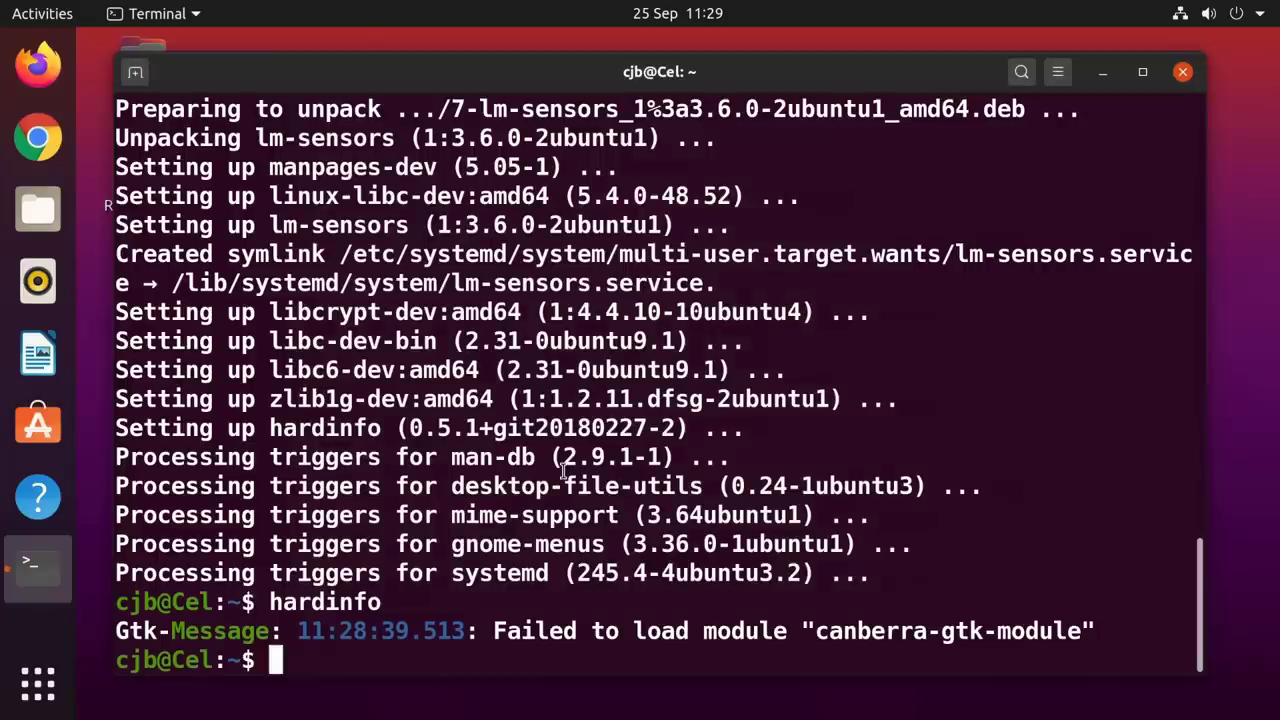
Clear the terminal, add ppa:unit193/encryption, and refresh package lists with sudo apt update
type("clear")
key("Return")
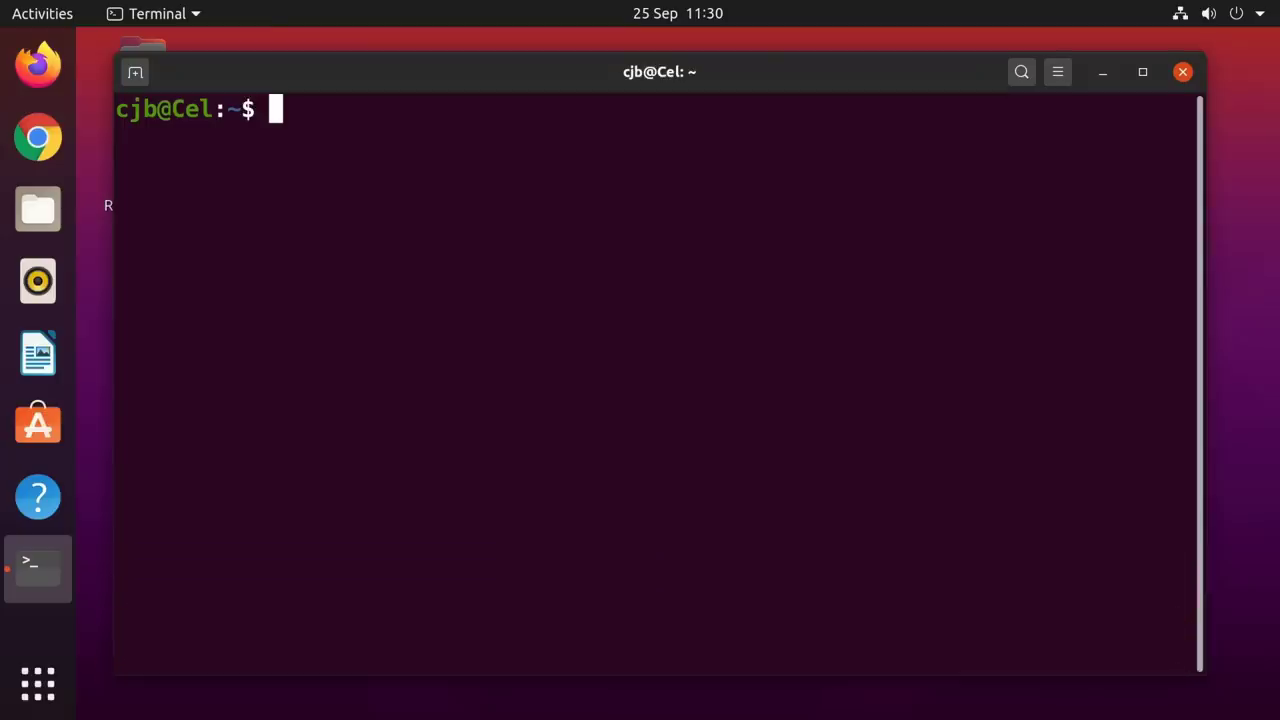
type("sudo add-apt-repository ppa:unit193/encryption")
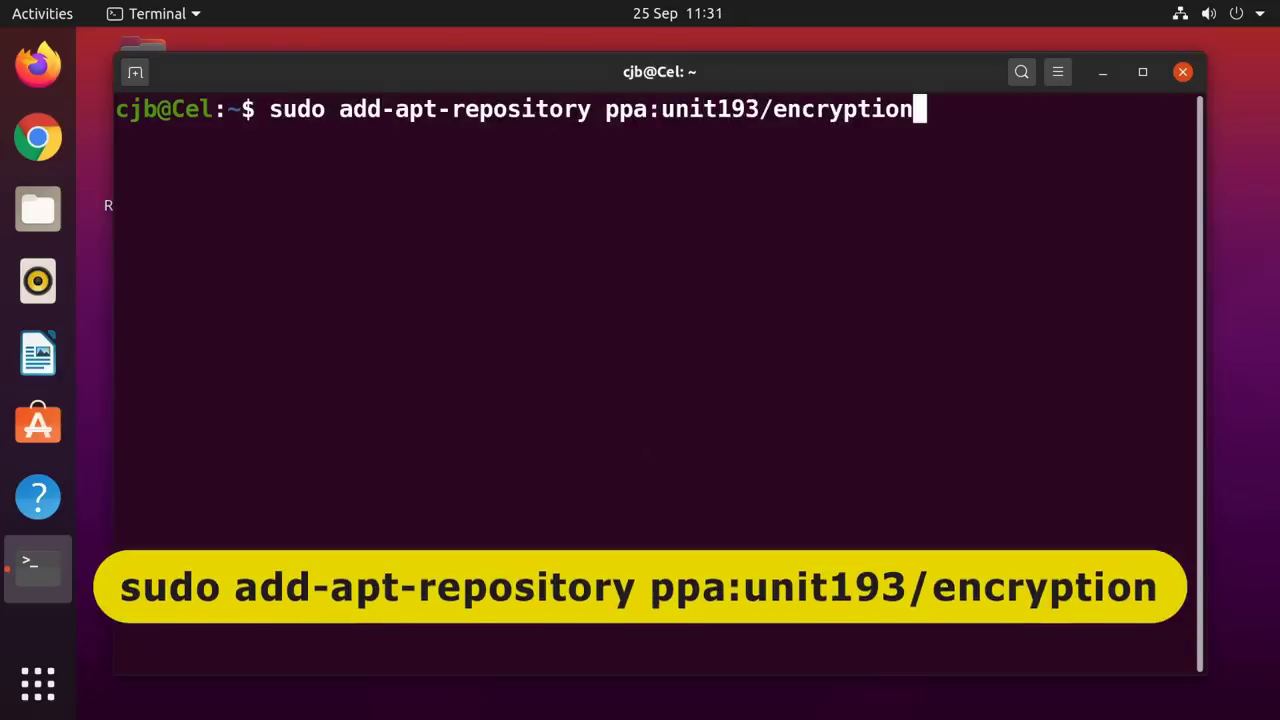
key("Return")
key("Return")
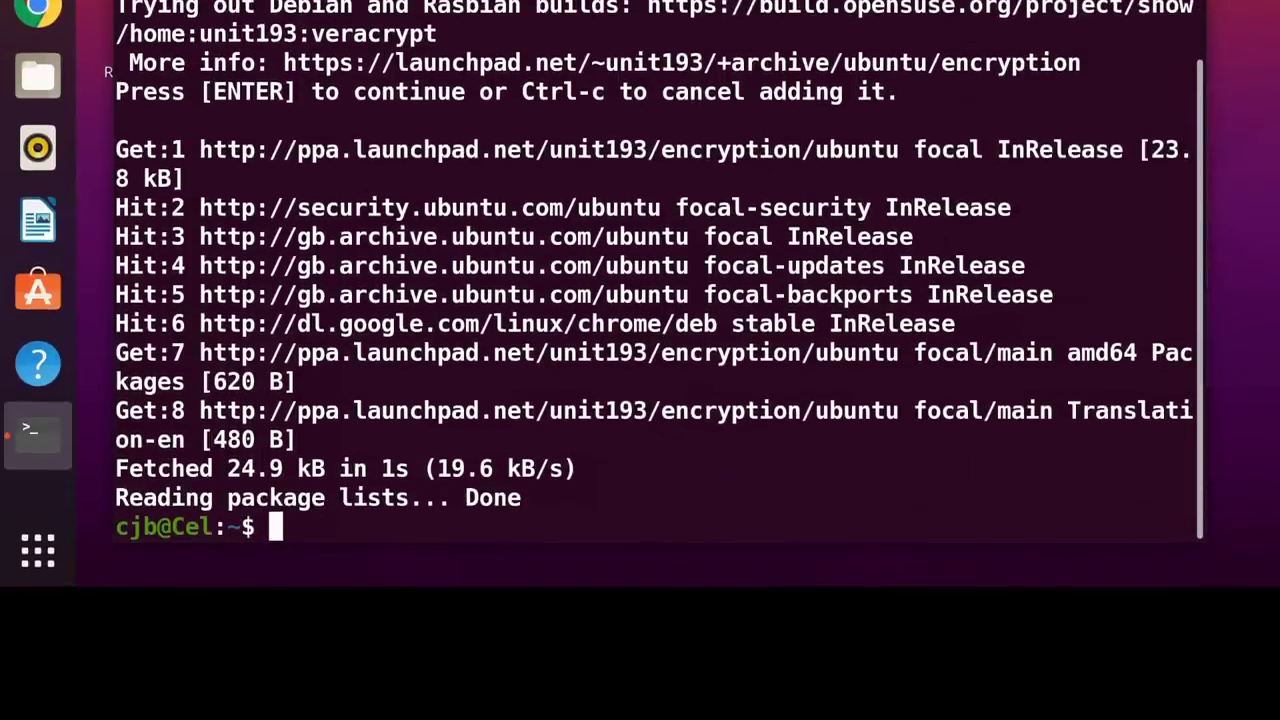
type("sudo apt")
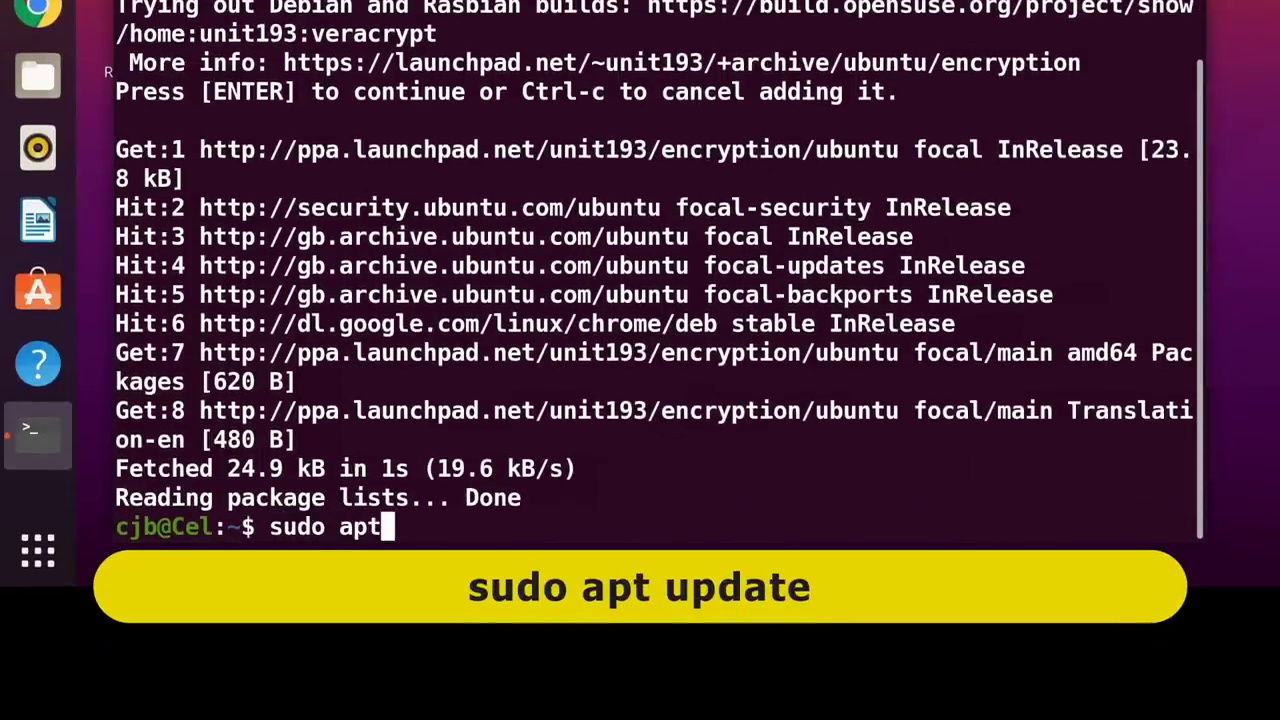
type(" upda")
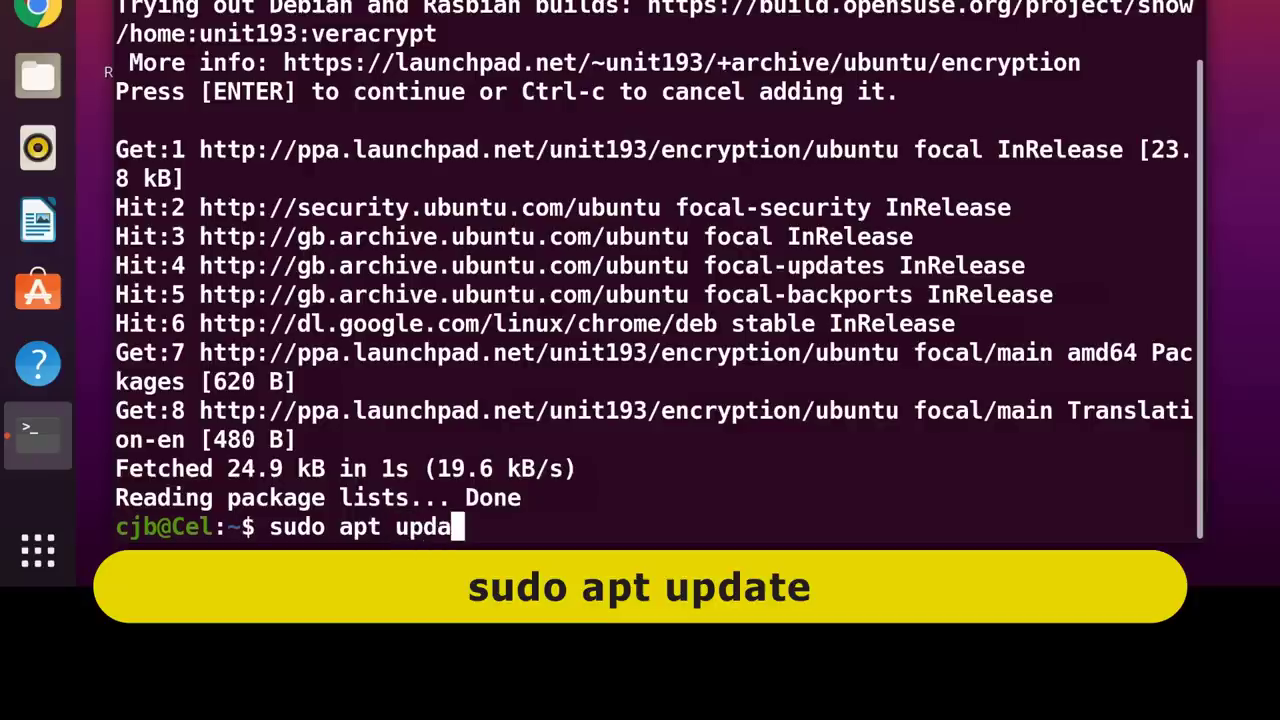
type("te")
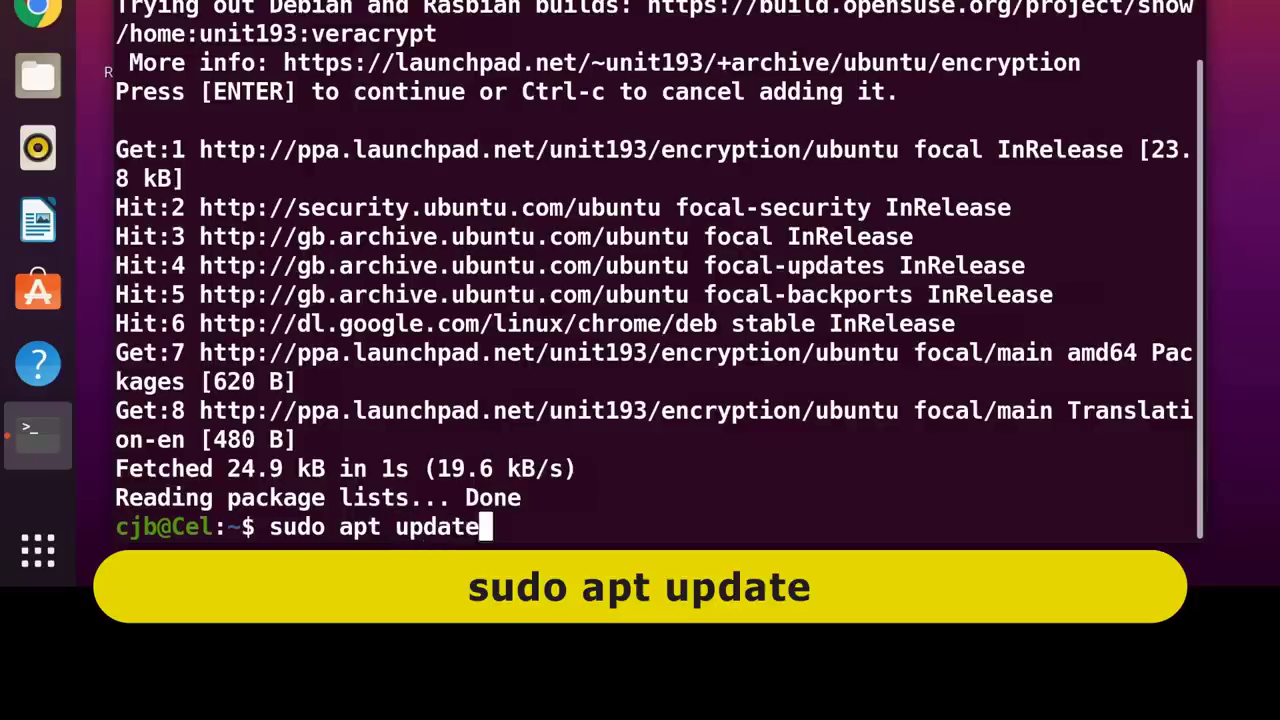
key("Return")
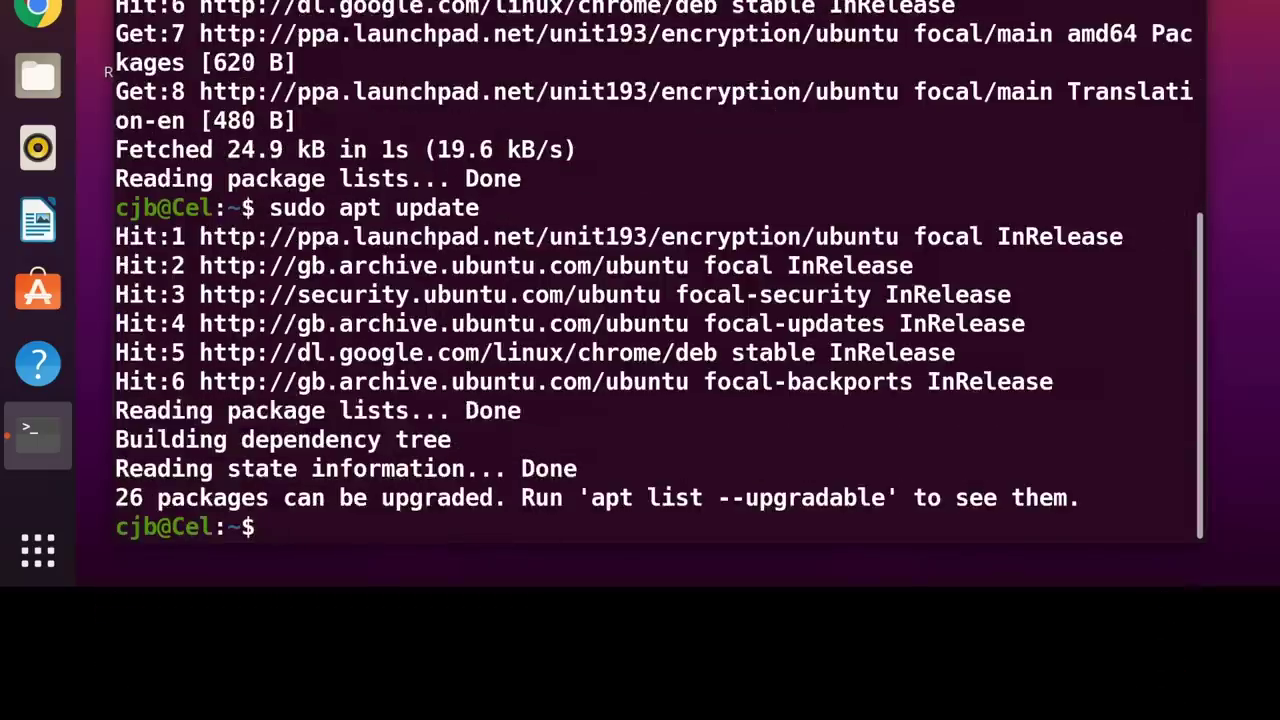
Install VeraCrypt 1.24-Update7 with sudo apt install veracrypt, confirming with y
type("sudo ")
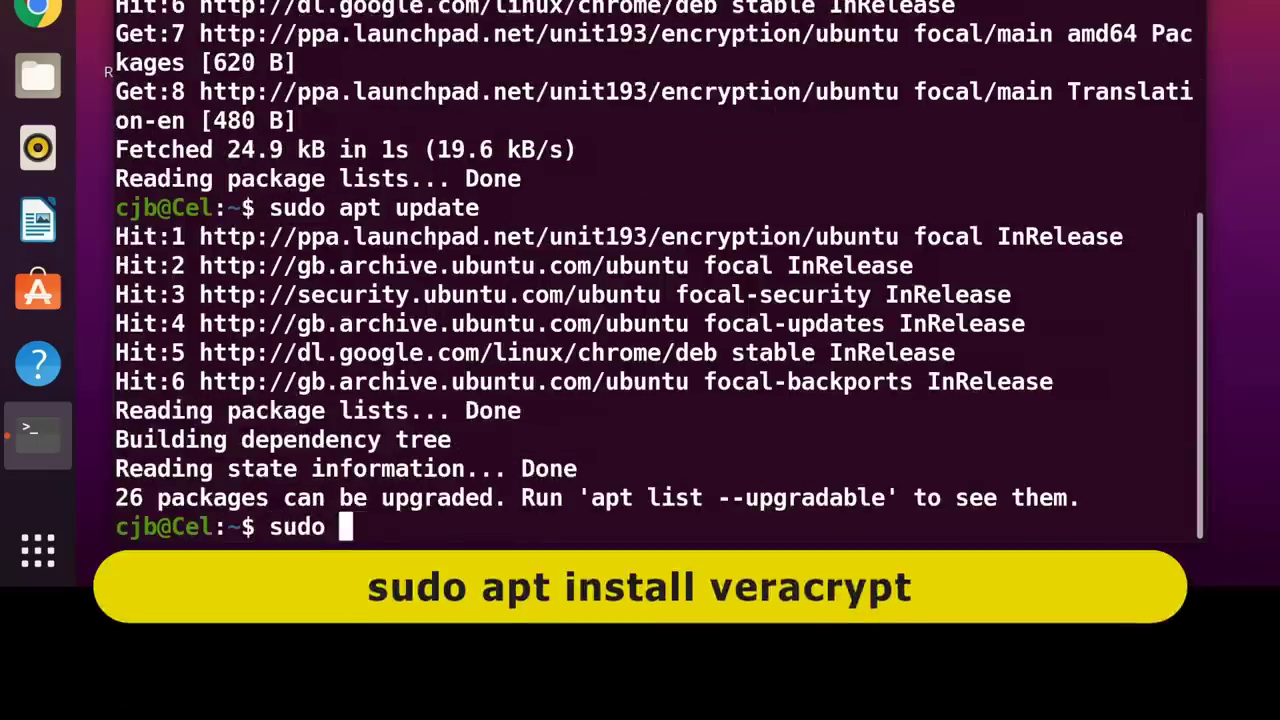
type("apt install ")
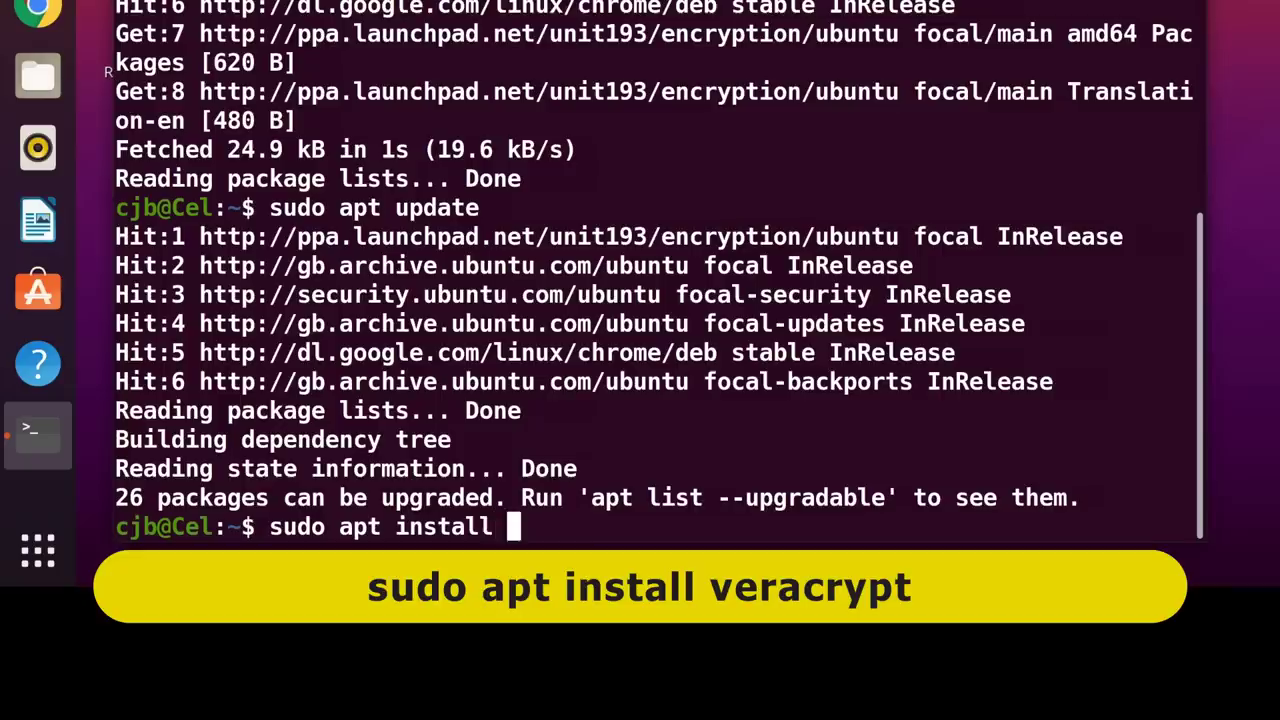
type("veracrypt")
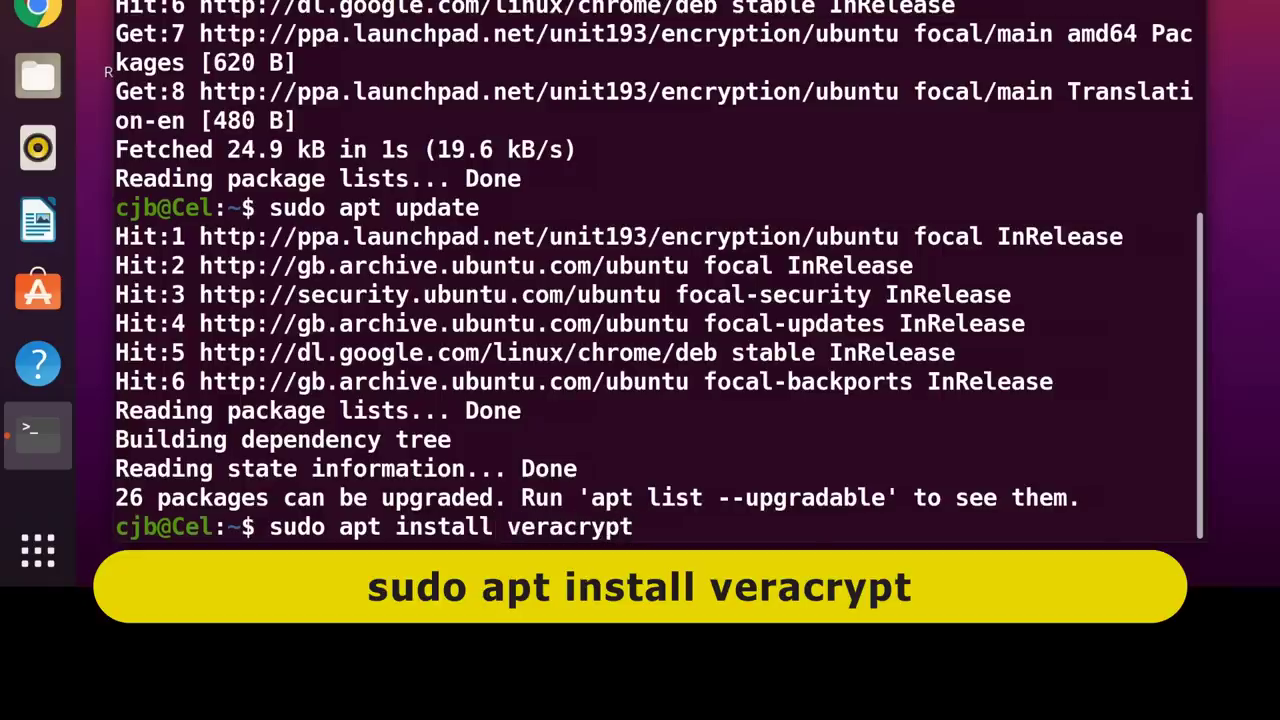
key("Return")
type("y")
key("Return")
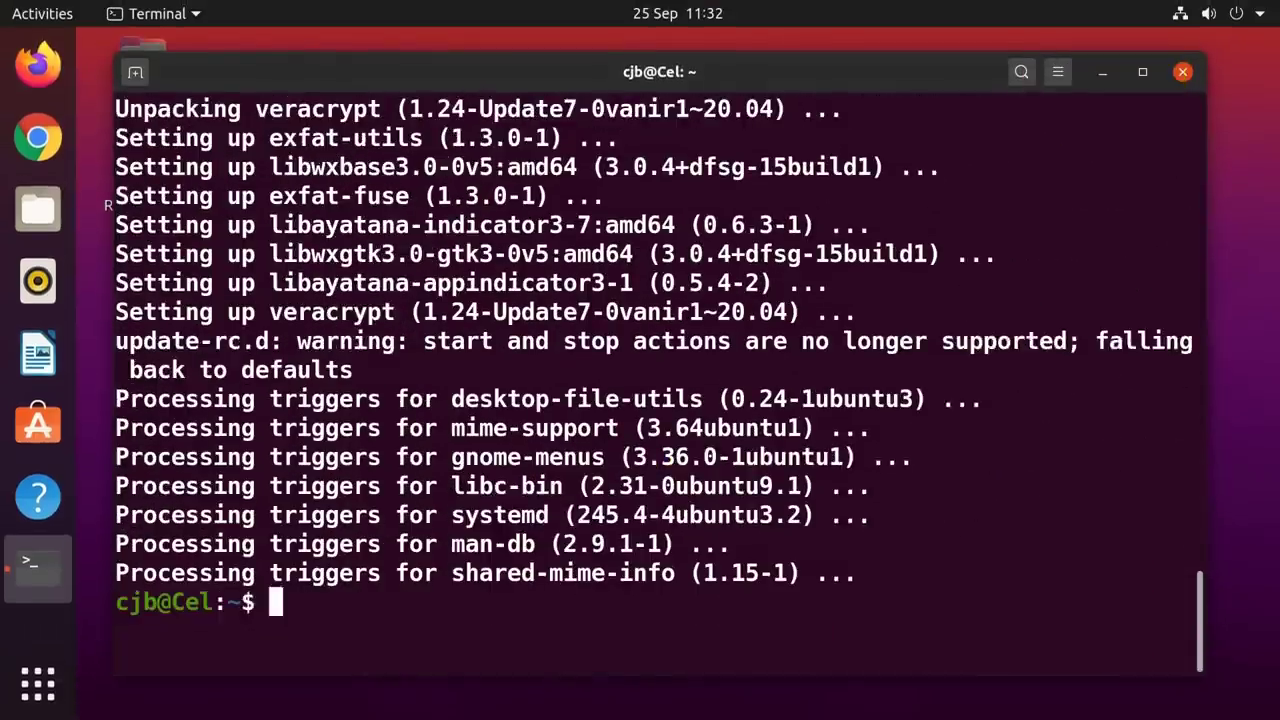
Launch VeraCrypt and select LW_and_Misc from Documents/Encrypted_Containers as the volume file
left_click(45, 686)
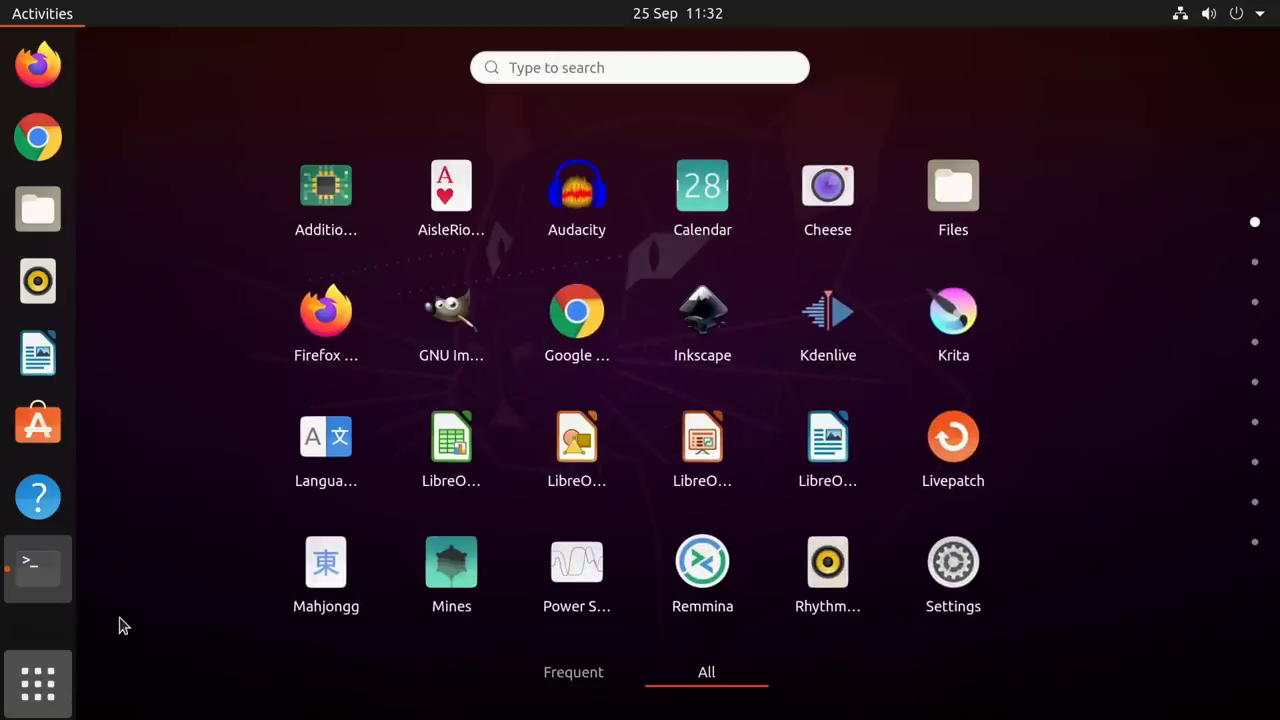
scroll(119, 625, "down", 1)
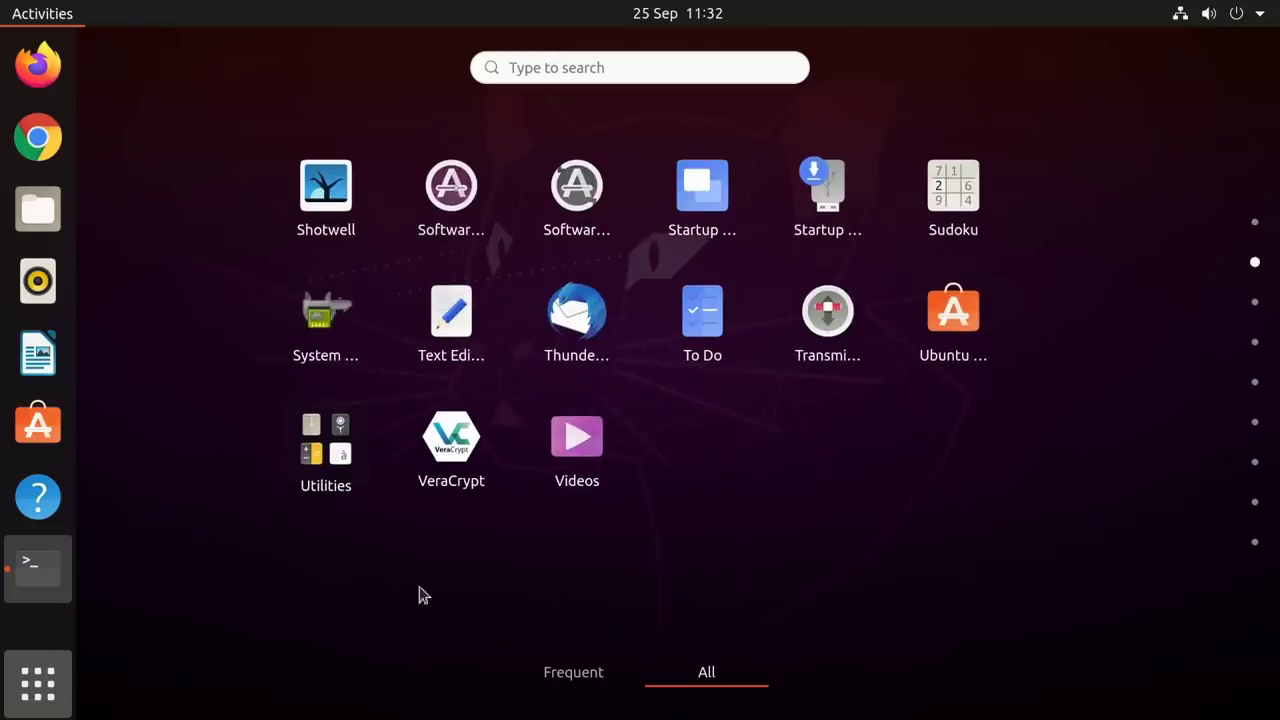
left_click(448, 452)
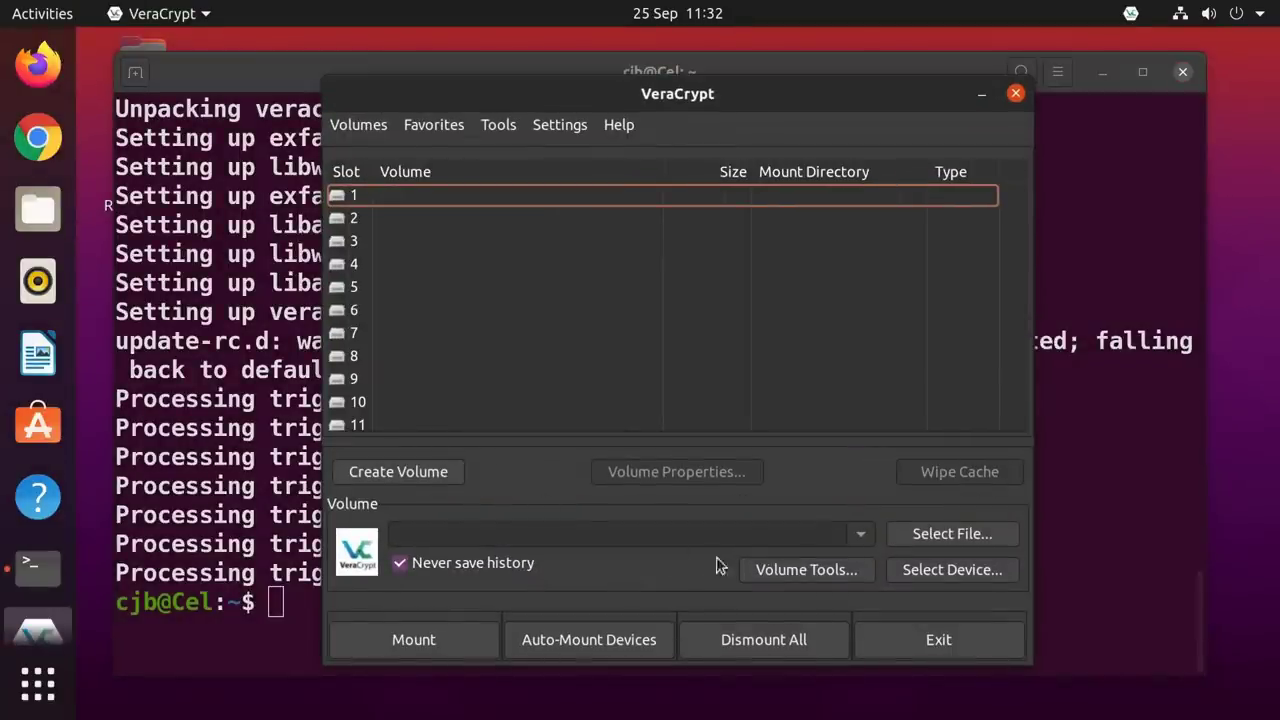
left_click(920, 537)
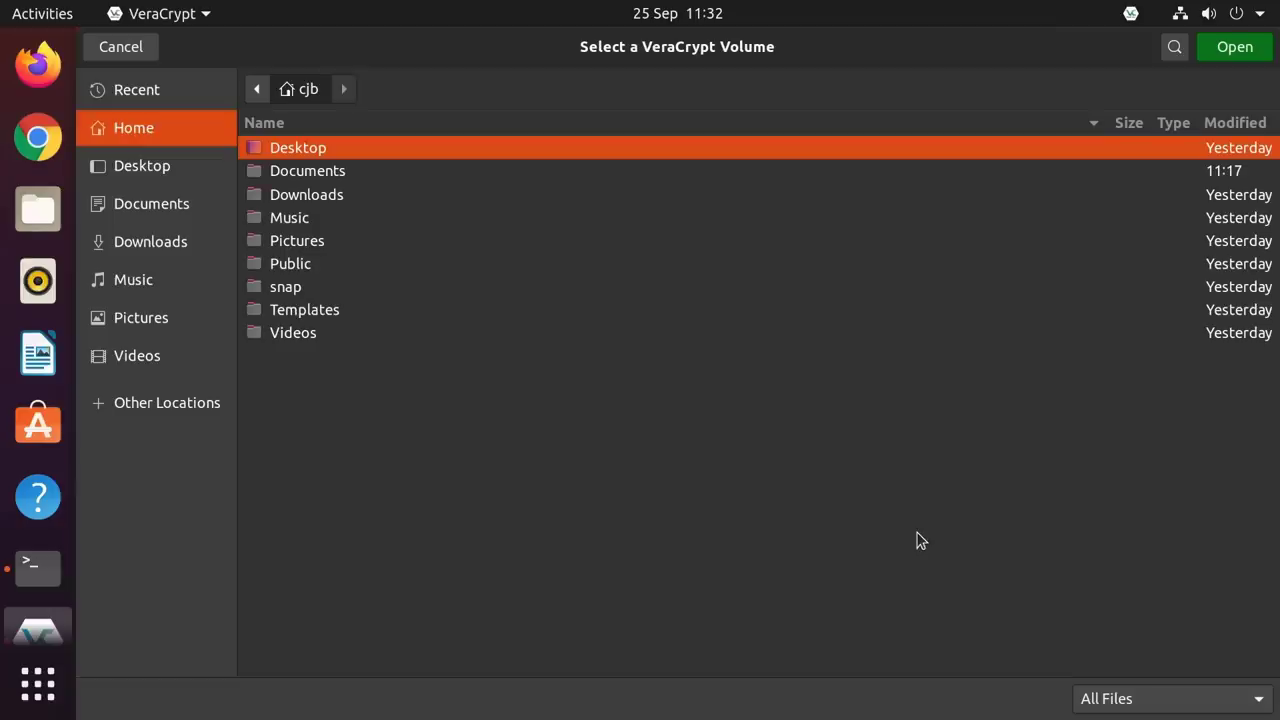
left_click(390, 174)
double_click(390, 174)
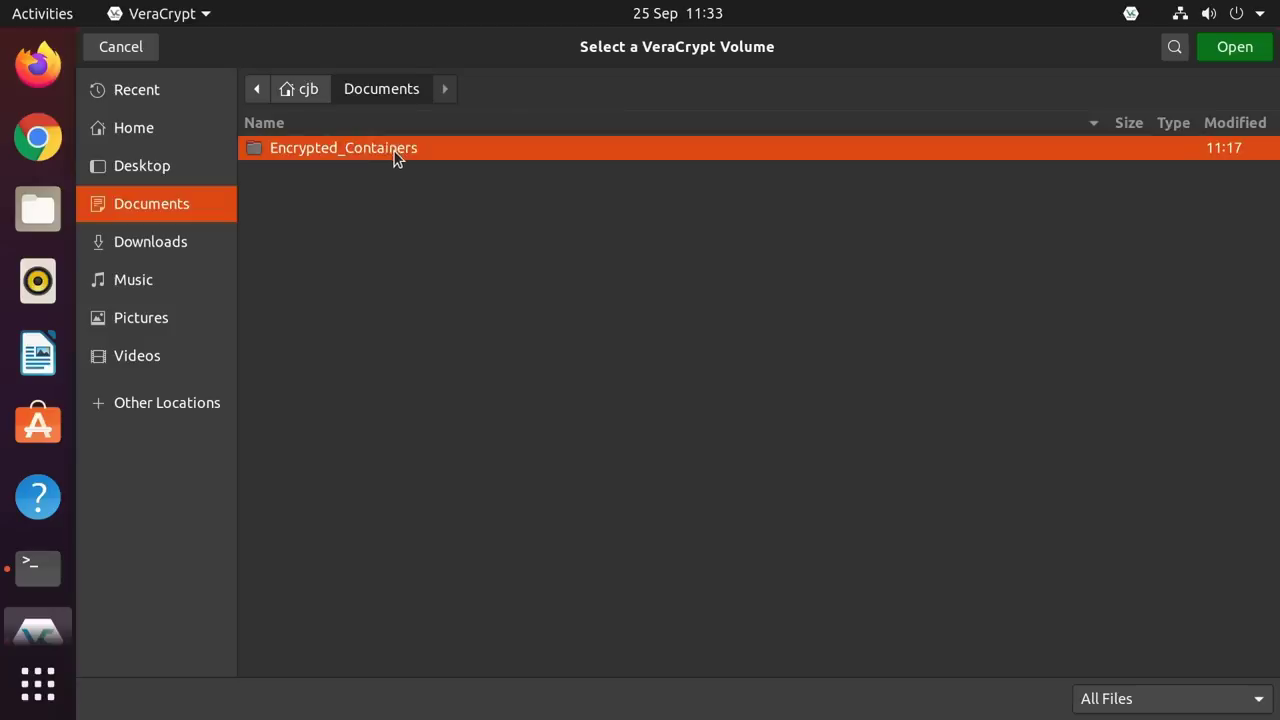
double_click(393, 157)
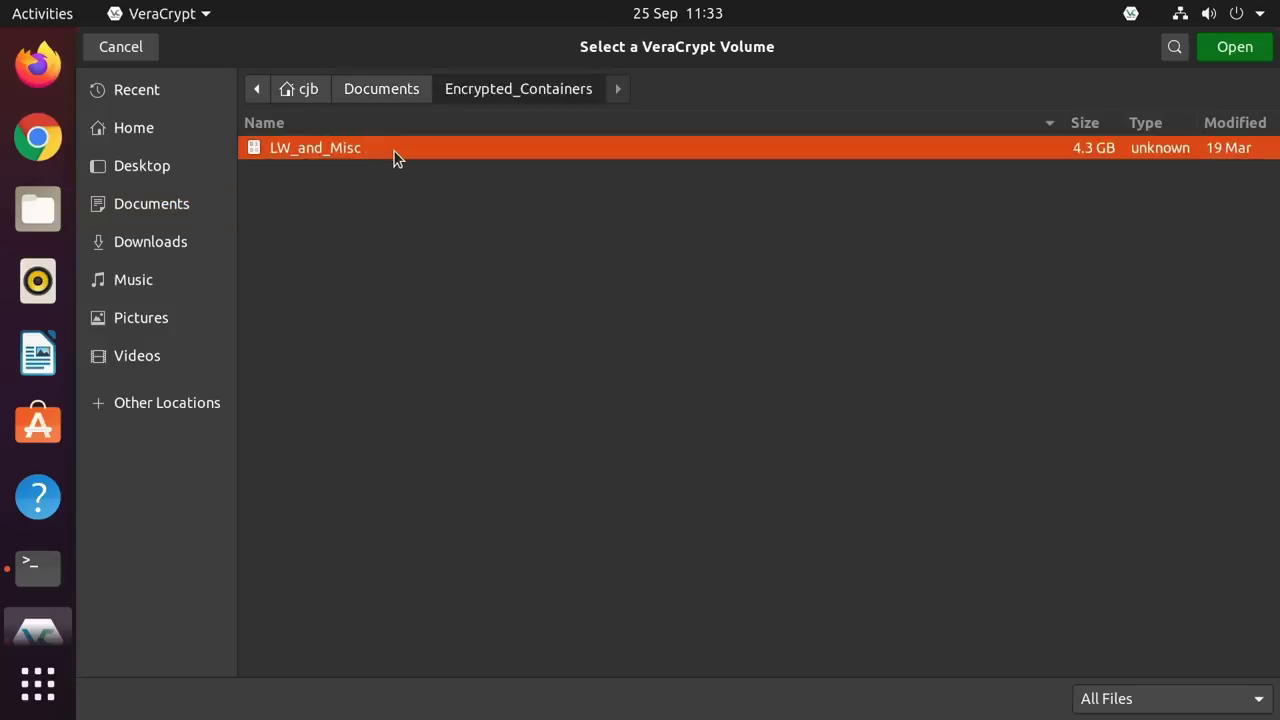
left_click(1224, 60)
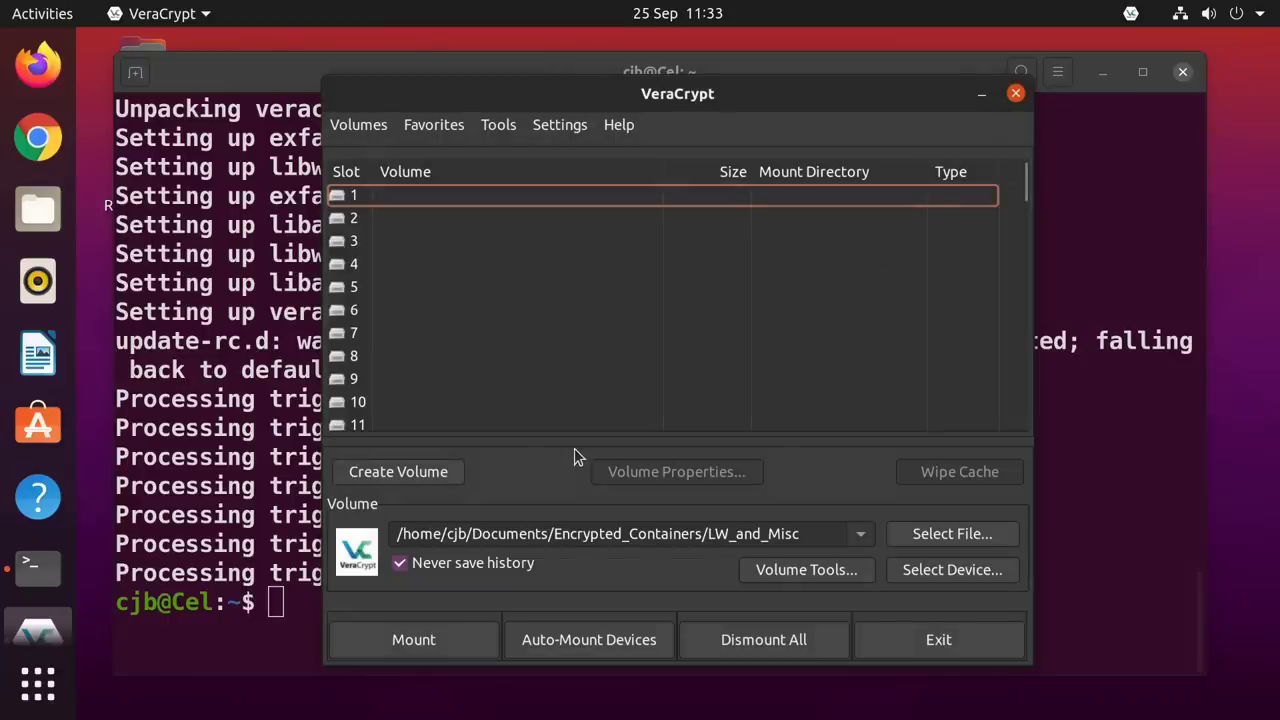
Mount the container in slot 1 with the volume and admin passwords, then open it
left_click(398, 641)
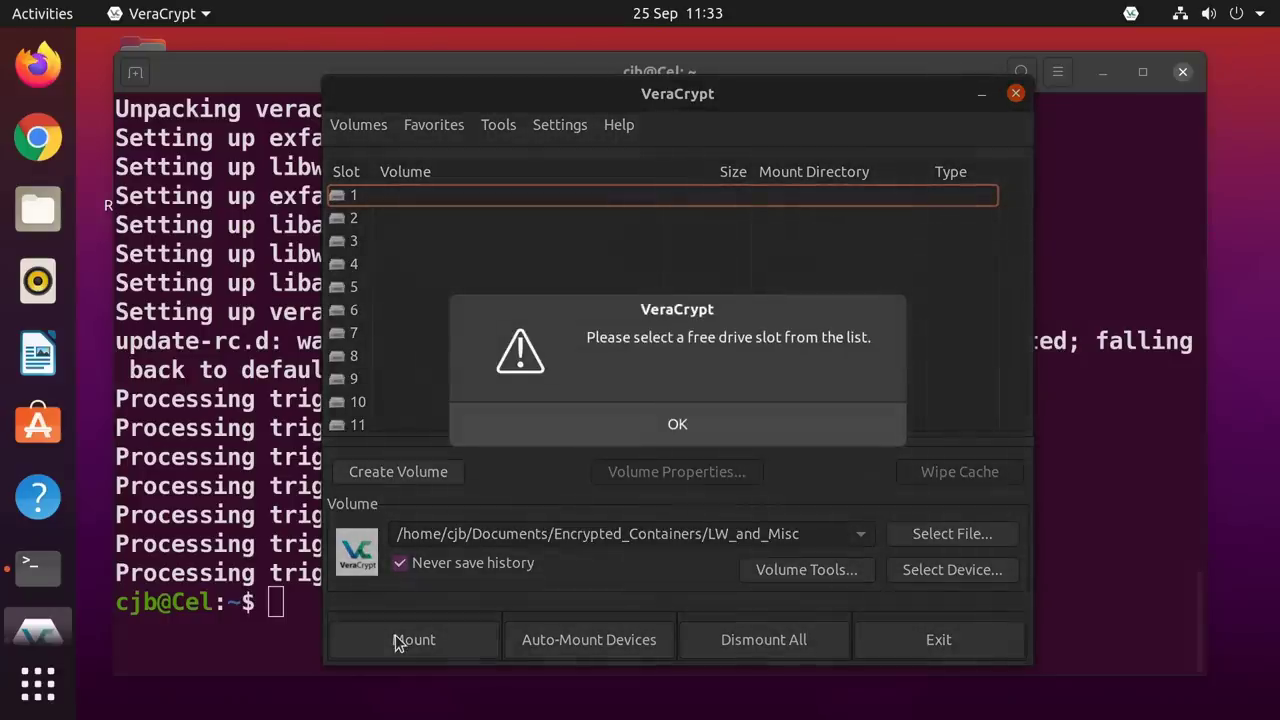
left_click(680, 424)
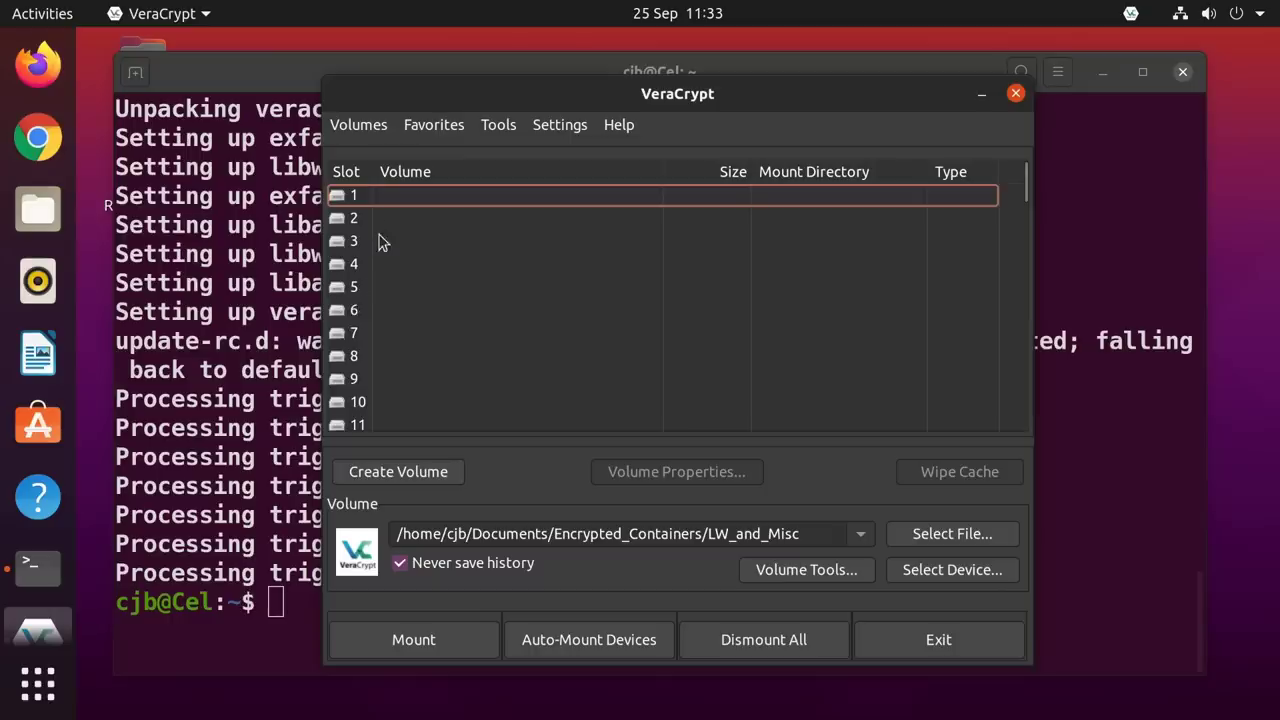
left_click(376, 203)
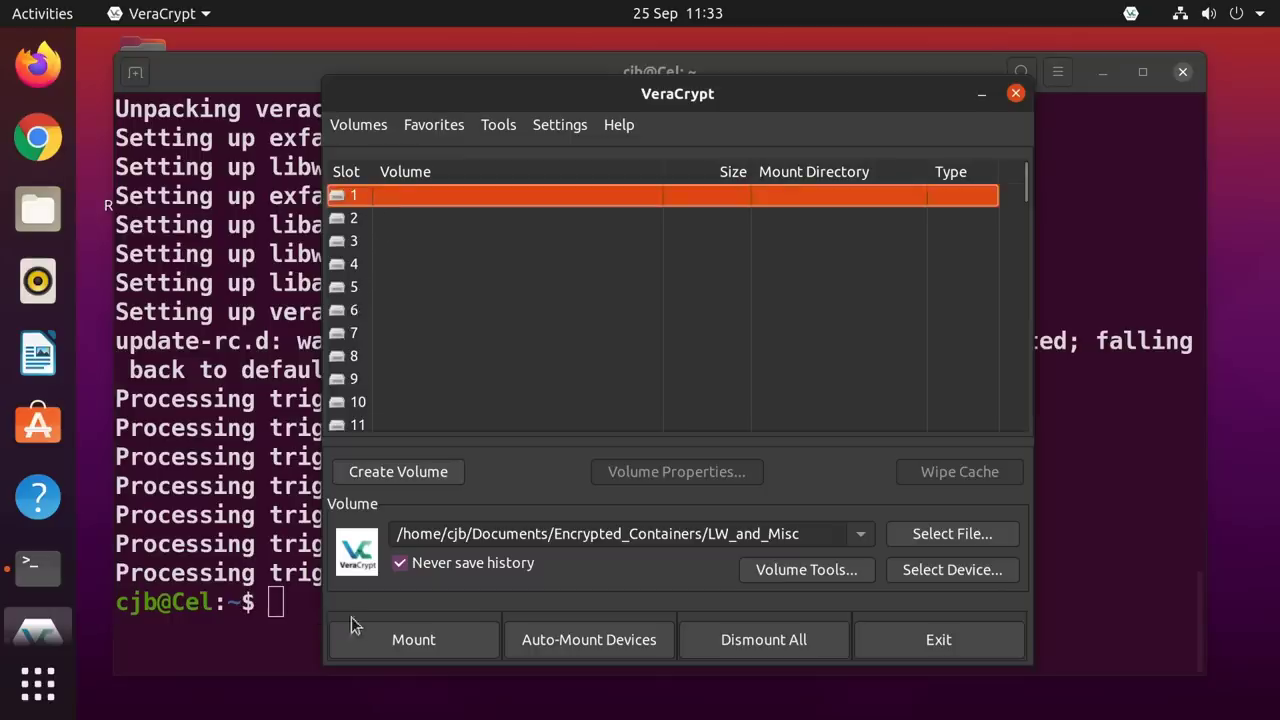
left_click(396, 645)
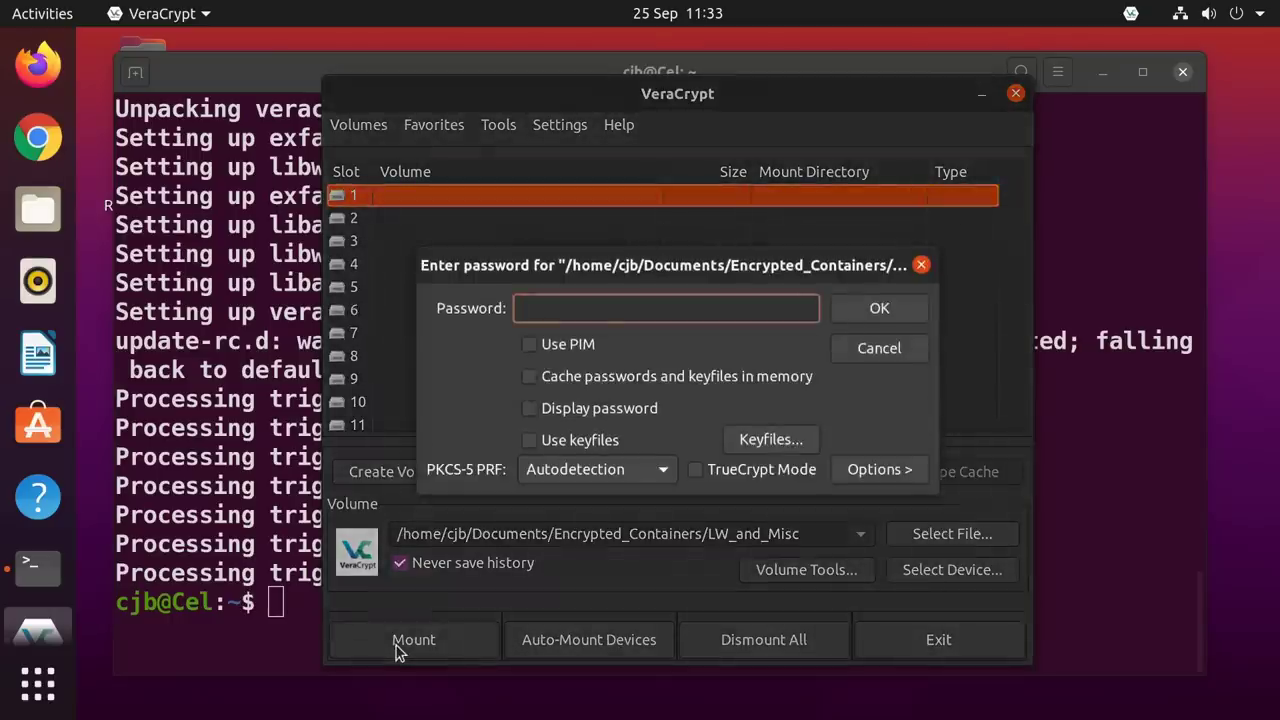
type("*************")
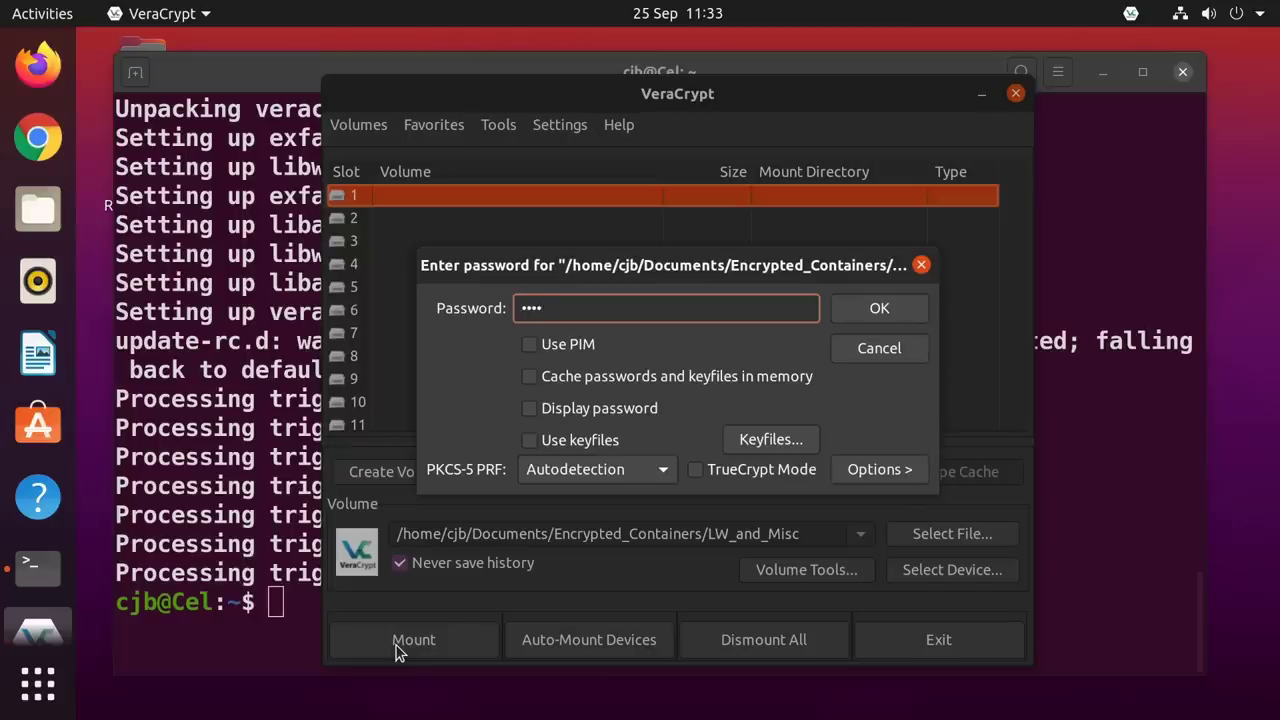
key("Return")
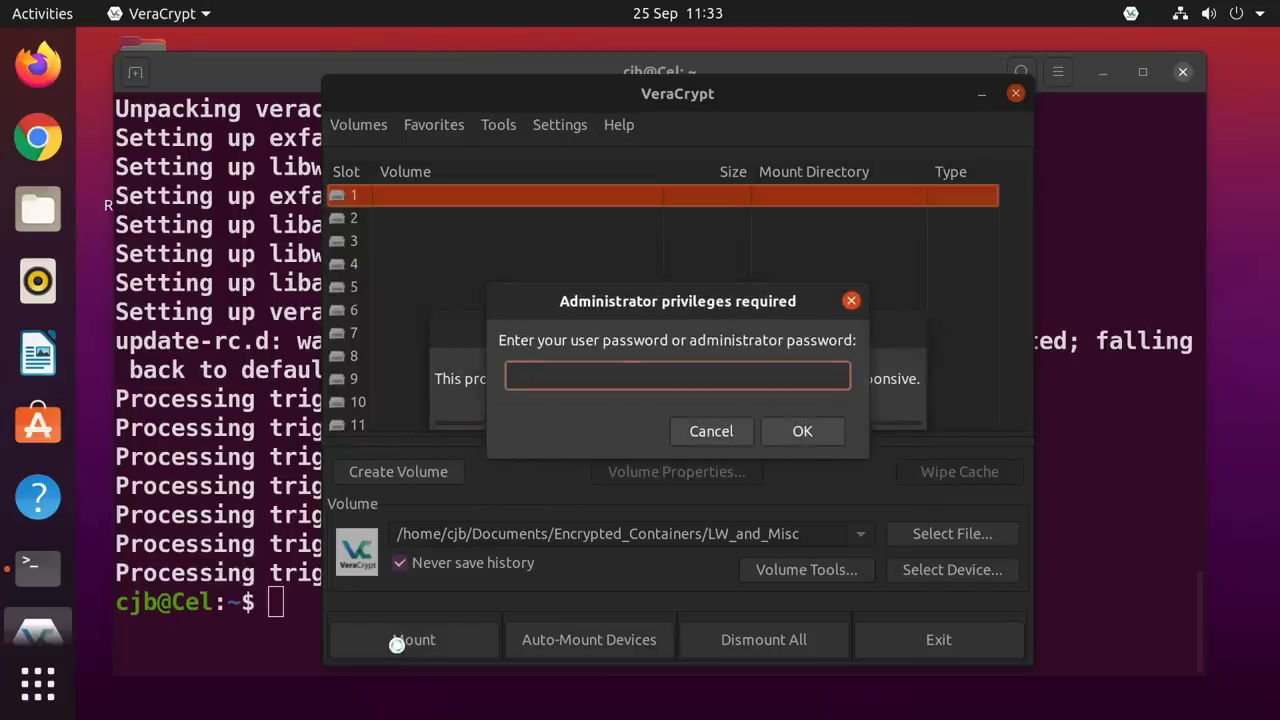
type("********")
key("Return")
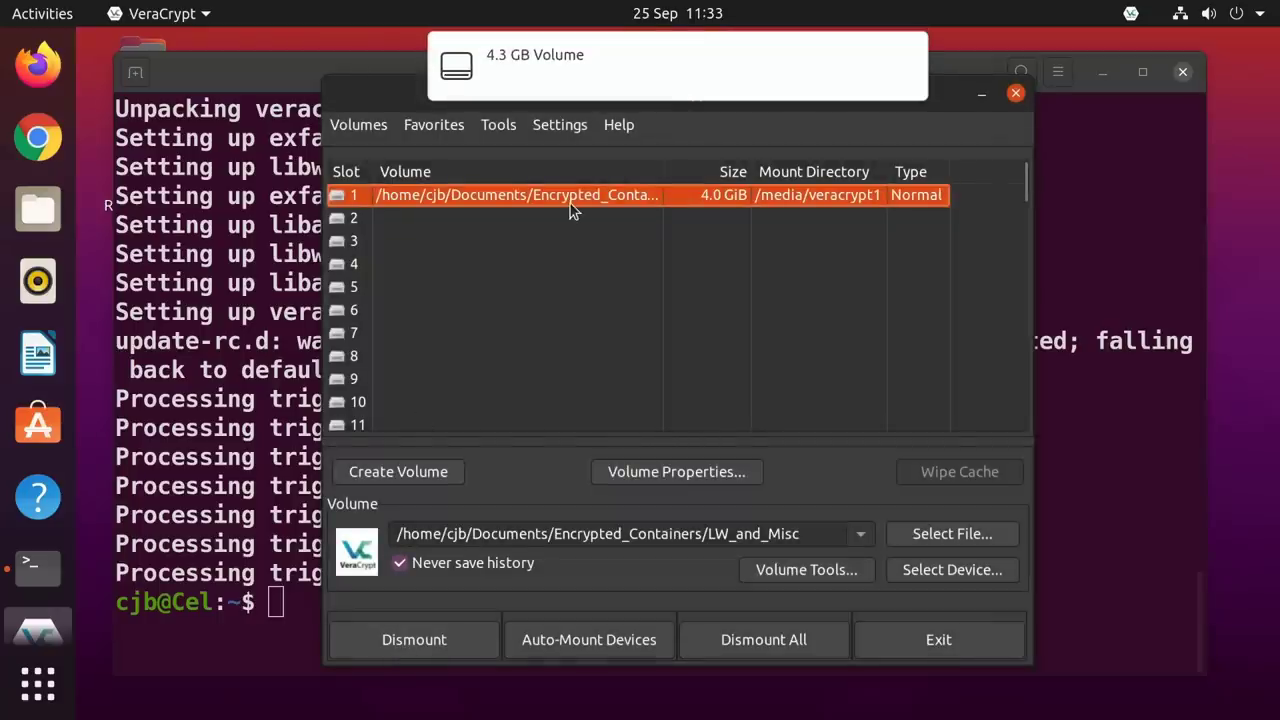
double_click(555, 195)
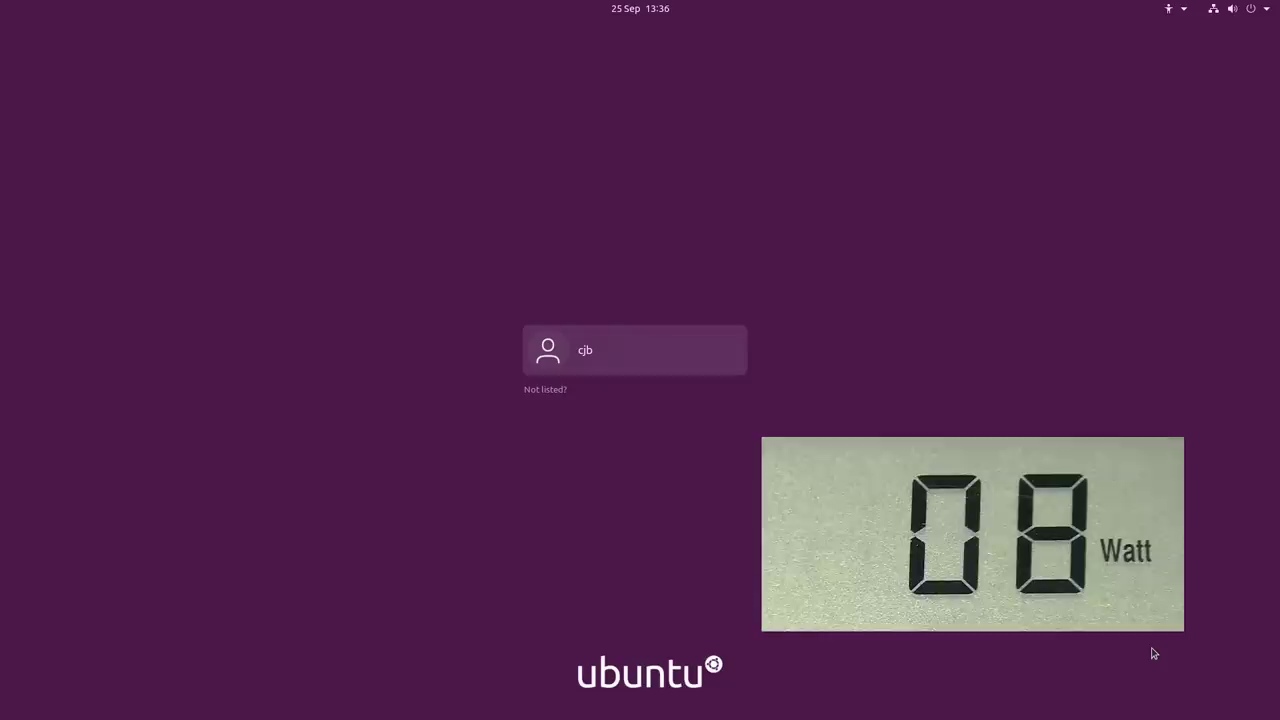
Bring up the password prompt on the Ubuntu login screen
key("Return")
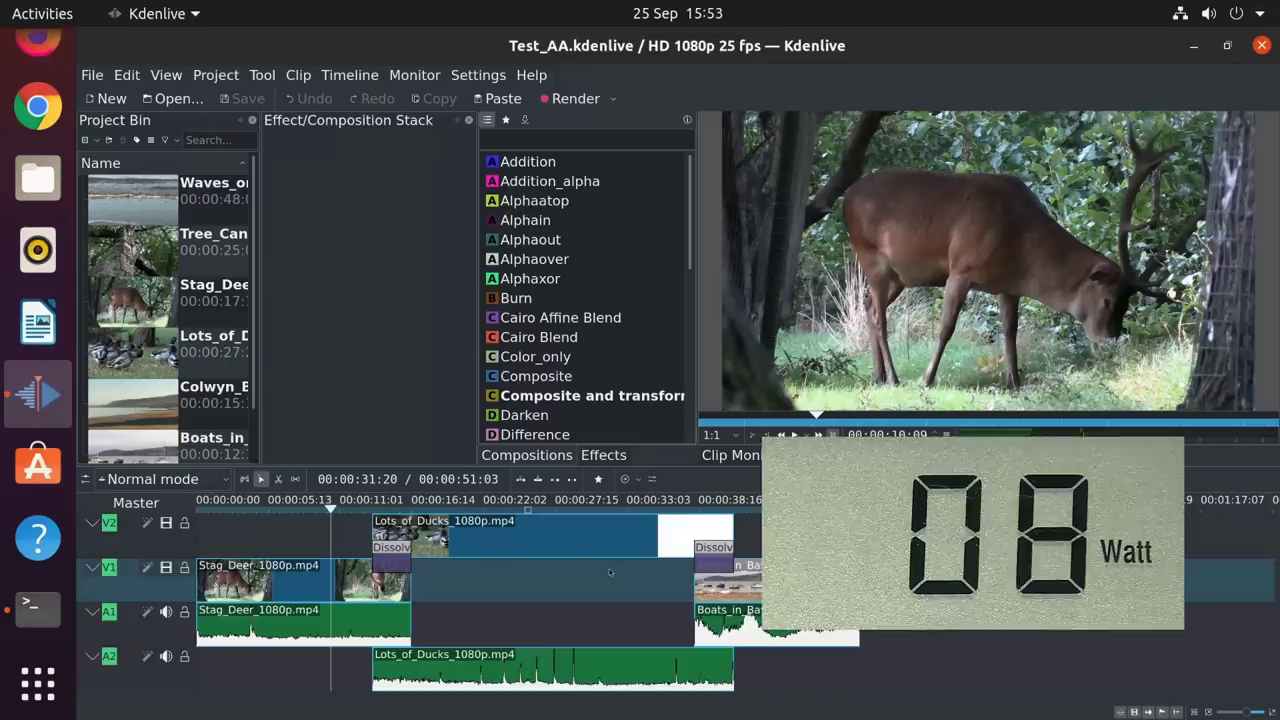
Play the timeline, scrub around 20 seconds, and check hardinfo sensor temperatures
key("space")
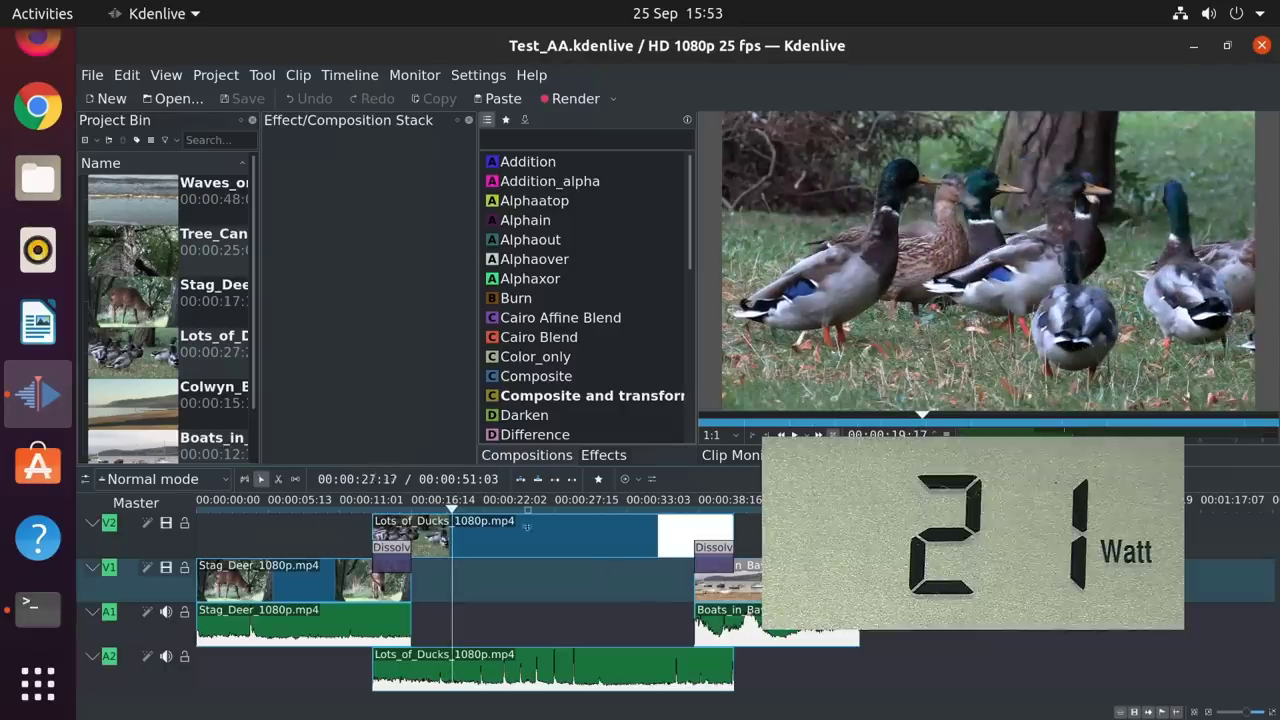
left_click(449, 502)
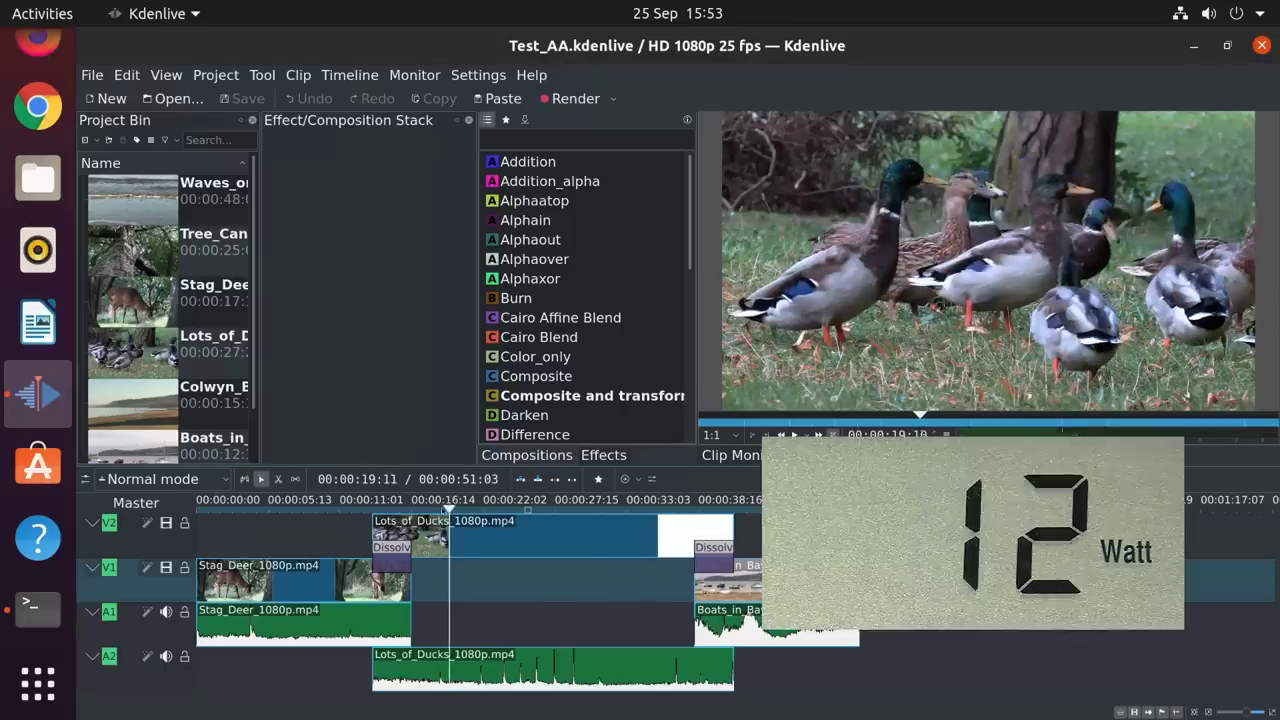
left_click_drag(449, 502, 469, 550)
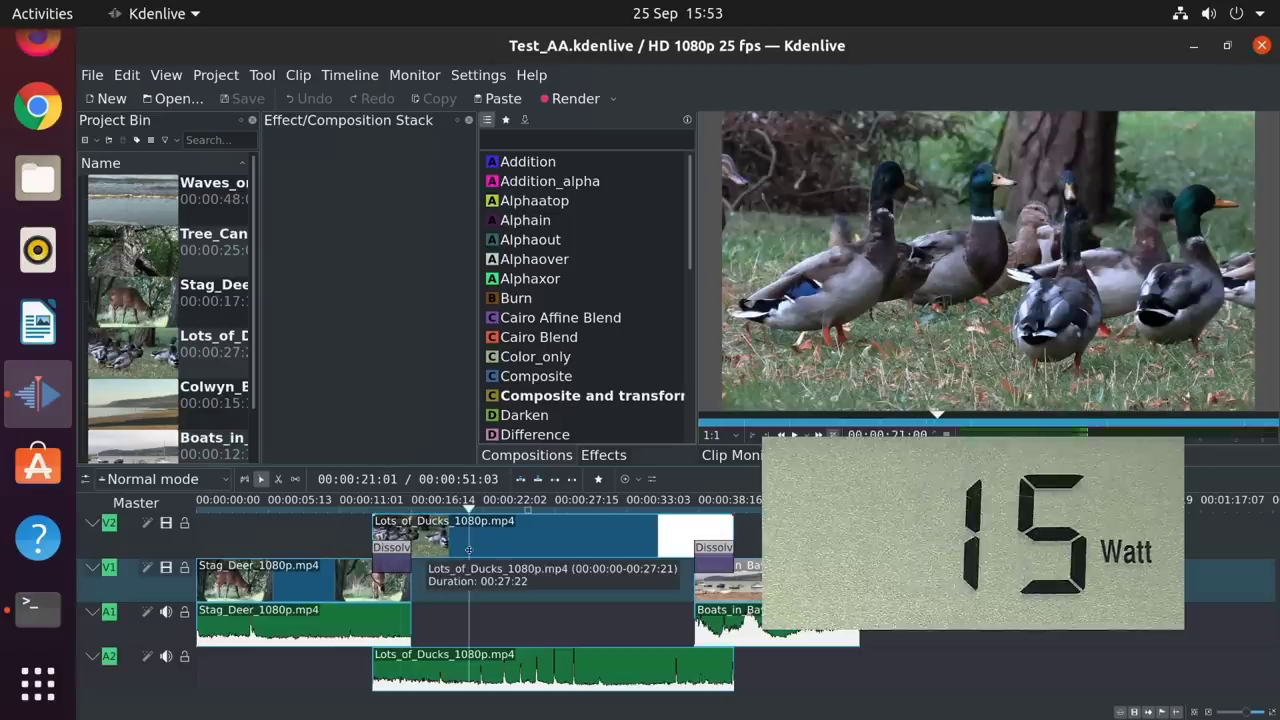
key("alt+Tab")
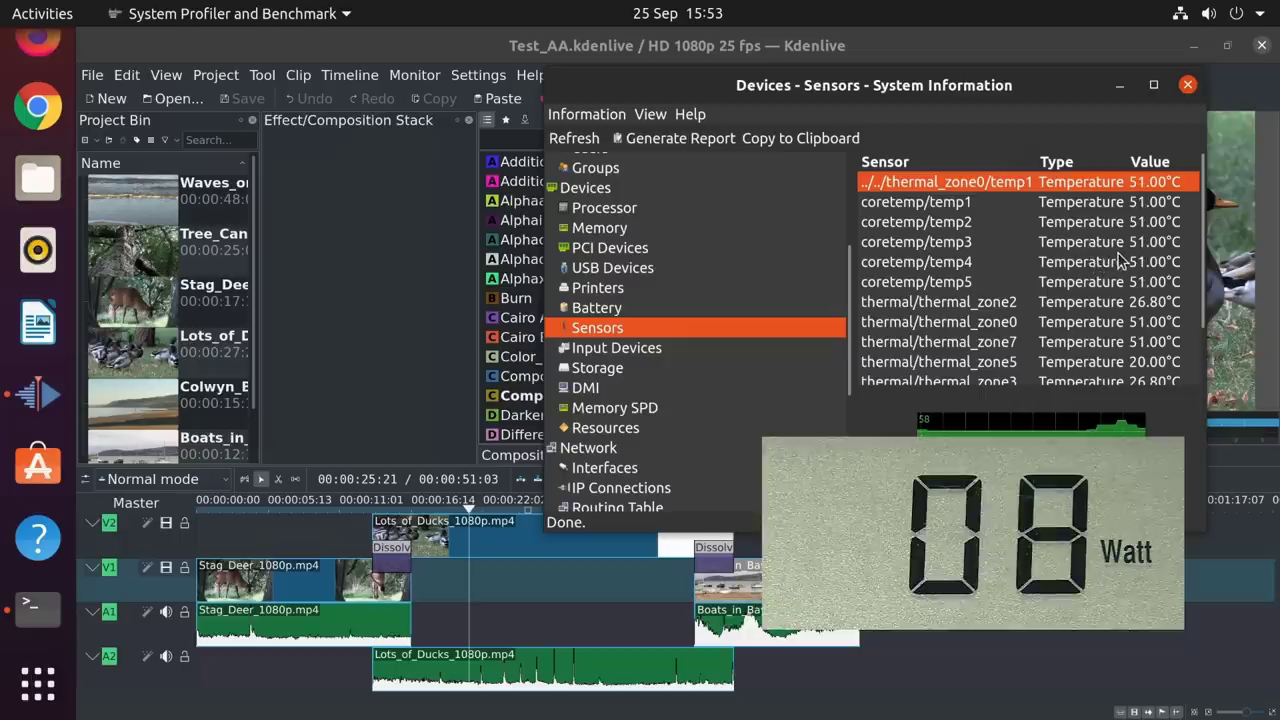
key("alt+Tab")
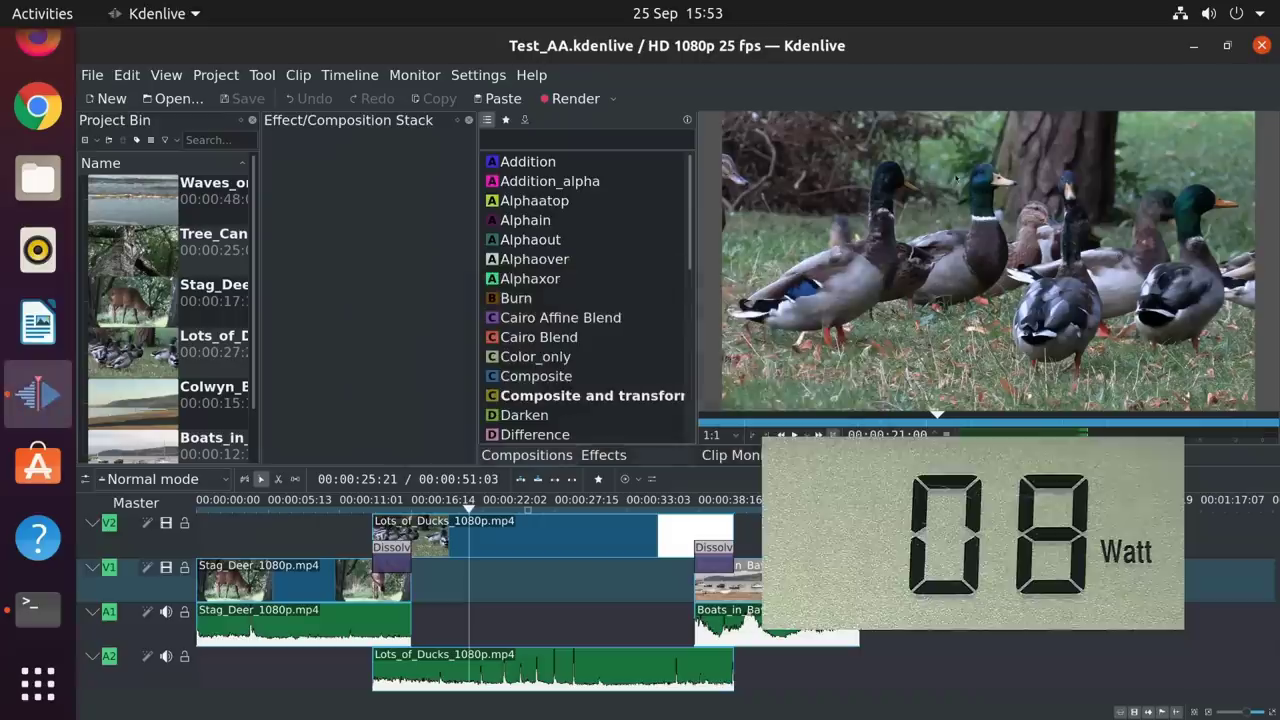
Run the Test_Render_AA render script to produce Test_AA.mp4 while watching hardinfo temperatures
left_click(580, 99)
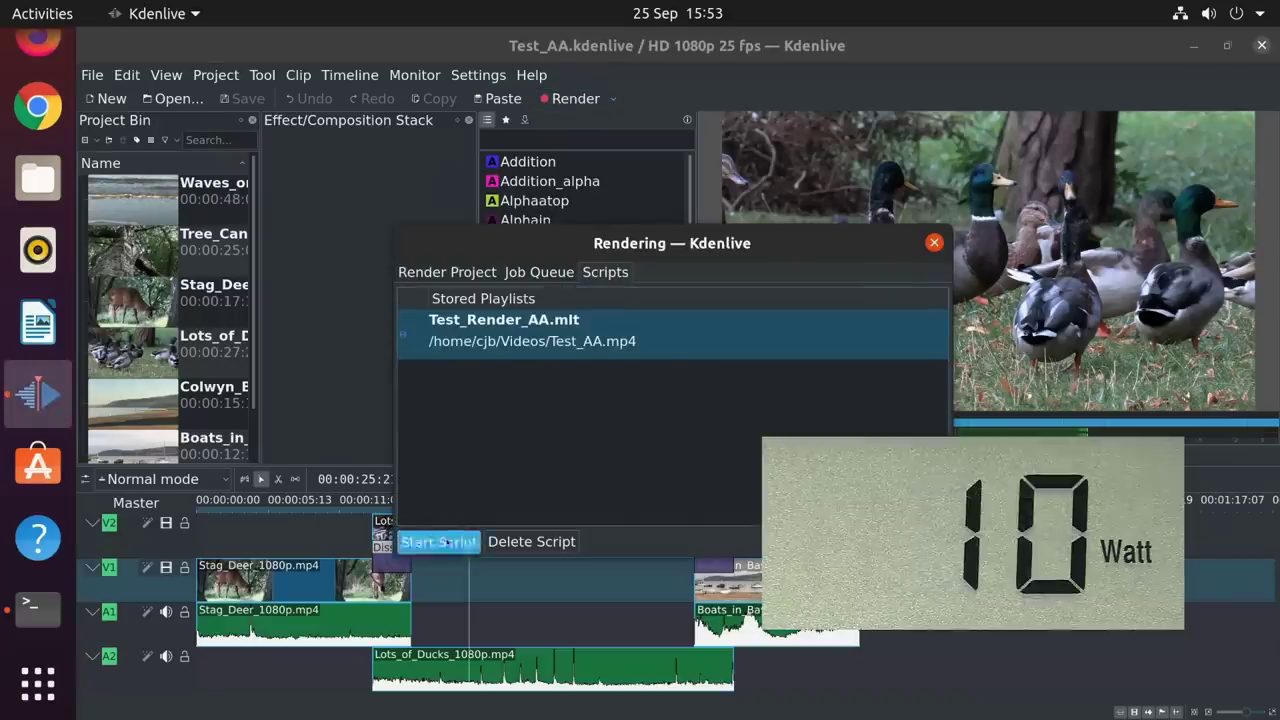
left_click(445, 541)
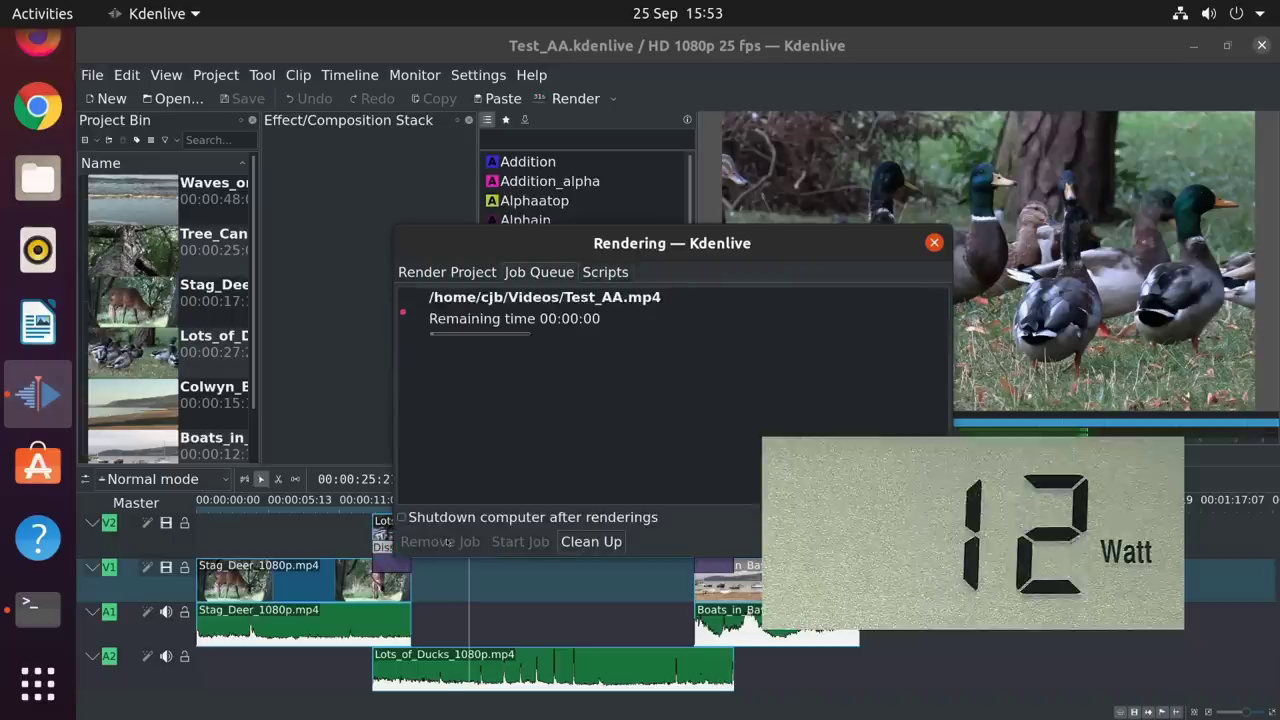
key("alt+Tab")
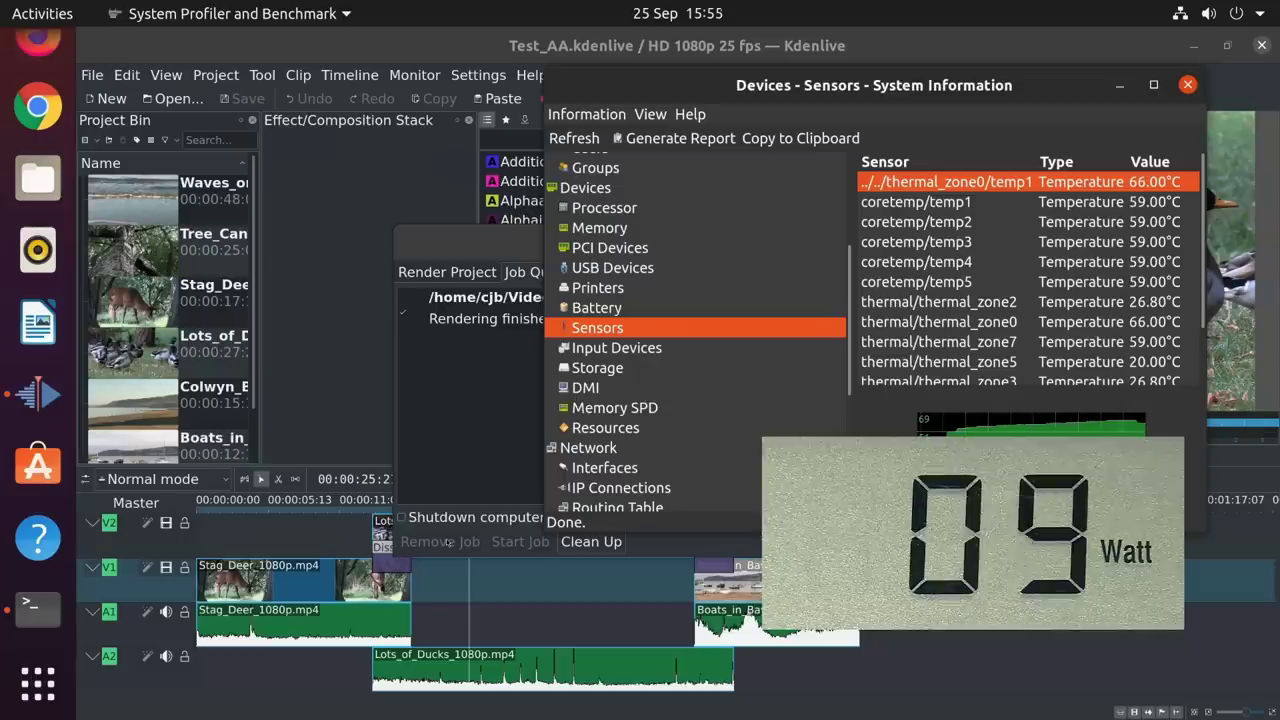
key("alt+Tab")
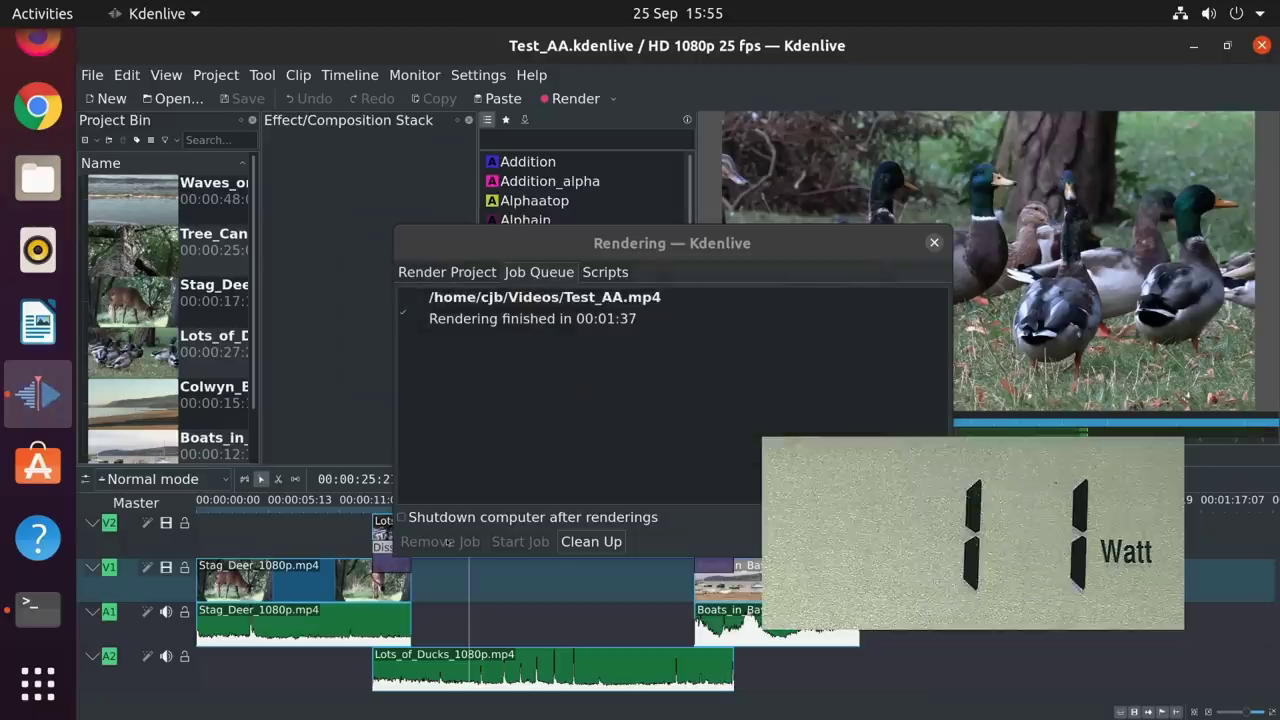
Close the finished Rendering dialog to return to the Test_AA editing window
left_click(933, 245)
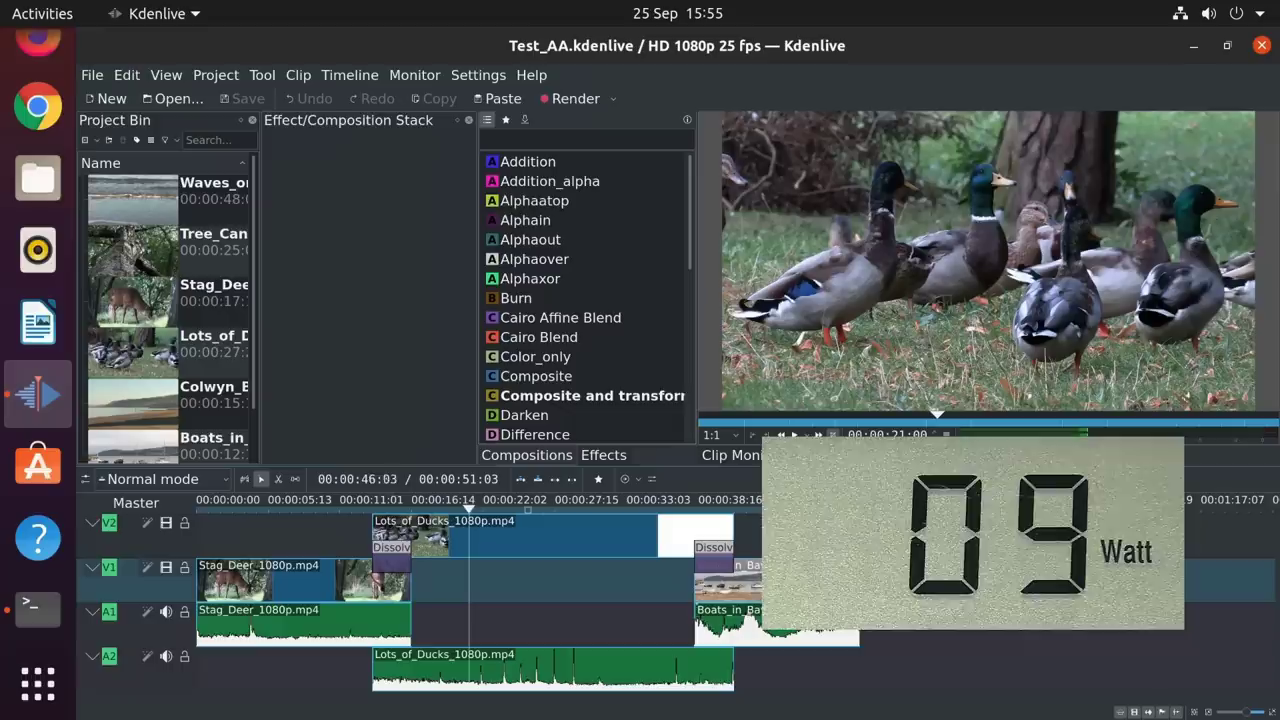